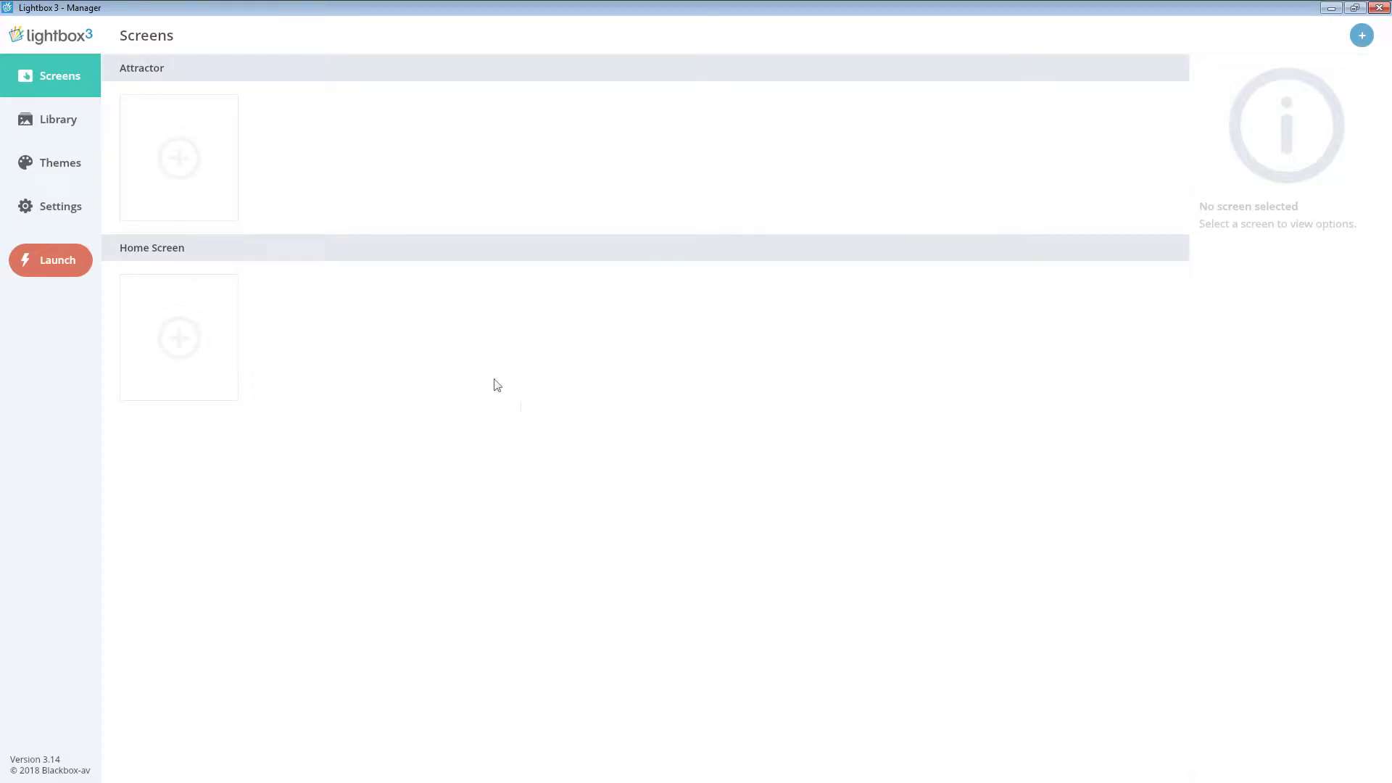
Import the historical and night-sky images plus the Lightbox 3 White Logo into the media library
left_click(81, 129)
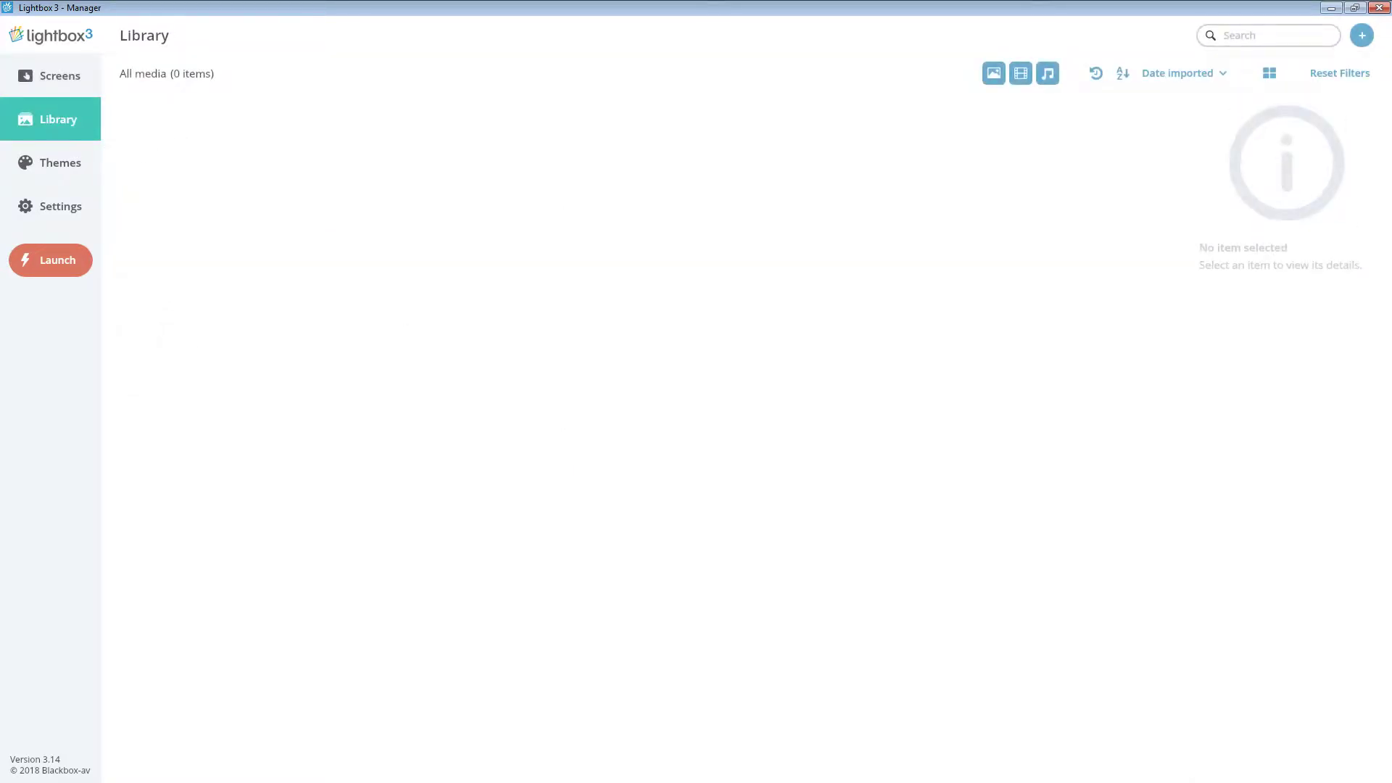
left_click_drag(1087, 408, 985, 204)
left_click_drag(722, 324, 591, 336)
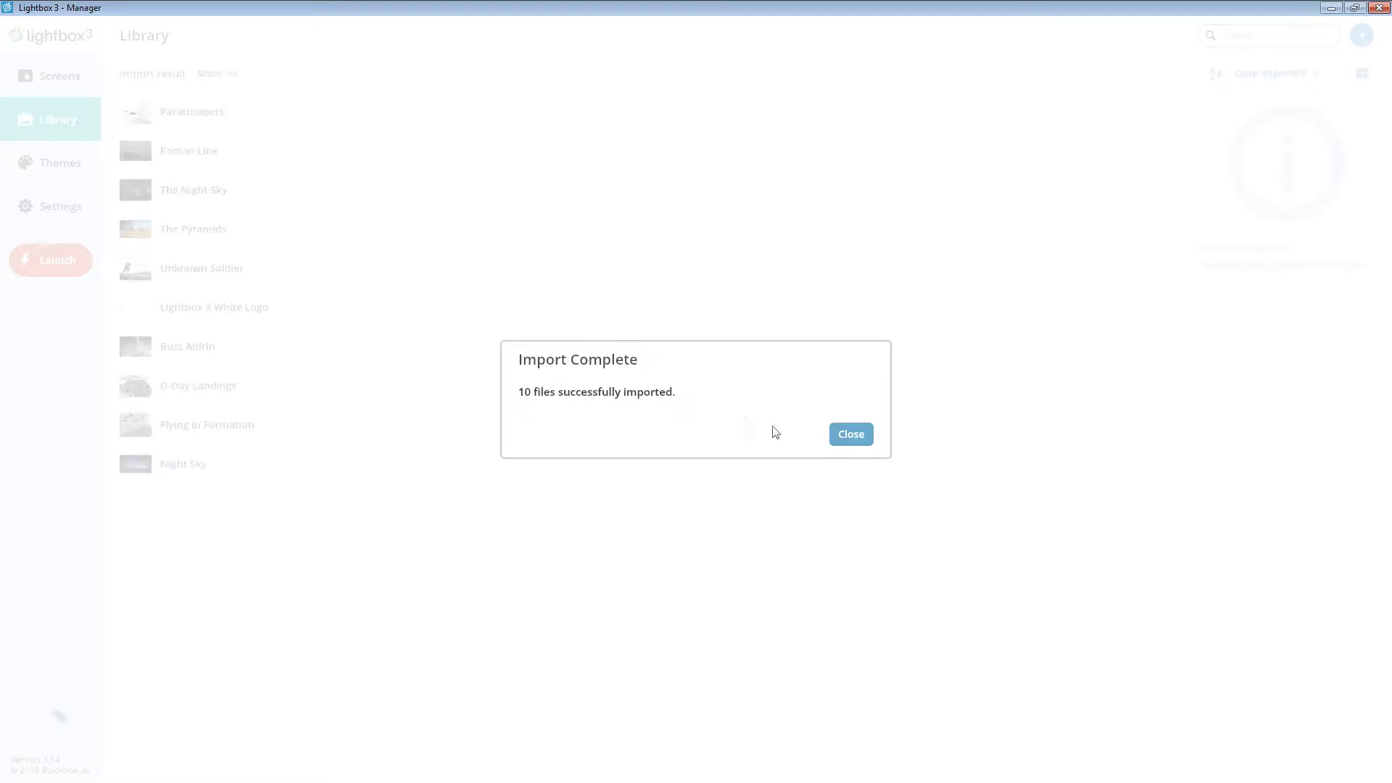
left_click(842, 438)
Create an Attractor screen and give it the message "PLEASE TOUCH THE SCREEN TO EXPLORE"
left_click(38, 80)
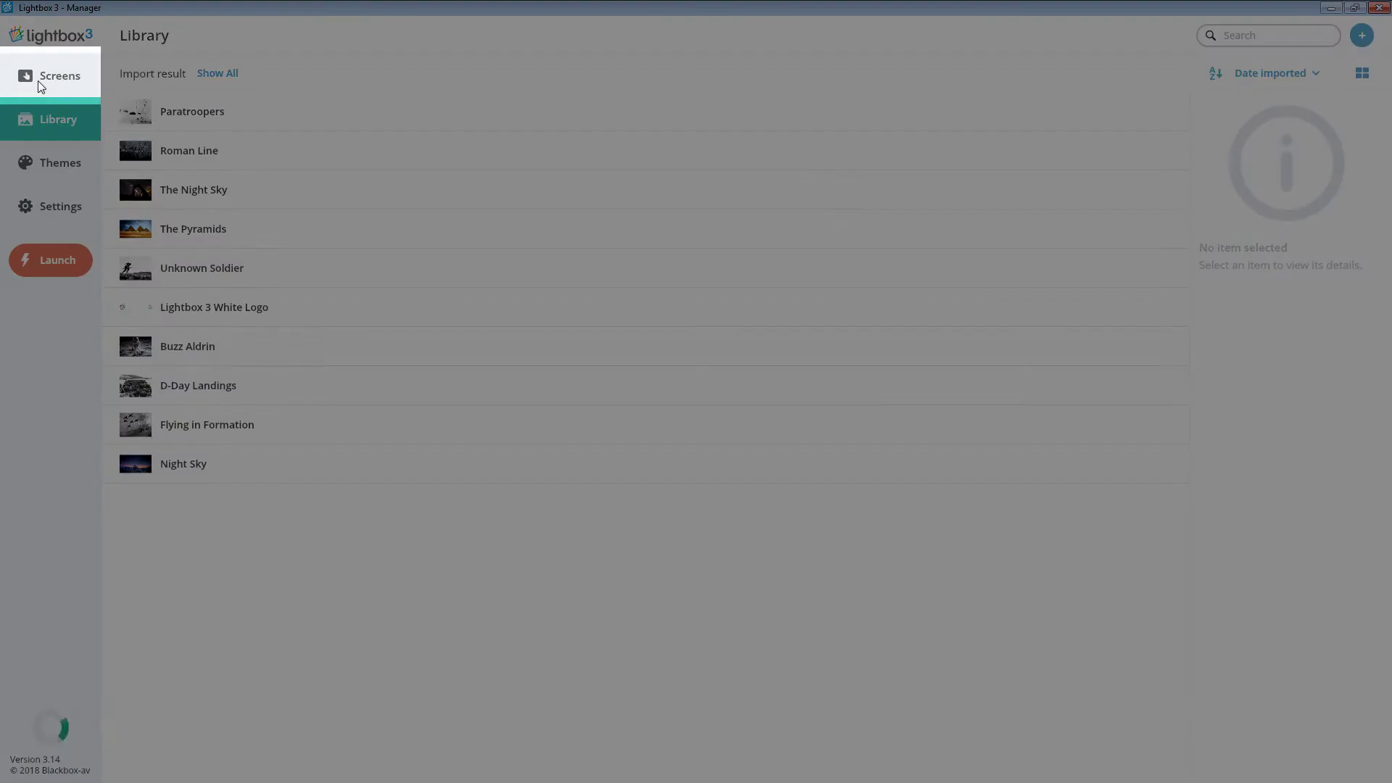
left_click(38, 80)
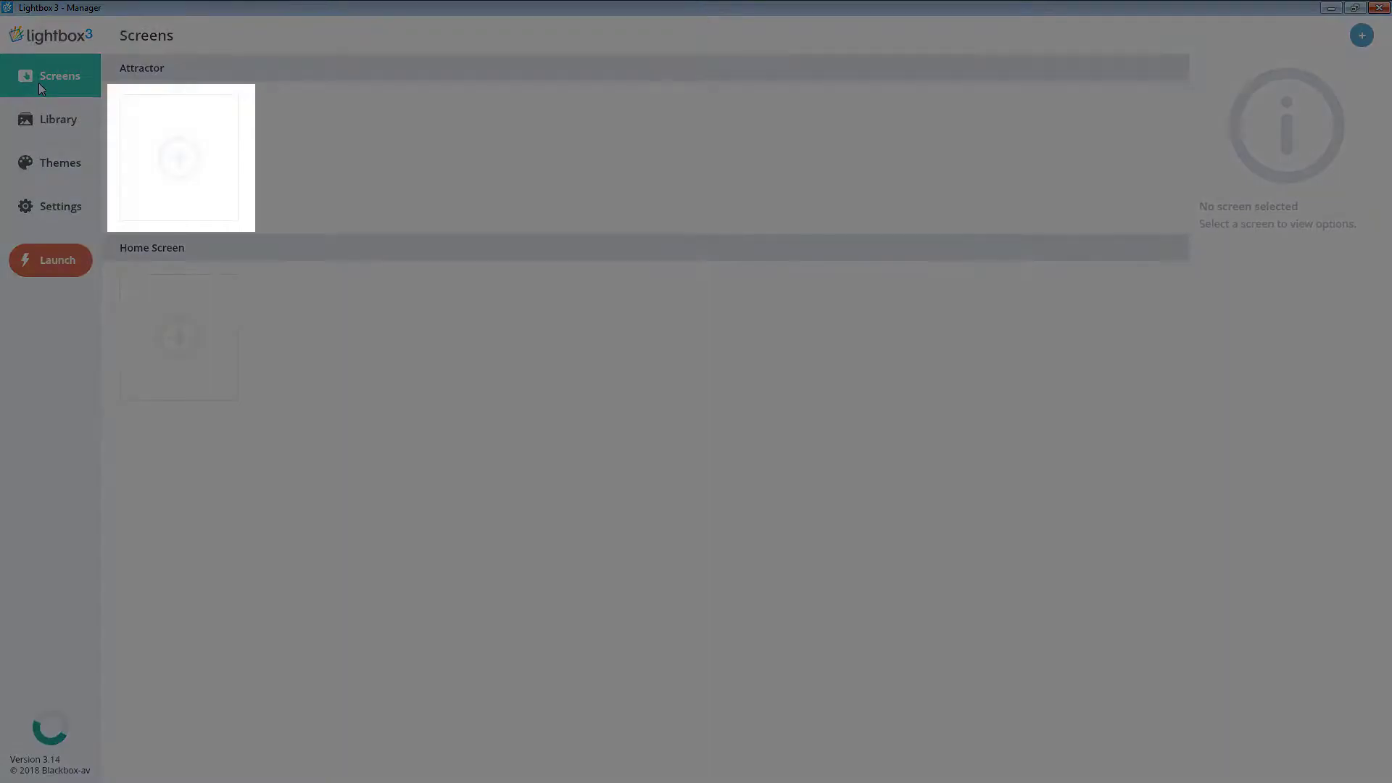
left_click(181, 172)
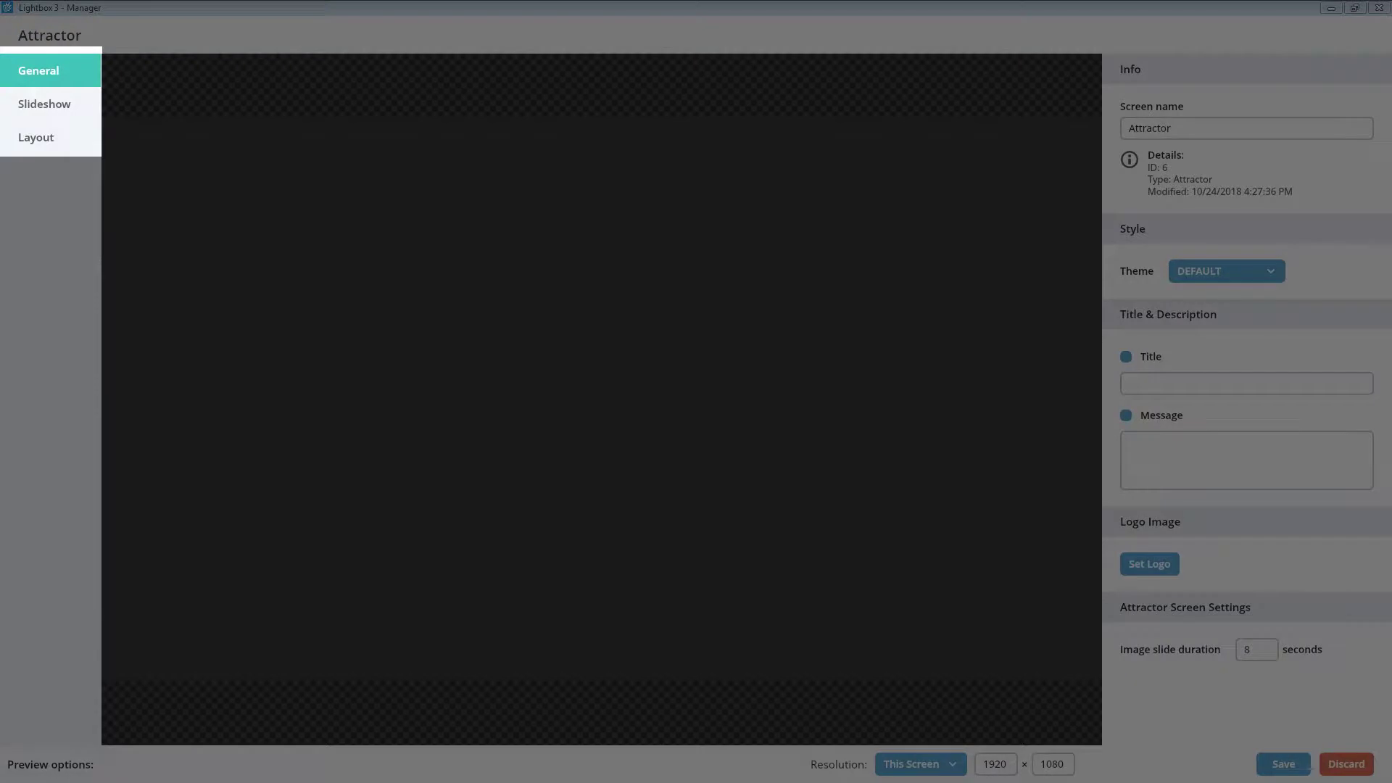
left_click(603, 490)
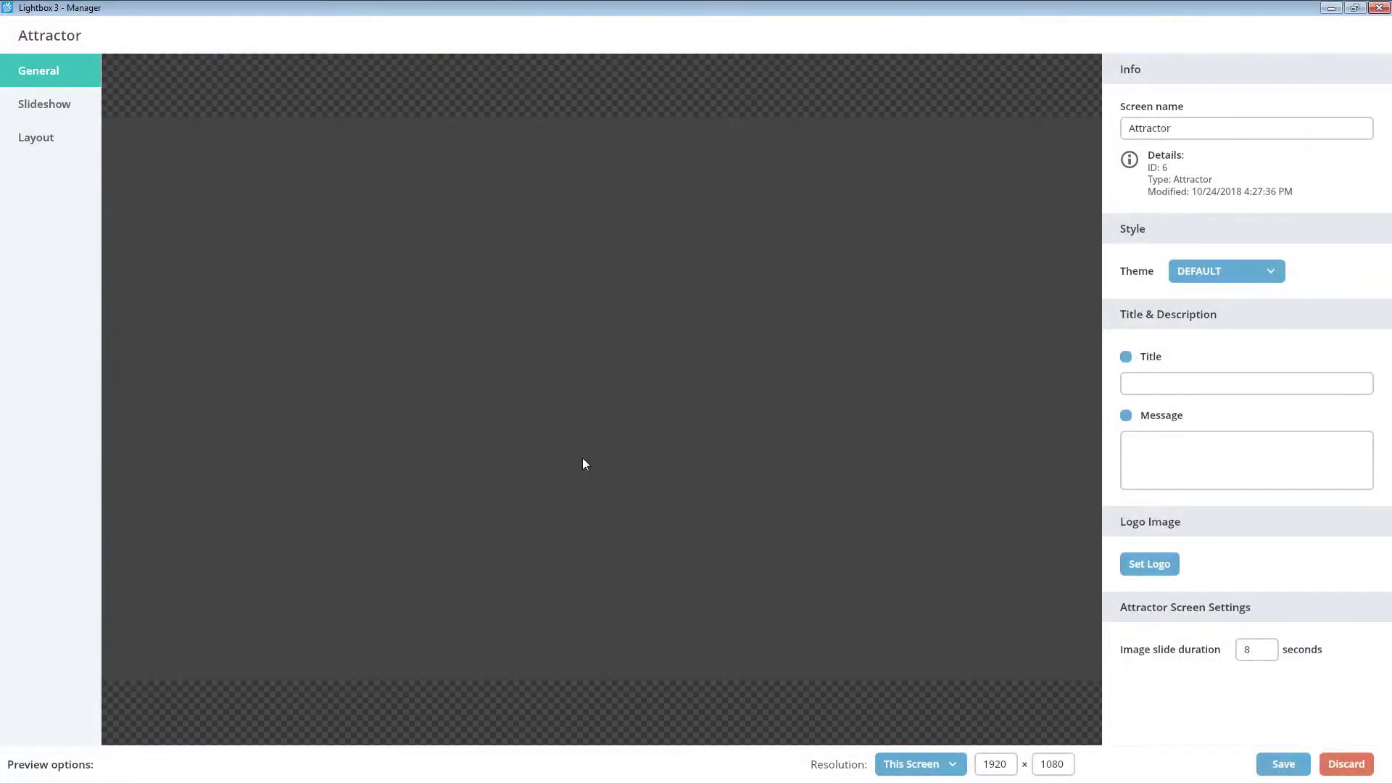
left_click(1179, 478)
type("PLEASE TOUCH THE SCREEN TO EXPLORE")
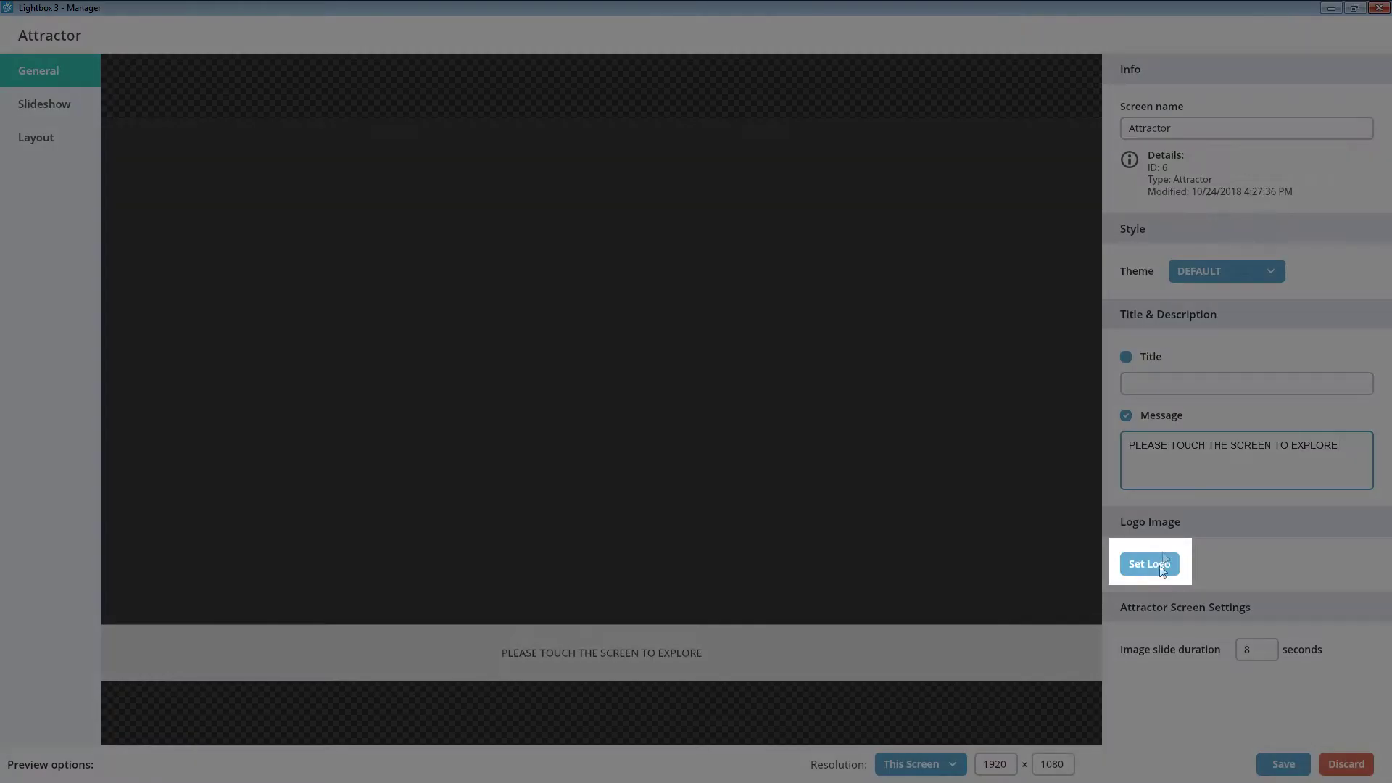
Set Lightbox 3 White Logo as the Attractor screen's logo image and adjust the image slide duration
left_click(1150, 564)
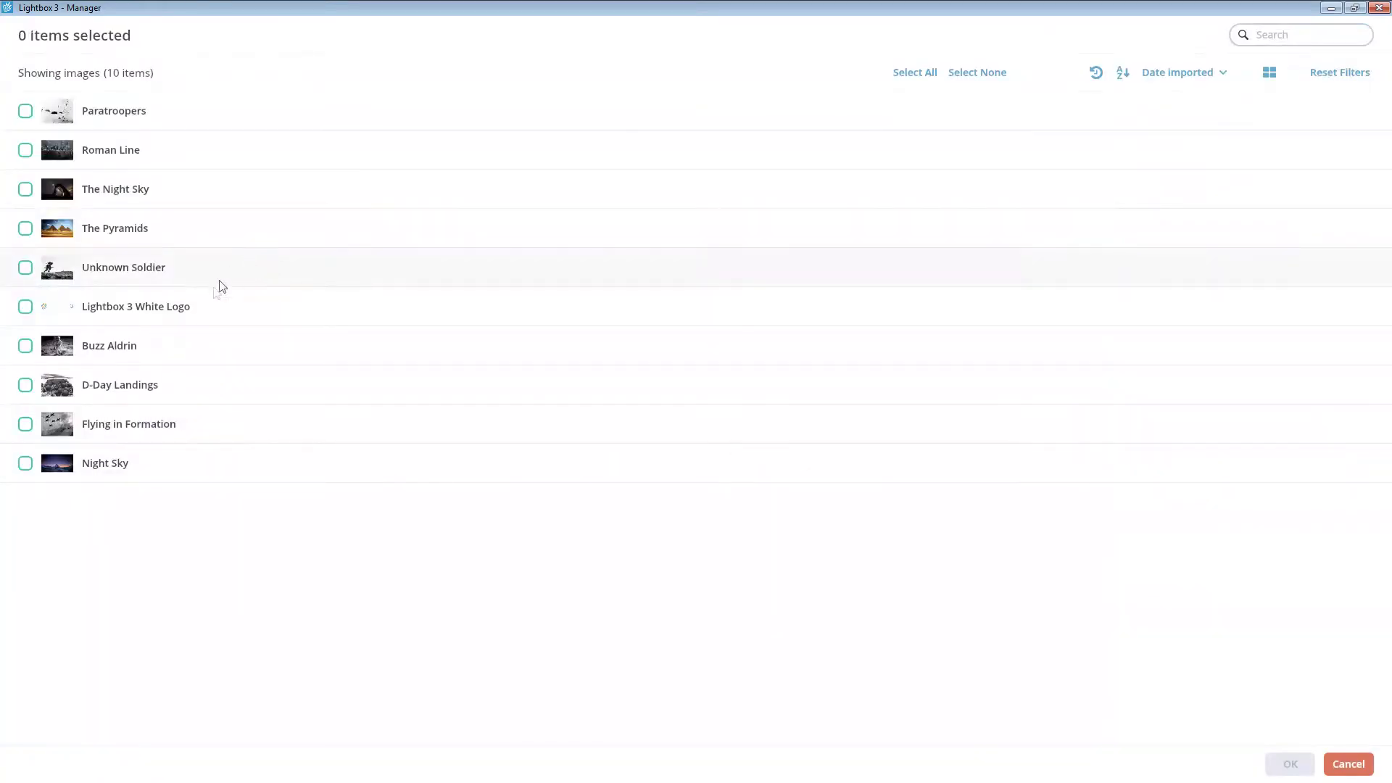
left_click(218, 303)
left_click(1278, 765)
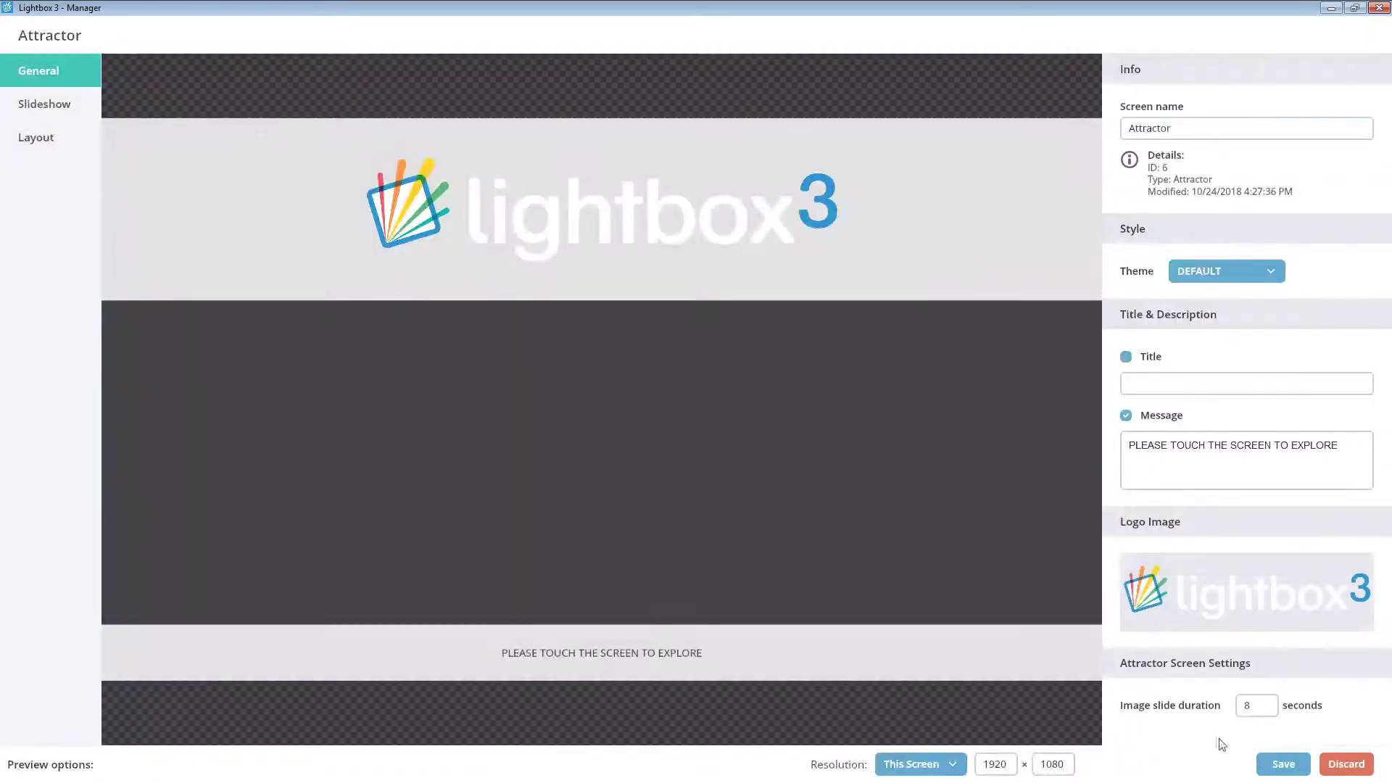
left_click(1268, 706)
mouse_move(1180, 739)
left_mouse_down()
mouse_move(1239, 743)
mouse_move(1186, 739)
left_mouse_up()
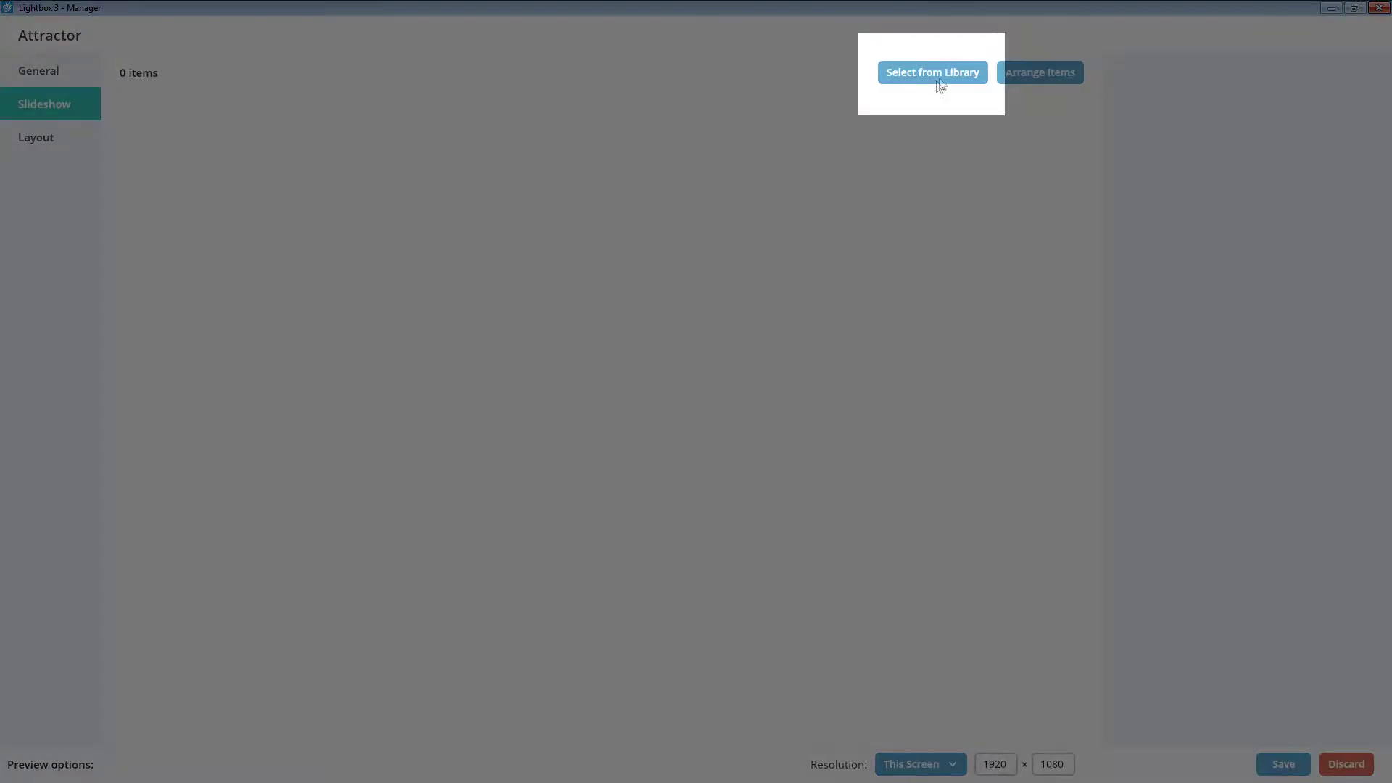
Add every library image except Lightbox 3 White Logo to the Attractor screen's slideshow
left_click(940, 77)
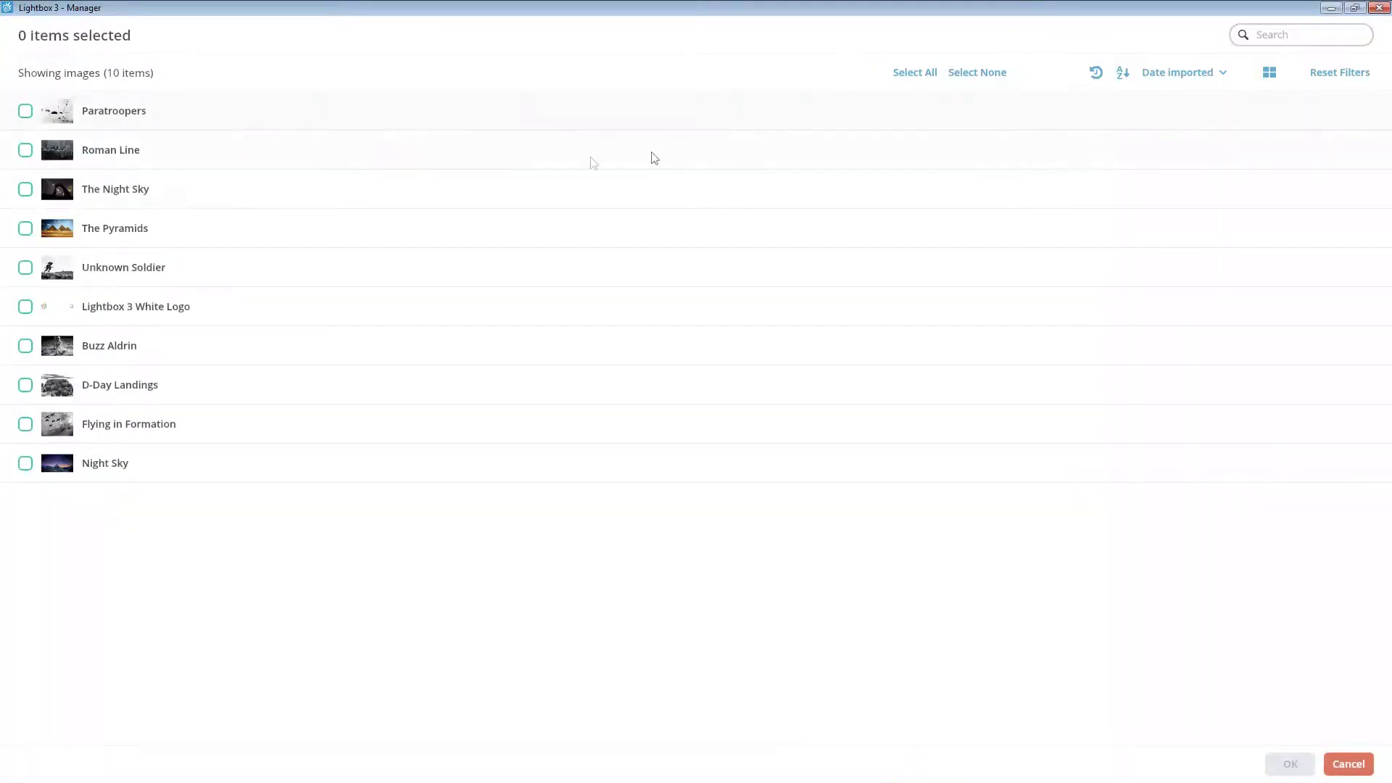
left_click(385, 139)
left_click(374, 116)
left_click(340, 192)
left_click(322, 231)
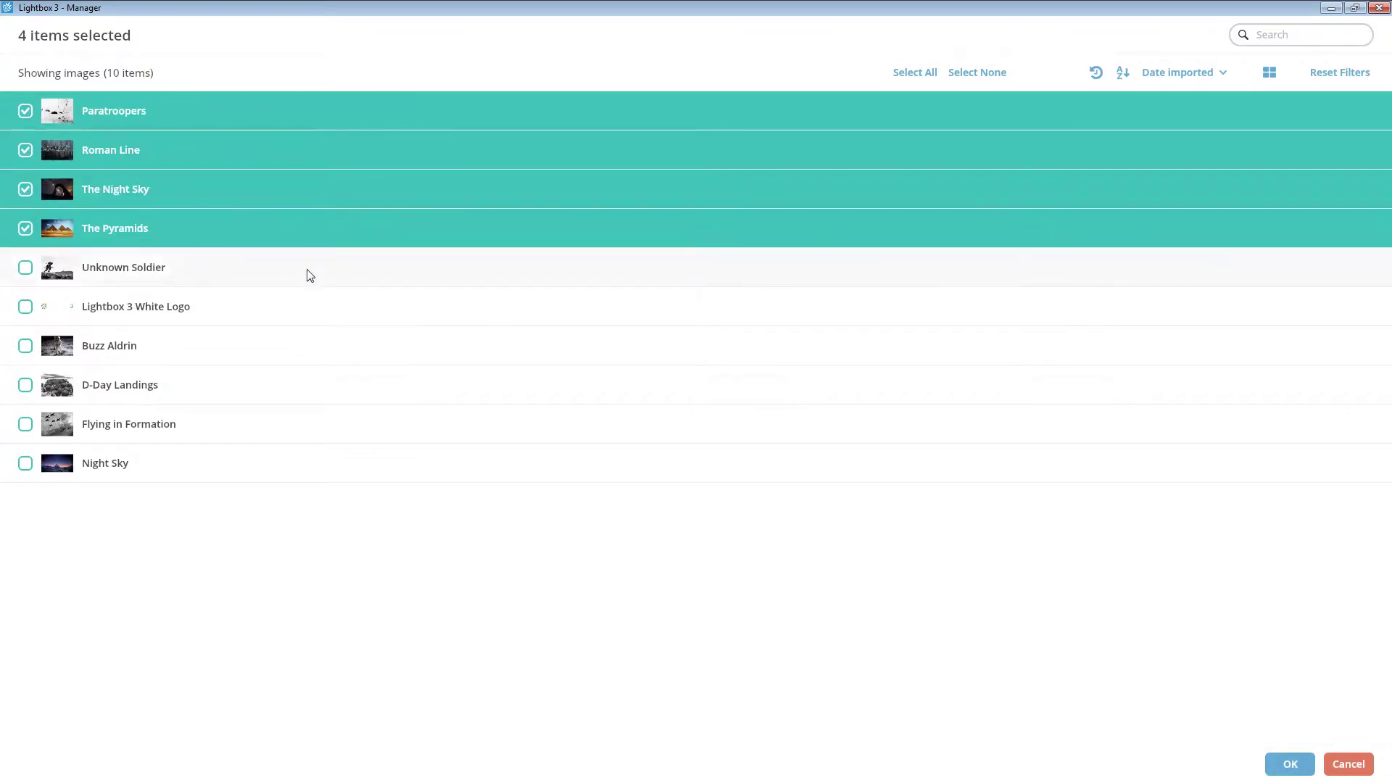
left_click(306, 268)
left_click(283, 351)
left_click(275, 391)
left_click(268, 429)
left_click(299, 475)
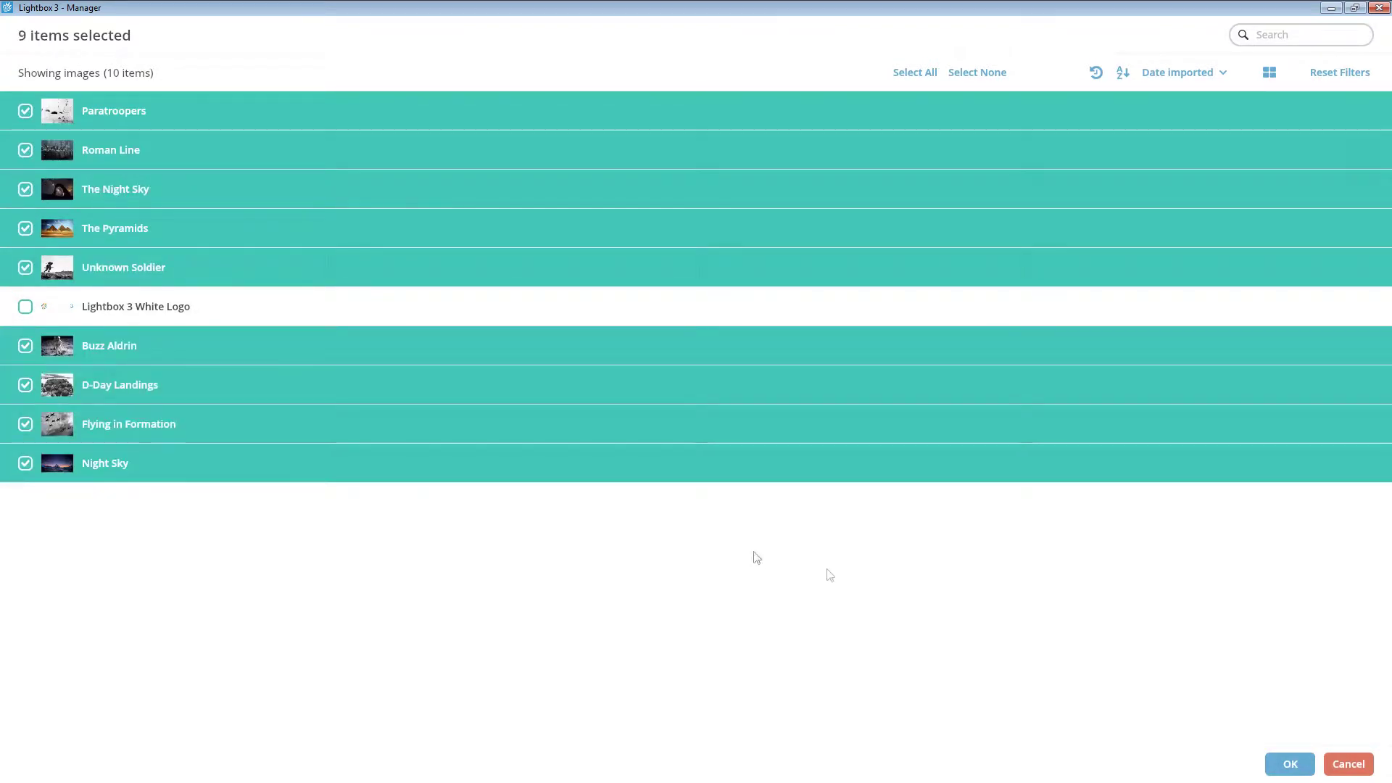
left_click(1280, 765)
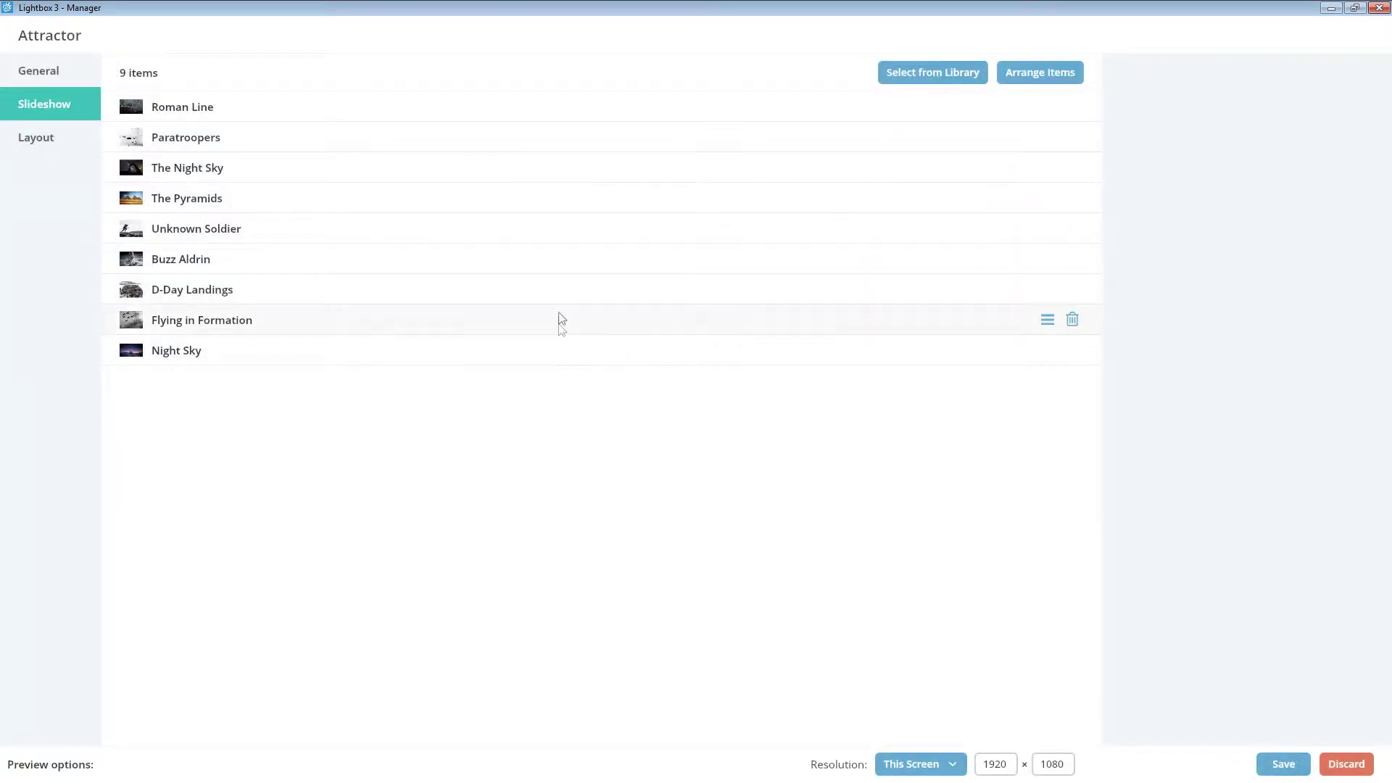
Reorder the slideshow so it starts with Night Sky, Buzz Aldrin, The Night Sky and Flying in Formation
left_click_drag(1047, 348, 997, 99)
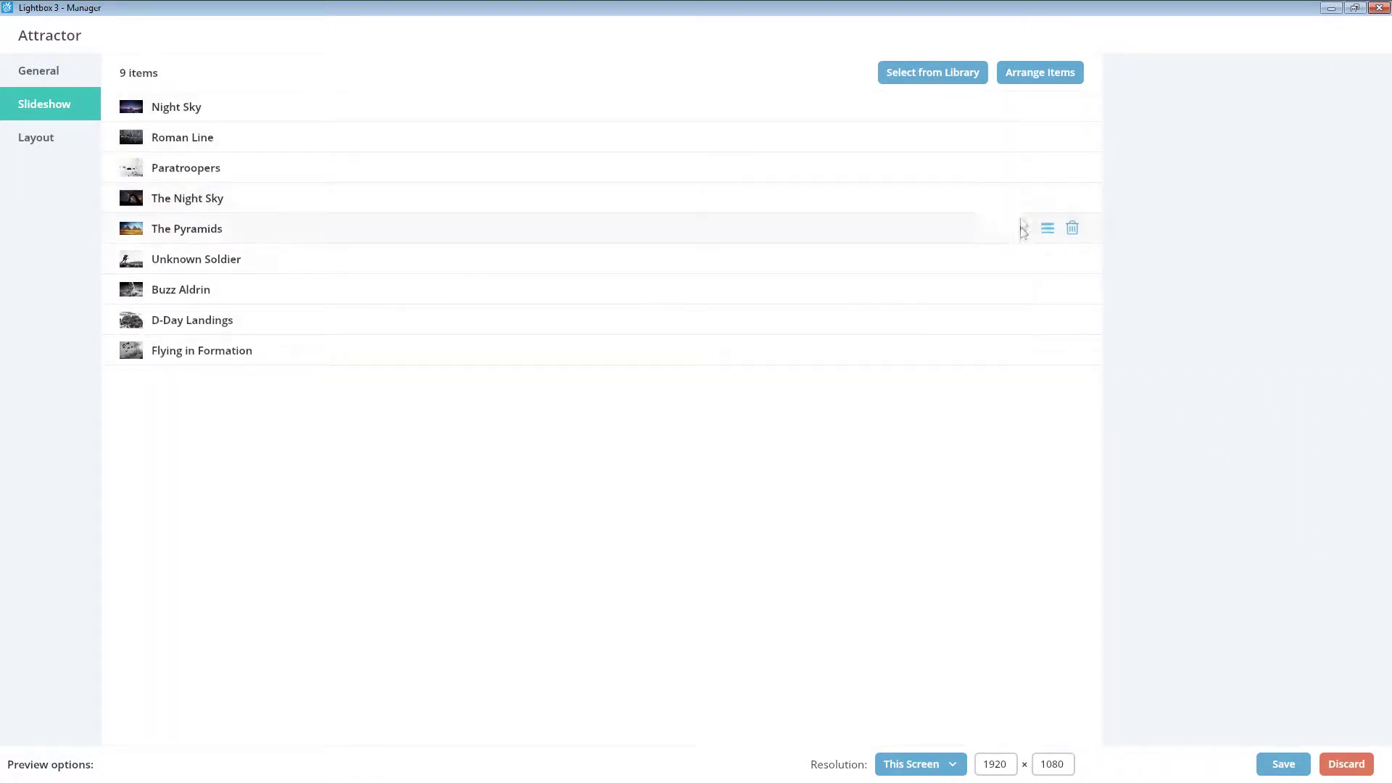
left_click_drag(1047, 289, 1025, 152)
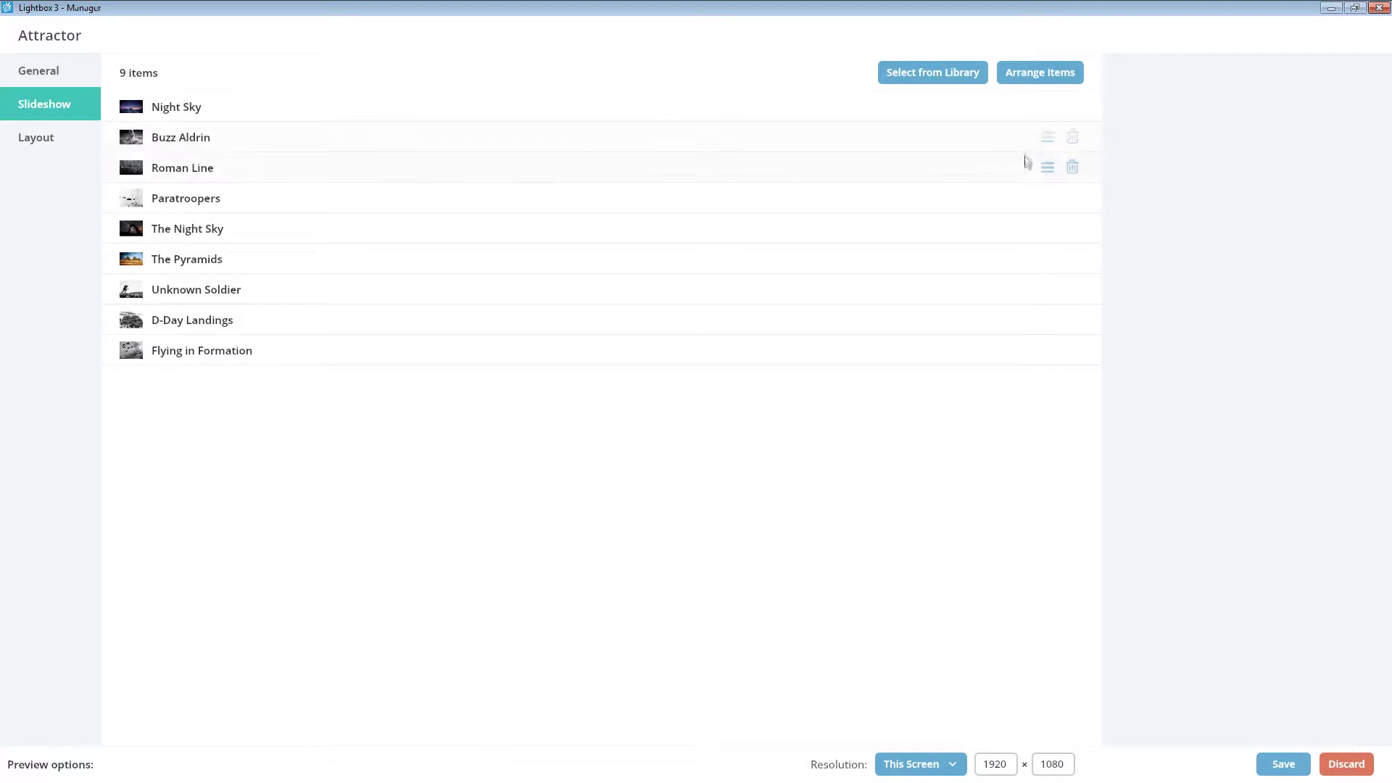
left_click_drag(1047, 228, 1037, 168)
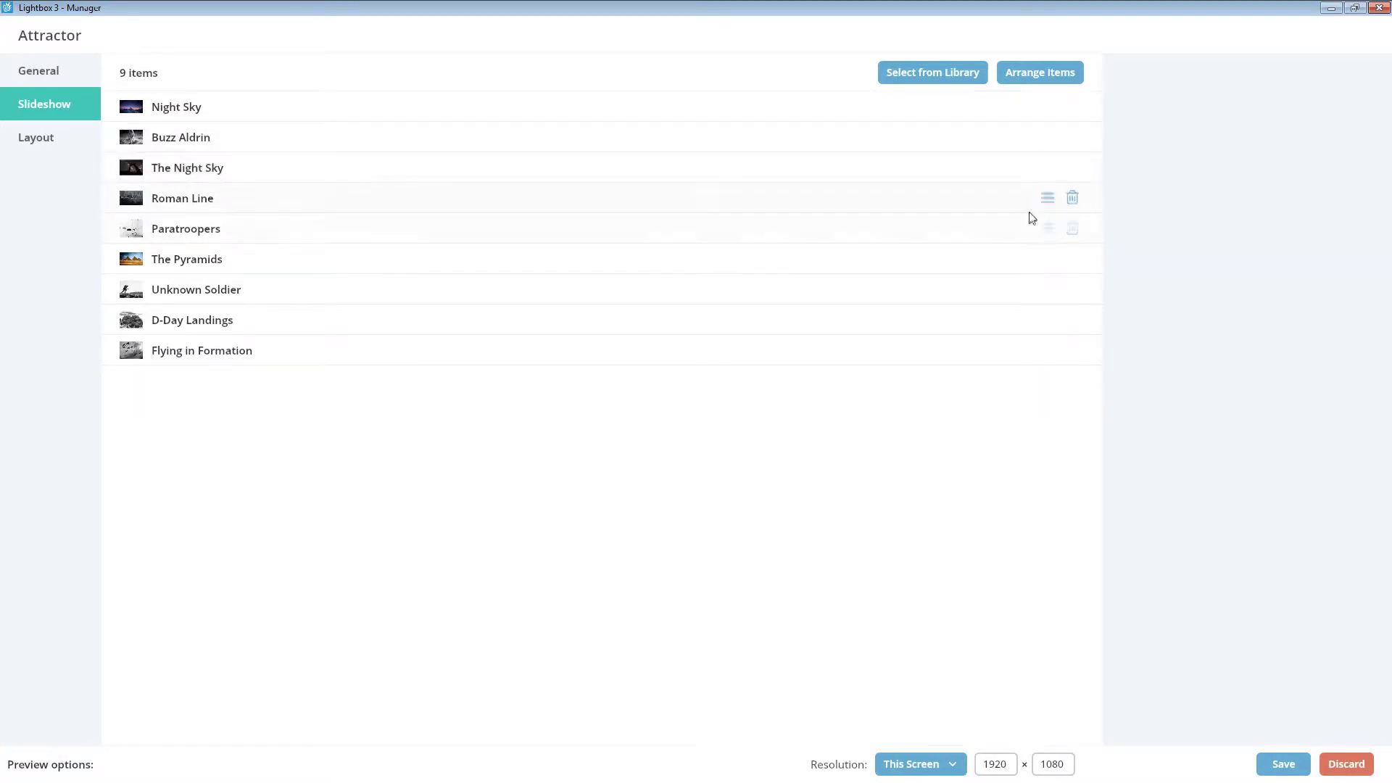
left_click_drag(1047, 350, 948, 210)
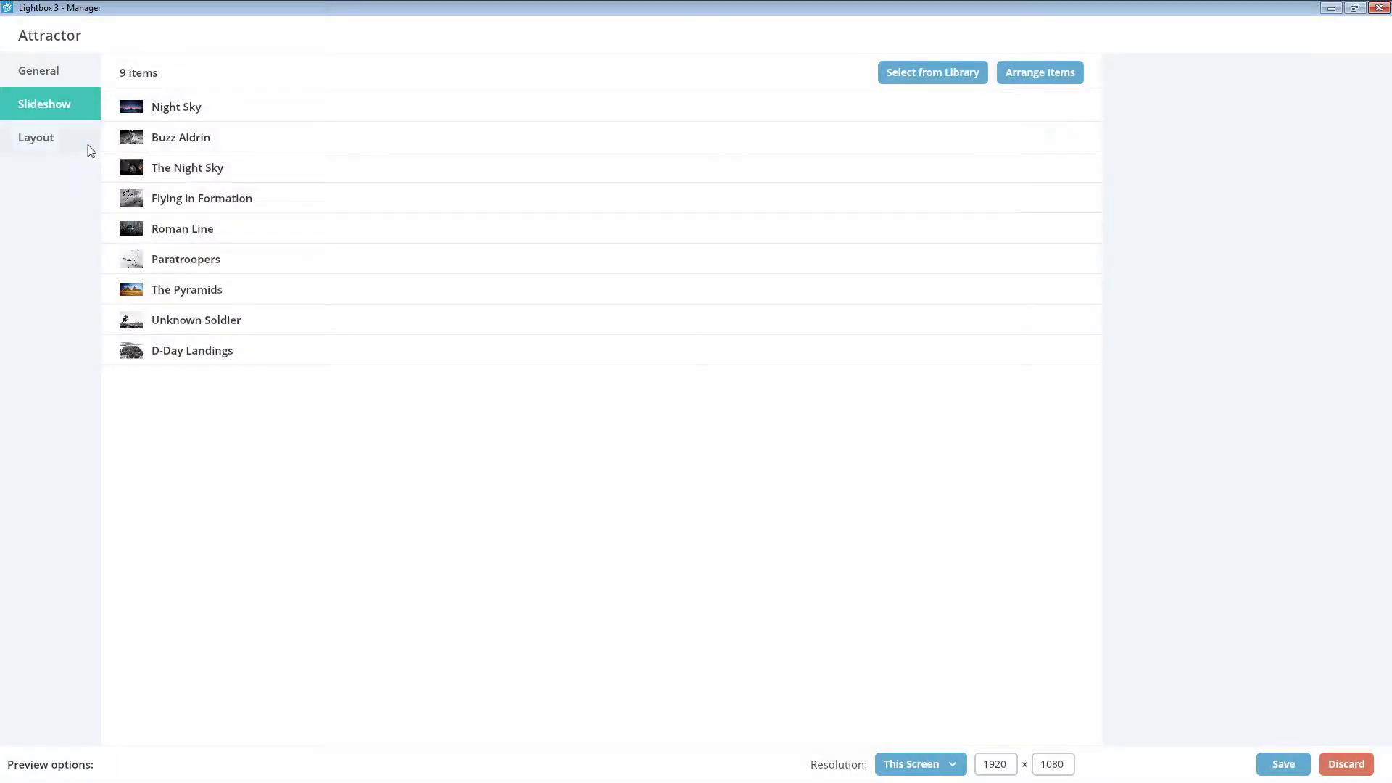
Reduce the Attractor layout's logo size to 30.86 % and slightly decrease its vertical padding
left_click(90, 143)
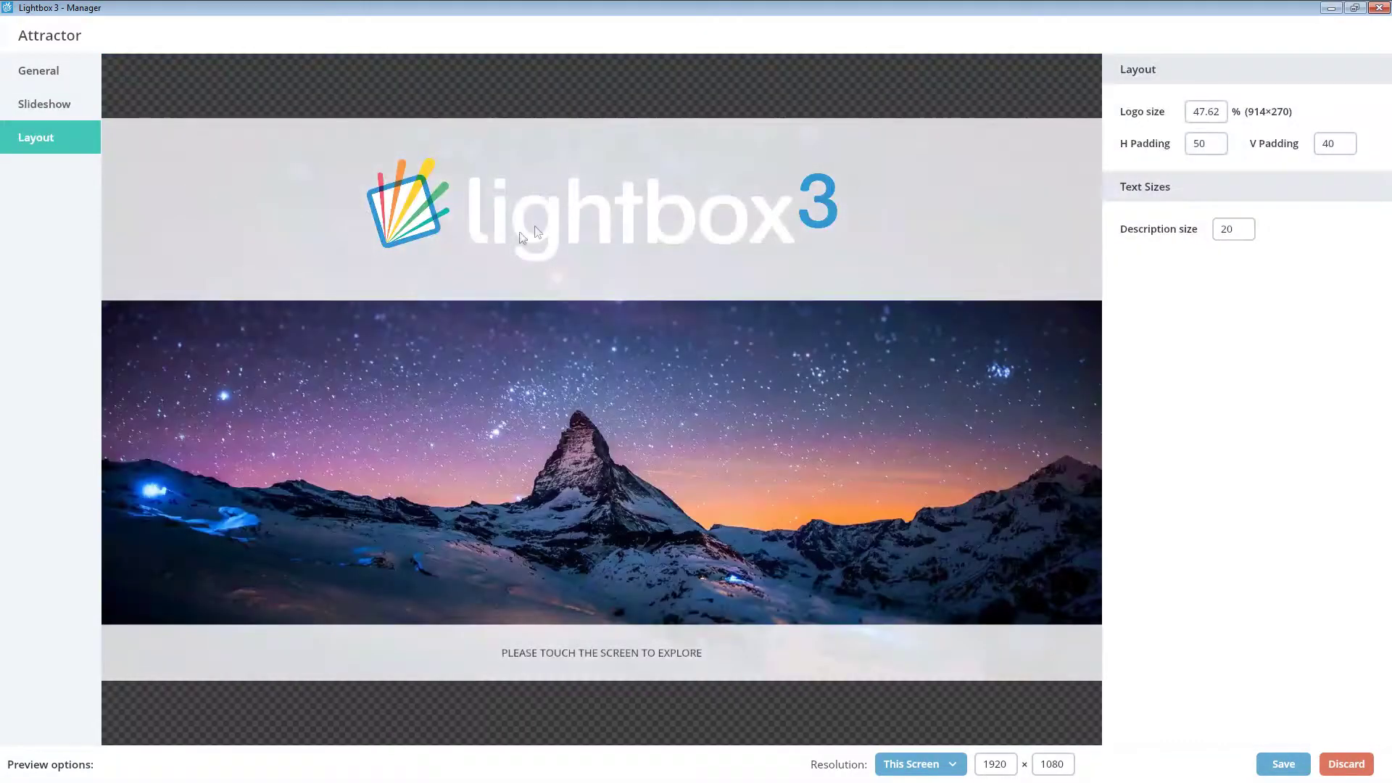
left_click(1233, 229)
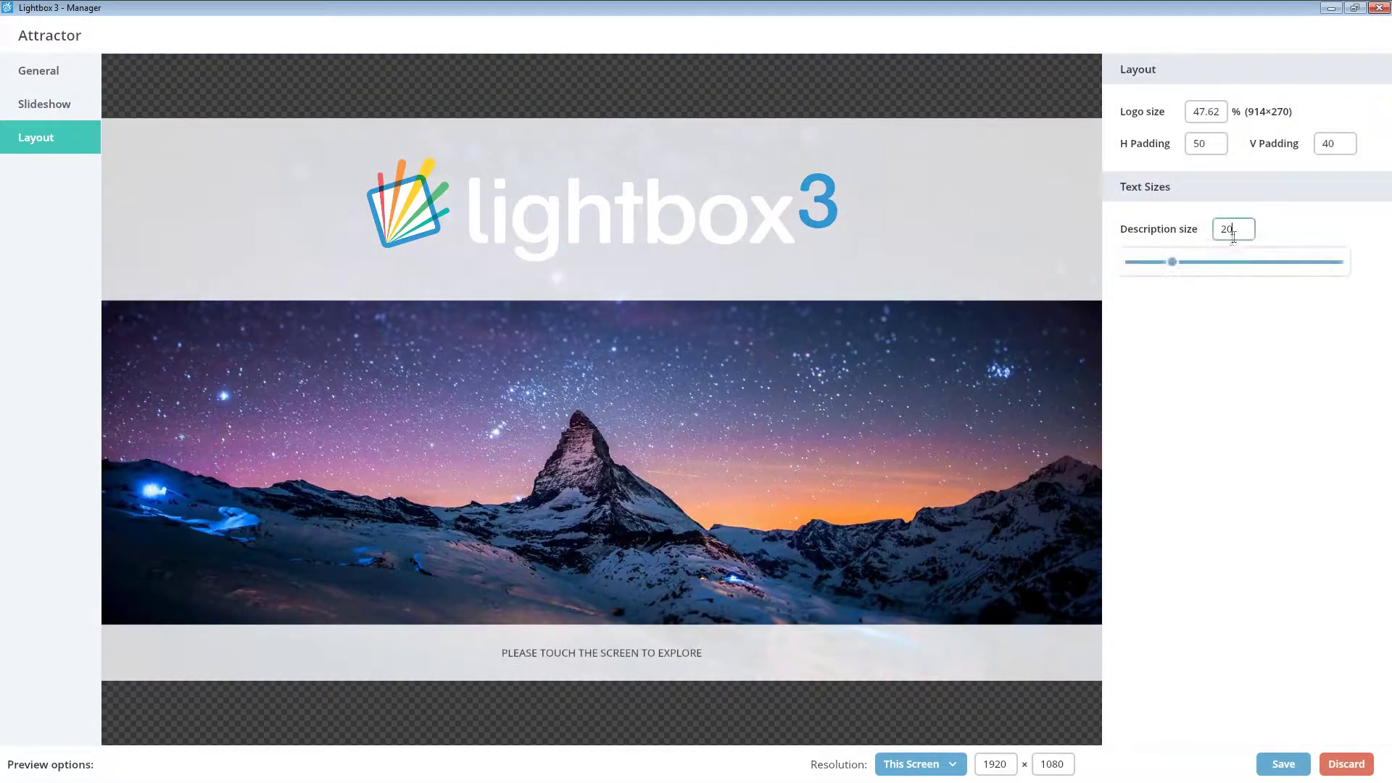
mouse_move(1170, 263)
left_mouse_down()
mouse_move(1217, 268)
mouse_move(1169, 270)
left_mouse_up()
left_click(1206, 111)
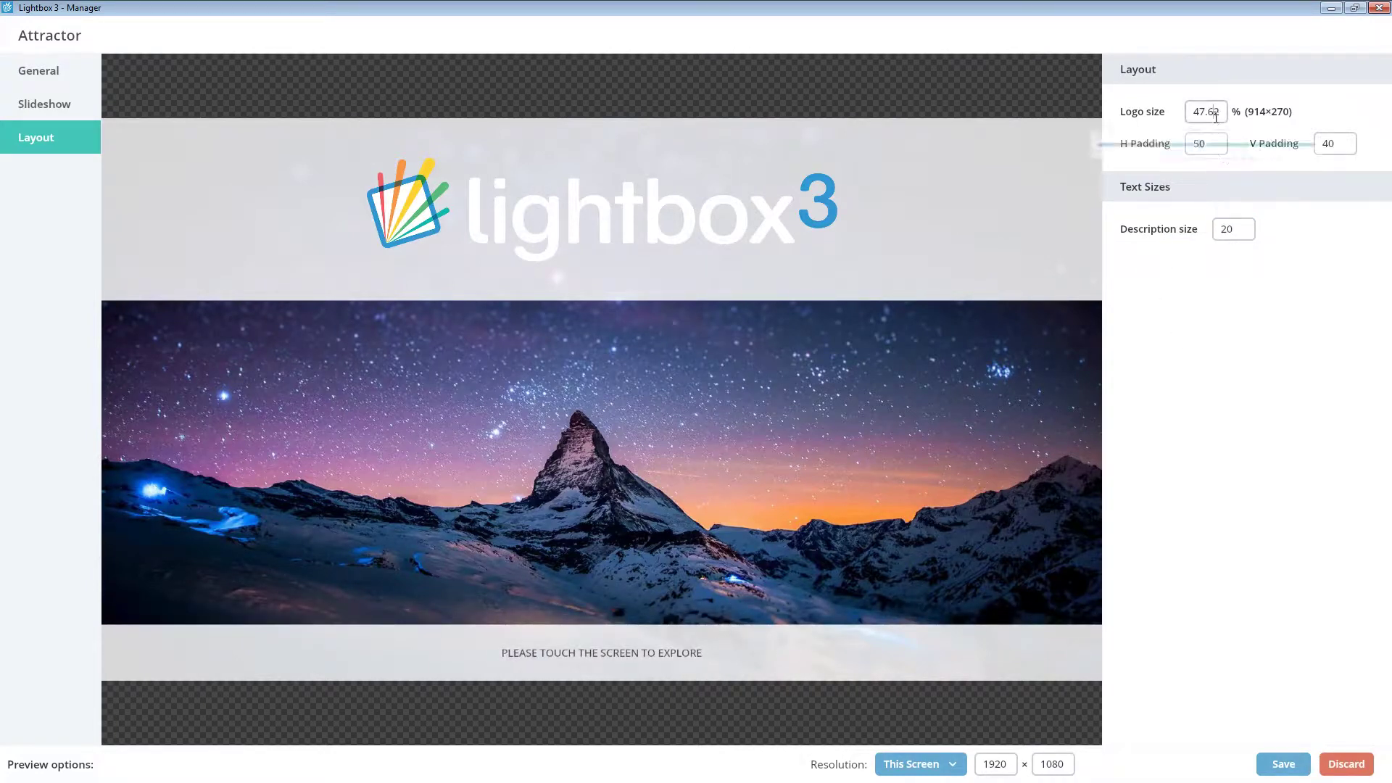
left_click_drag(1202, 144, 1168, 149)
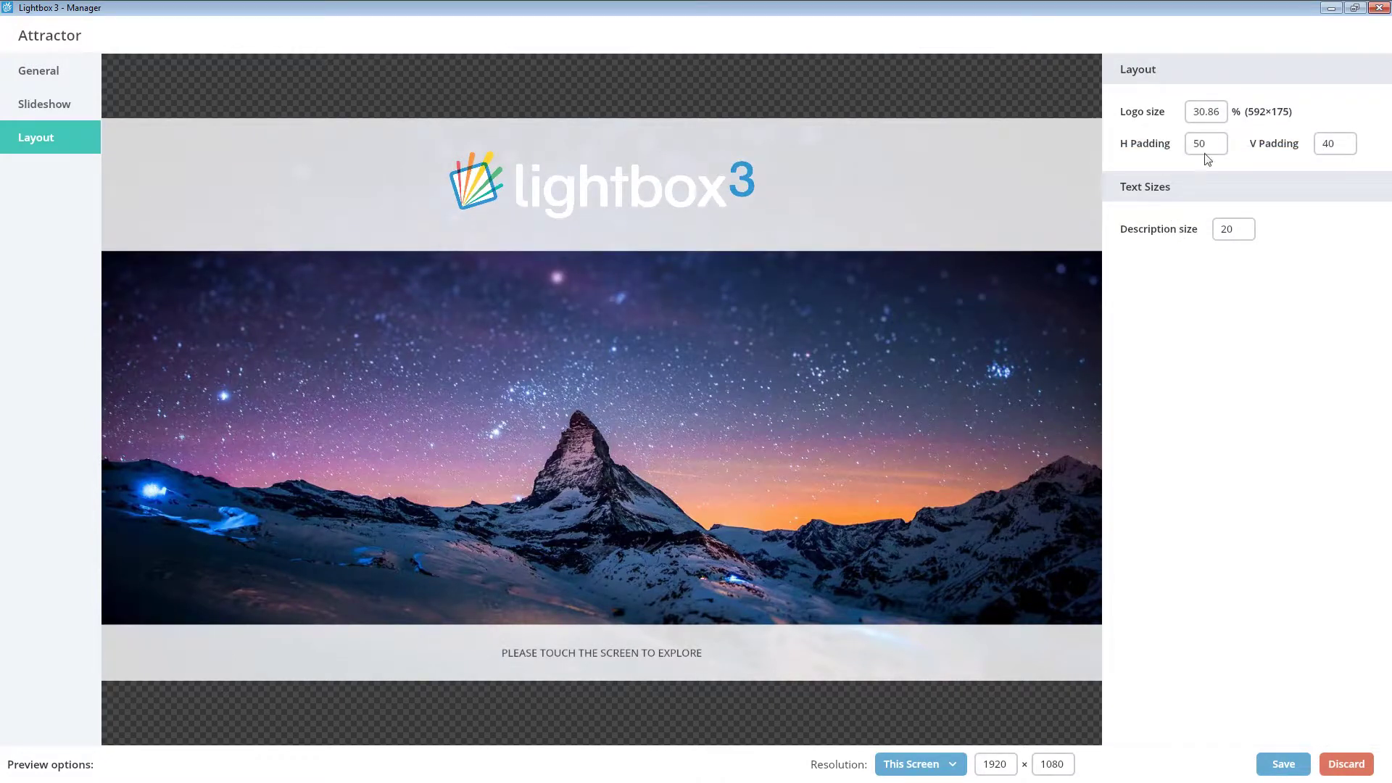
left_click(1345, 145)
mouse_move(1247, 178)
left_mouse_down()
mouse_move(1225, 181)
mouse_move(1236, 181)
left_mouse_up()
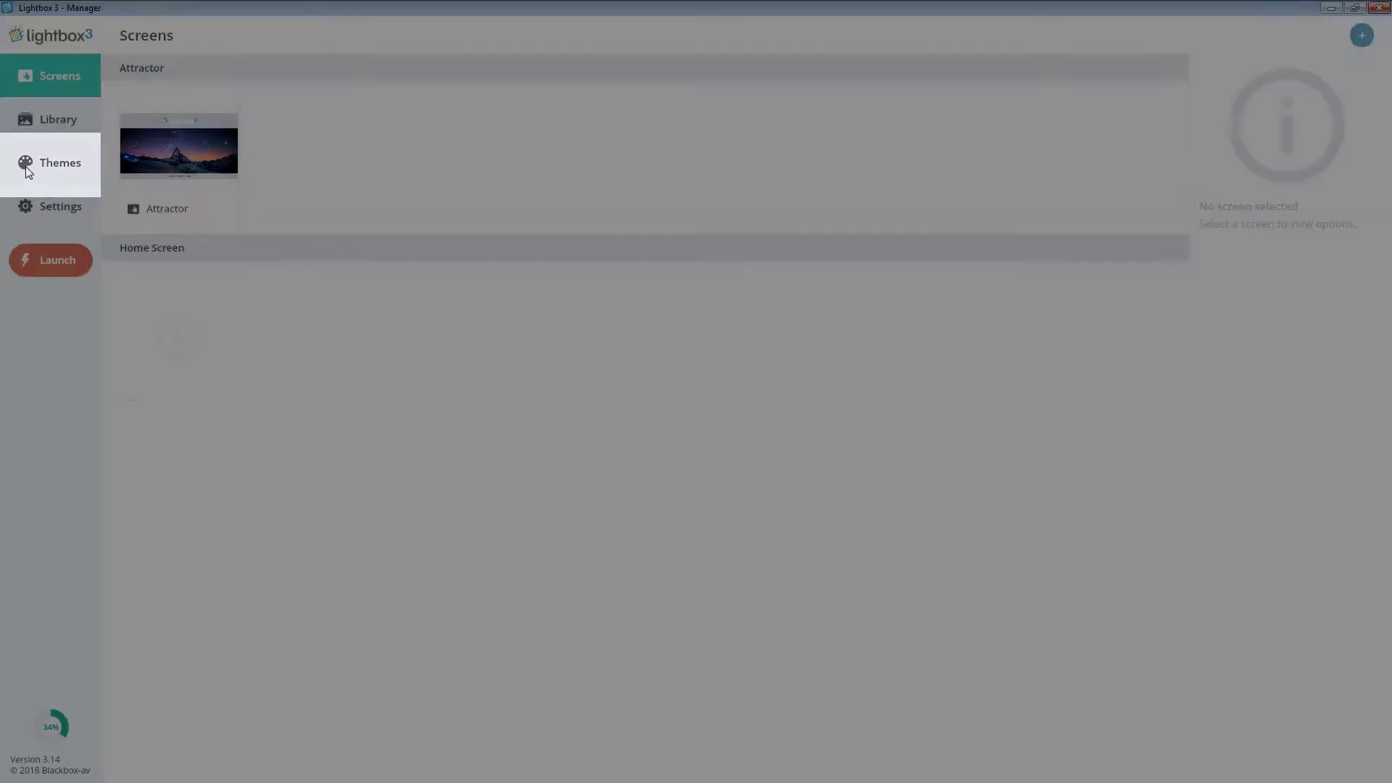
Make a copy of the DEFAULT theme and name it "Attractor Screen"
left_click(28, 165)
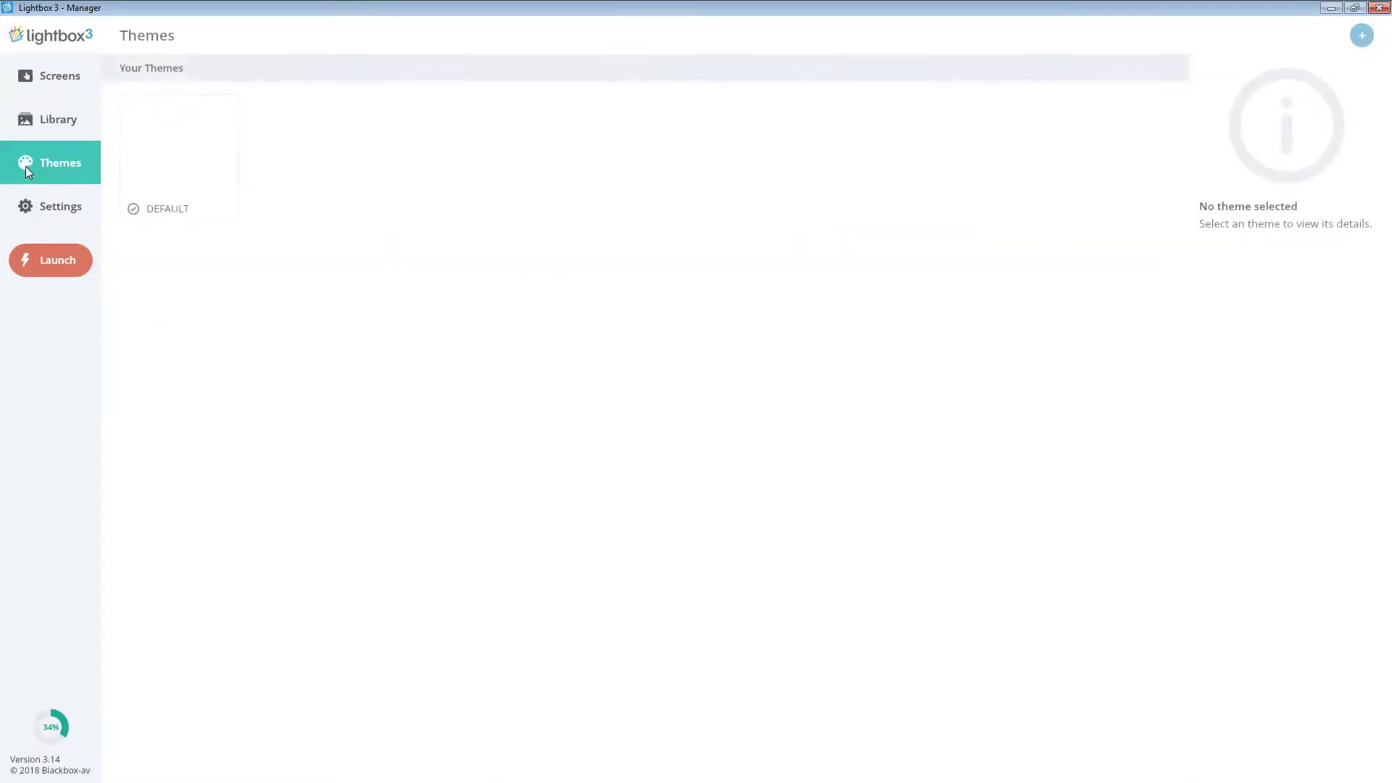
left_click(178, 181)
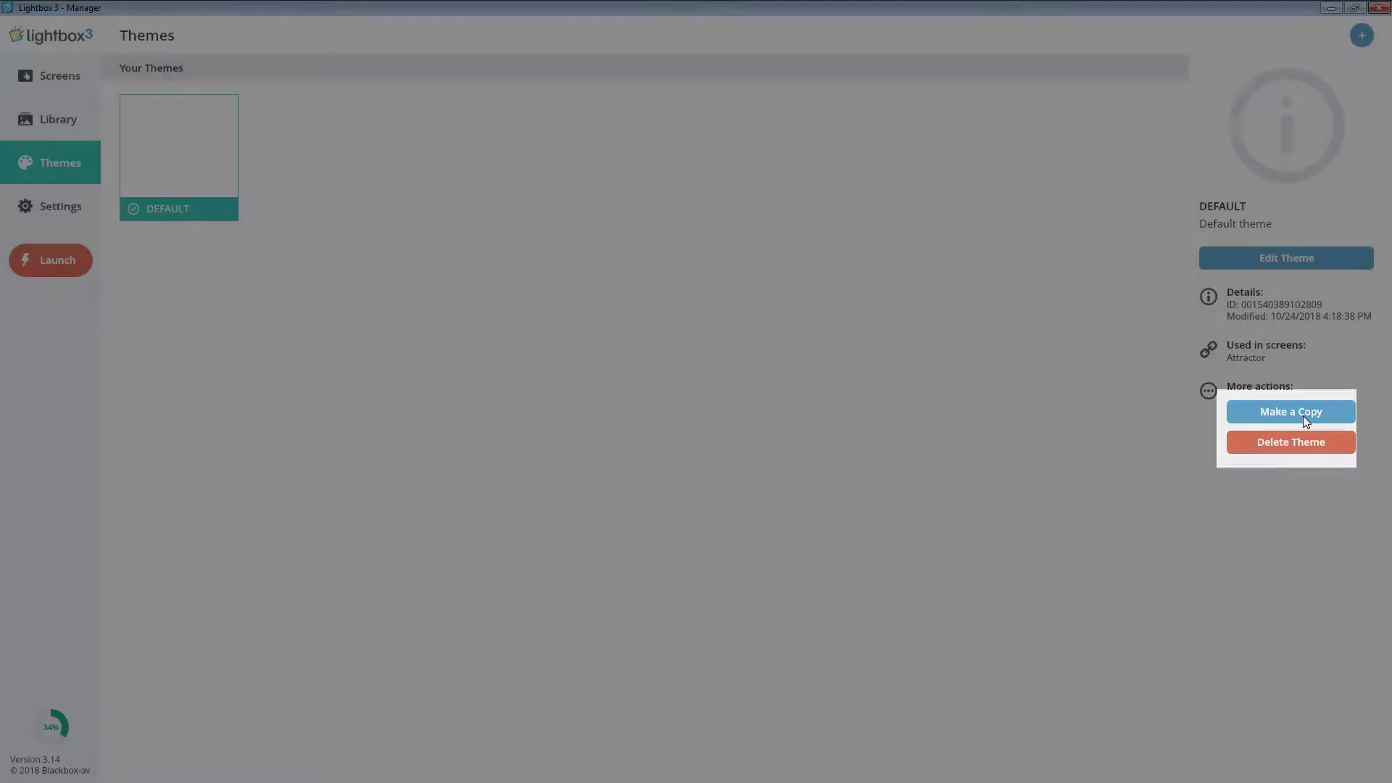
left_click(1305, 419)
left_click(1305, 413)
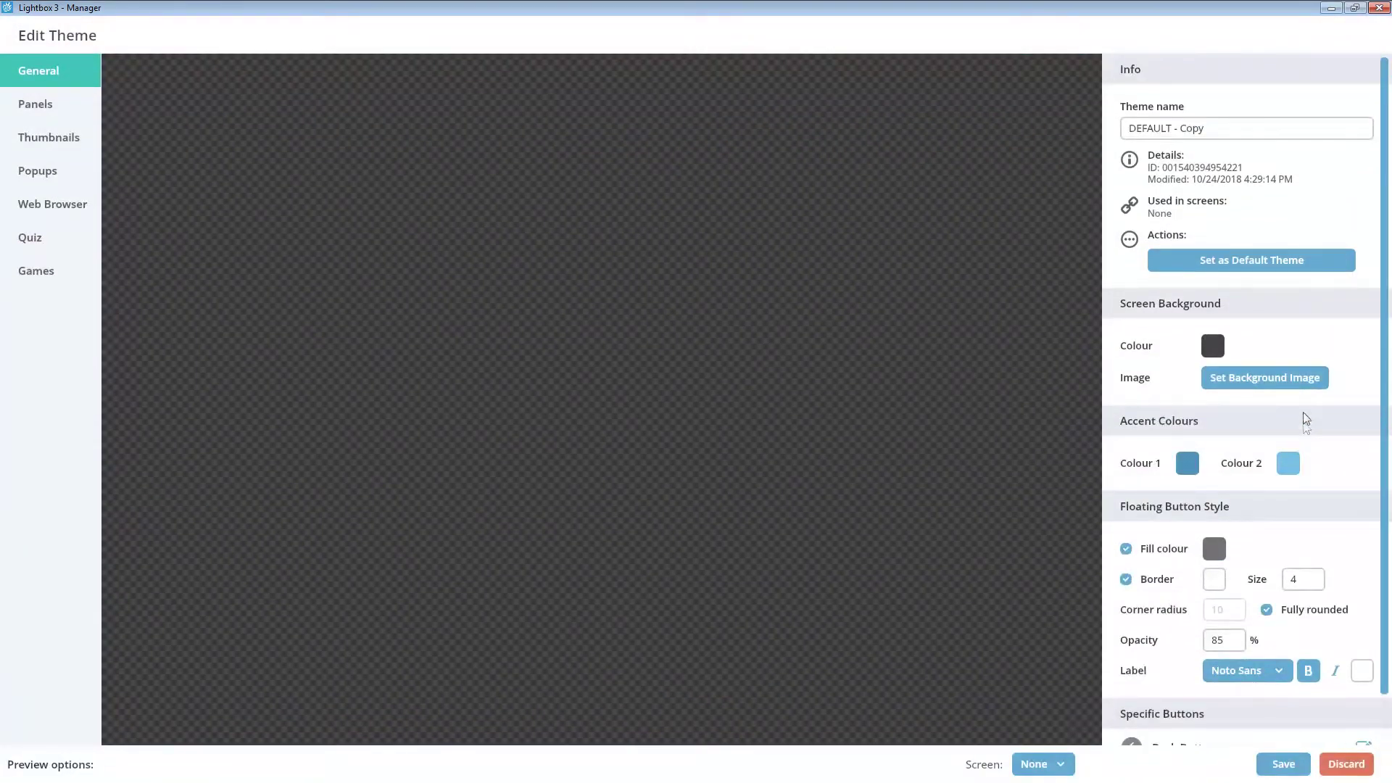
left_click_drag(1225, 128, 1000, 132)
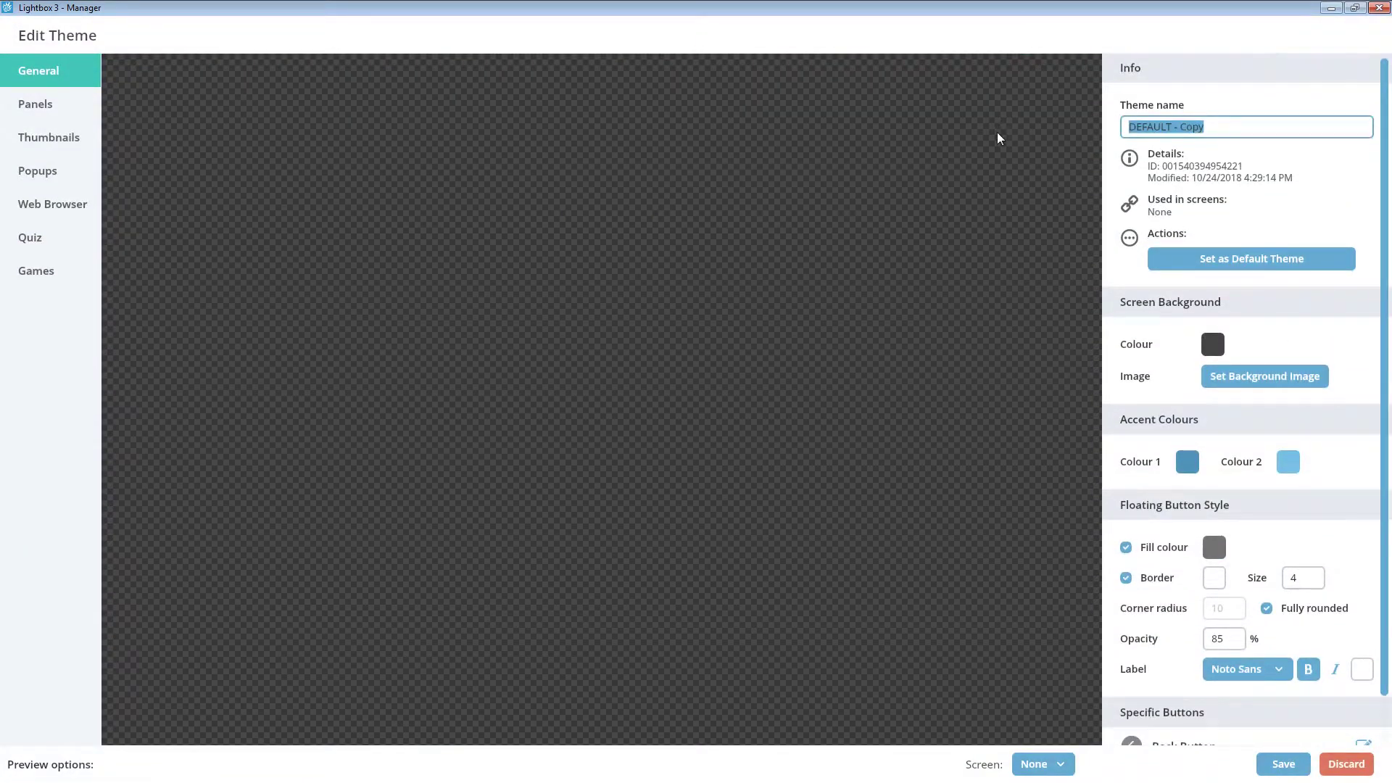
type("Attractor Screen")
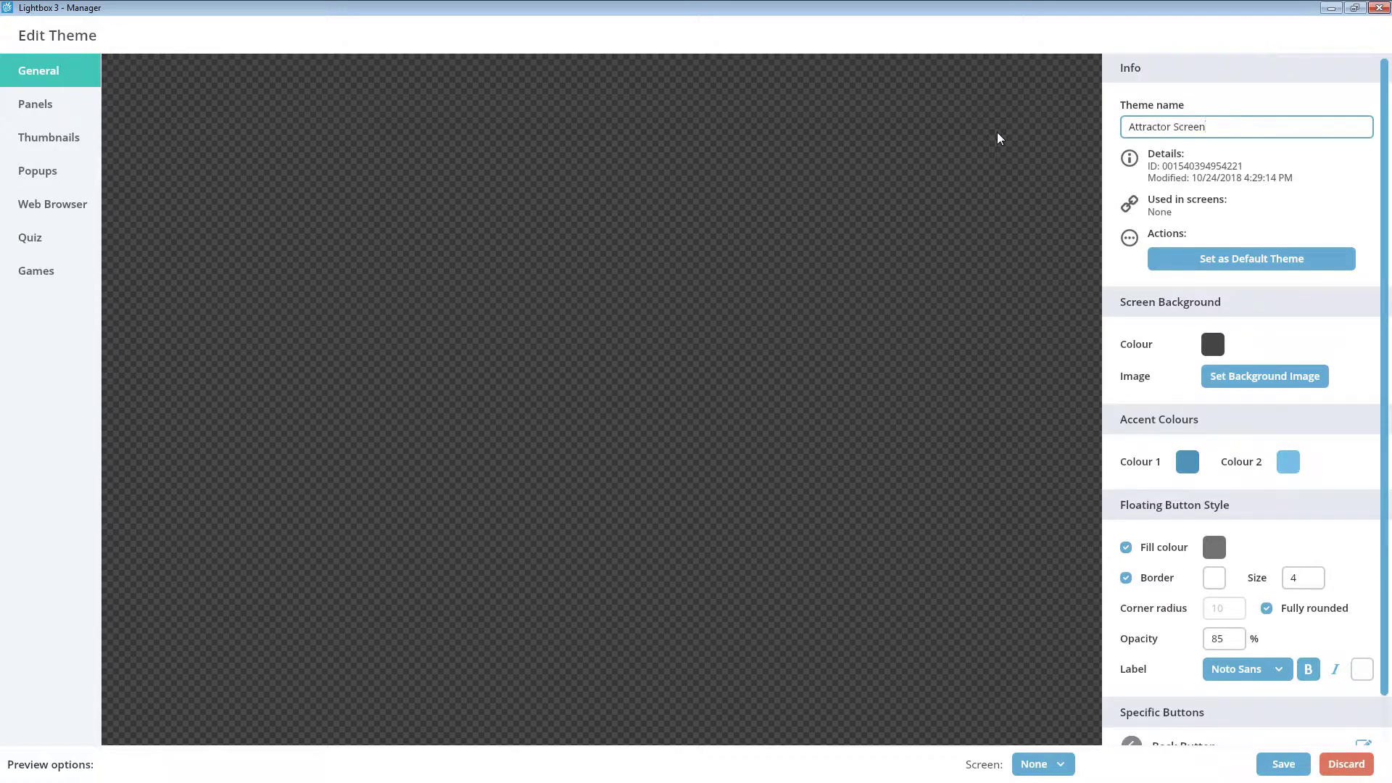
Preview the theme on the Attractor screen and set the panel fill colour to dark grey
left_click(1044, 764)
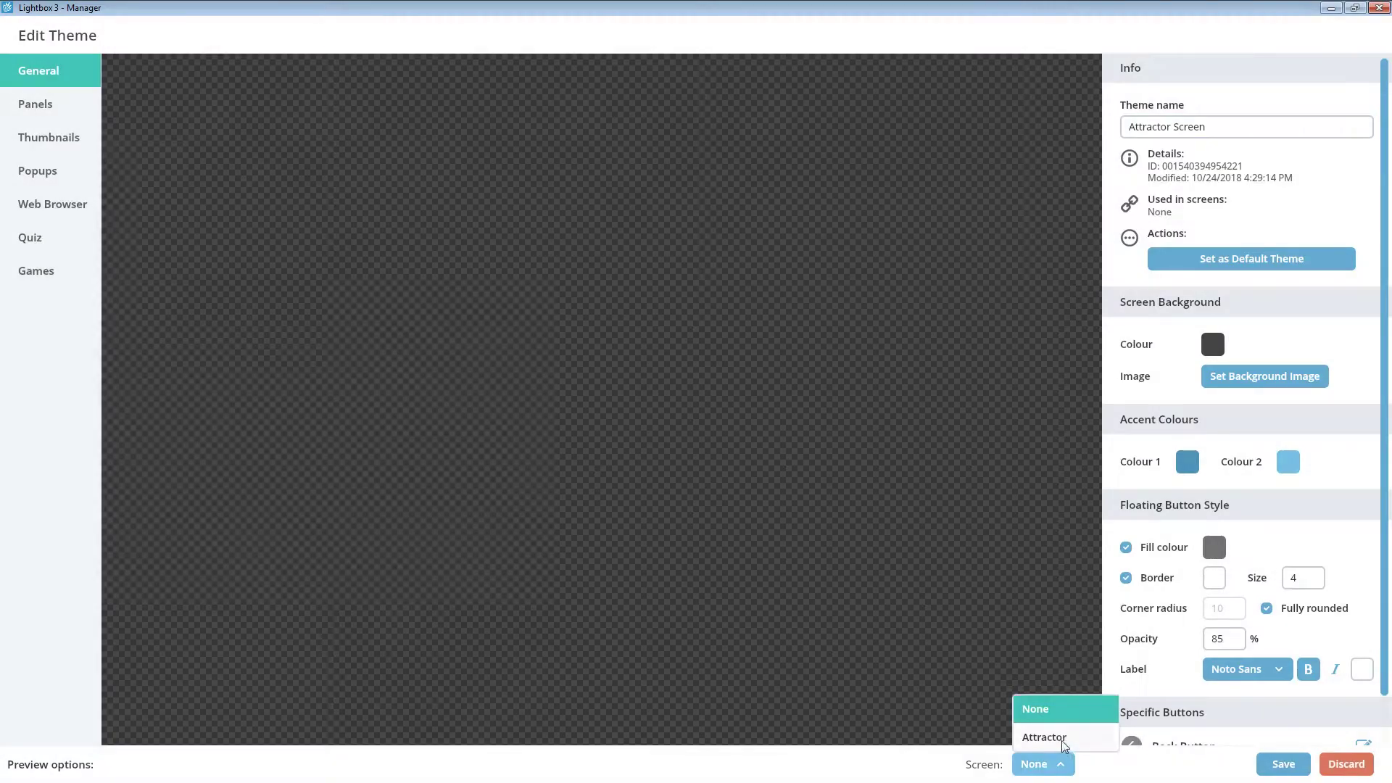
left_click(1060, 738)
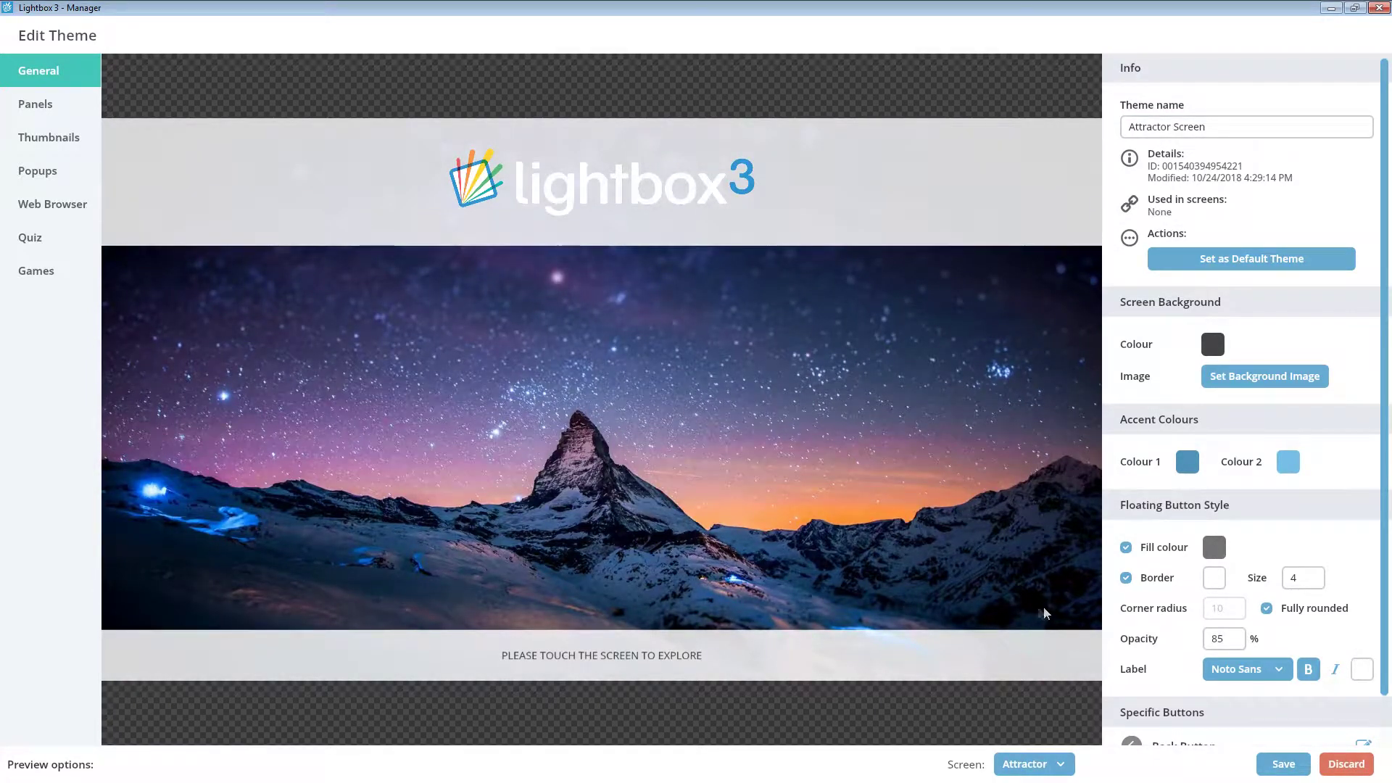
left_click(55, 115)
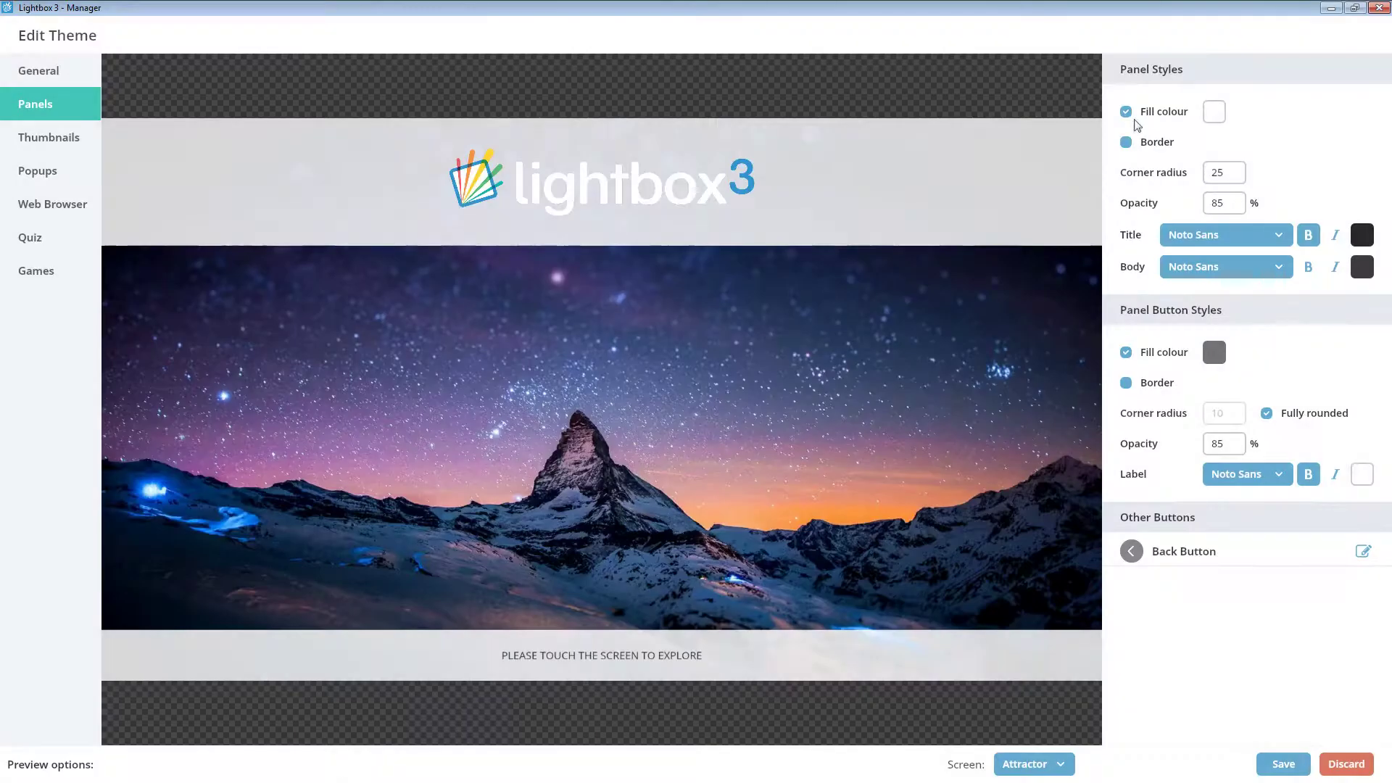
left_click(1134, 119)
left_click(1135, 118)
left_click(1212, 113)
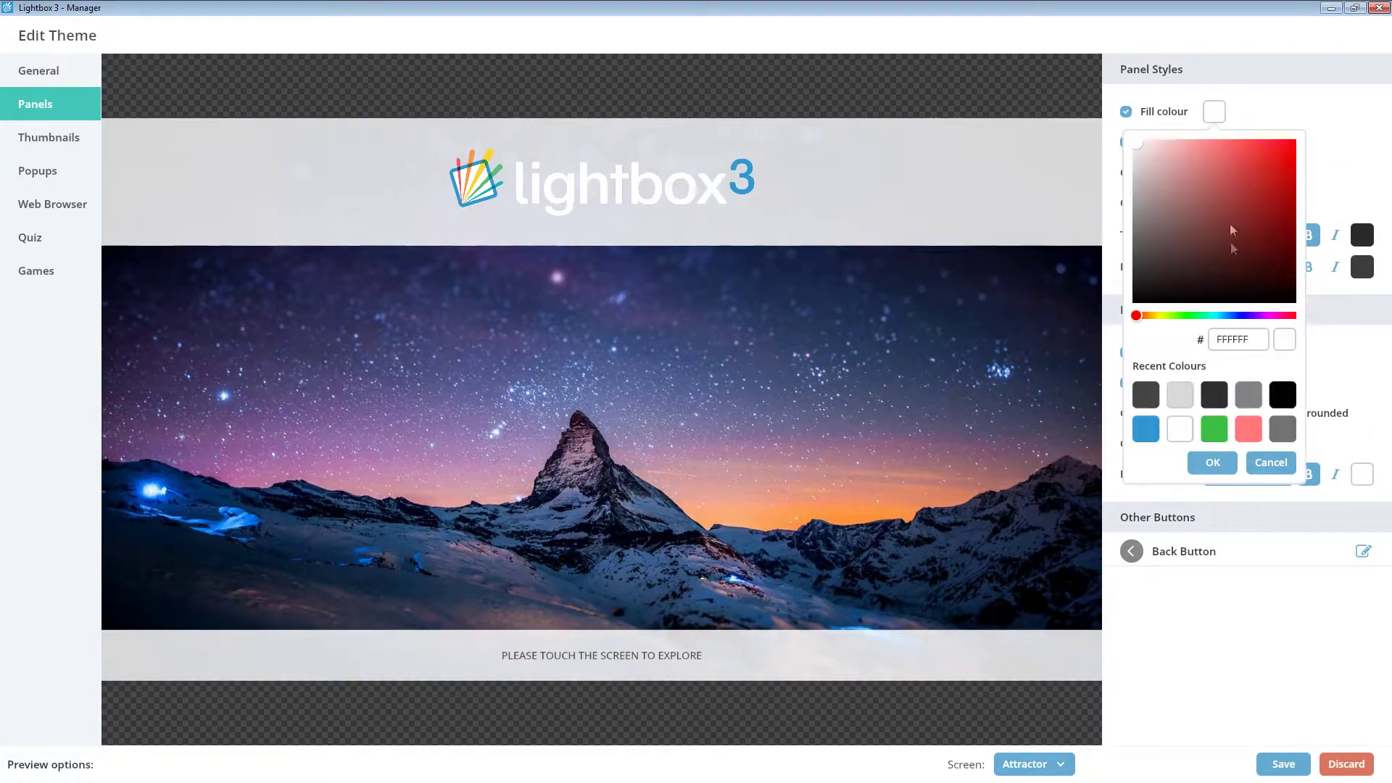
left_click(1214, 394)
left_click(1209, 462)
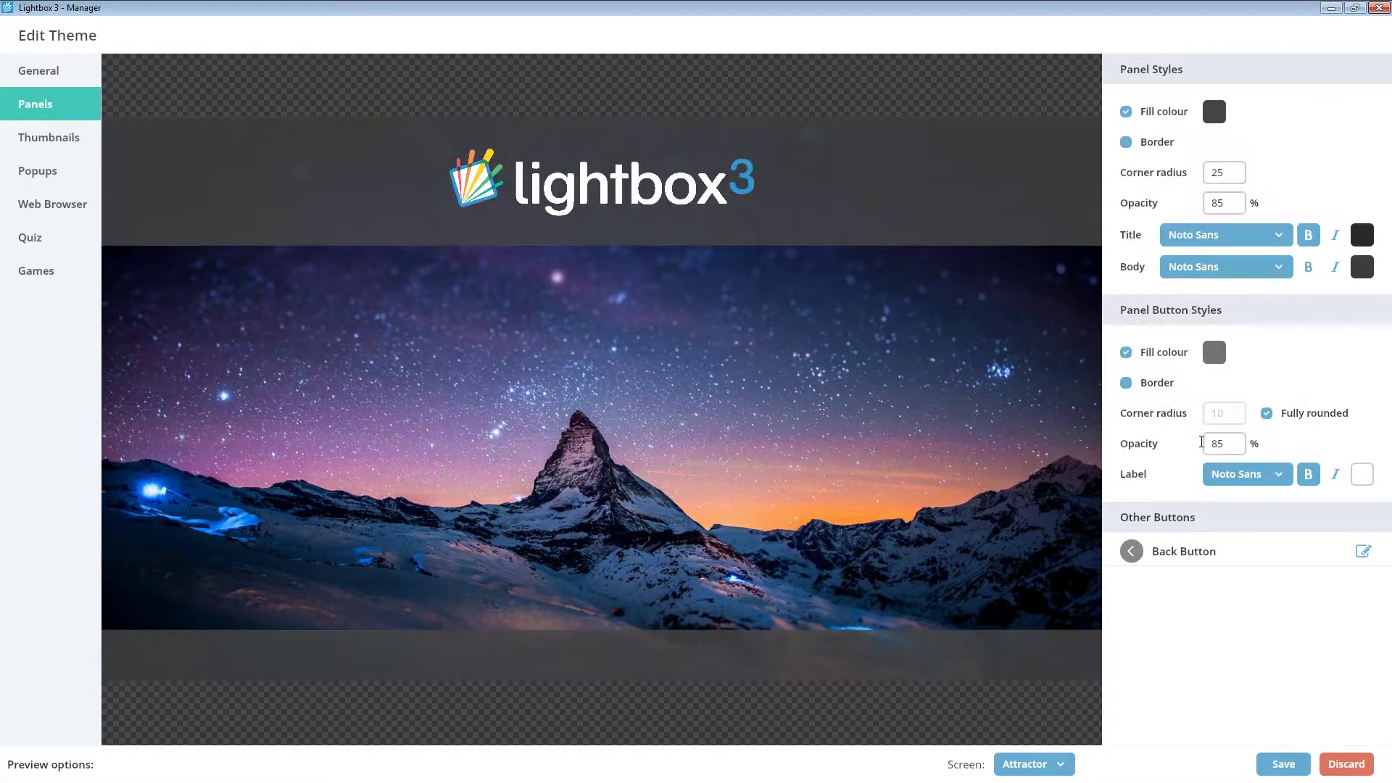
Add a blue #3197D3 border with size 6 to the theme's panels
left_click(1153, 142)
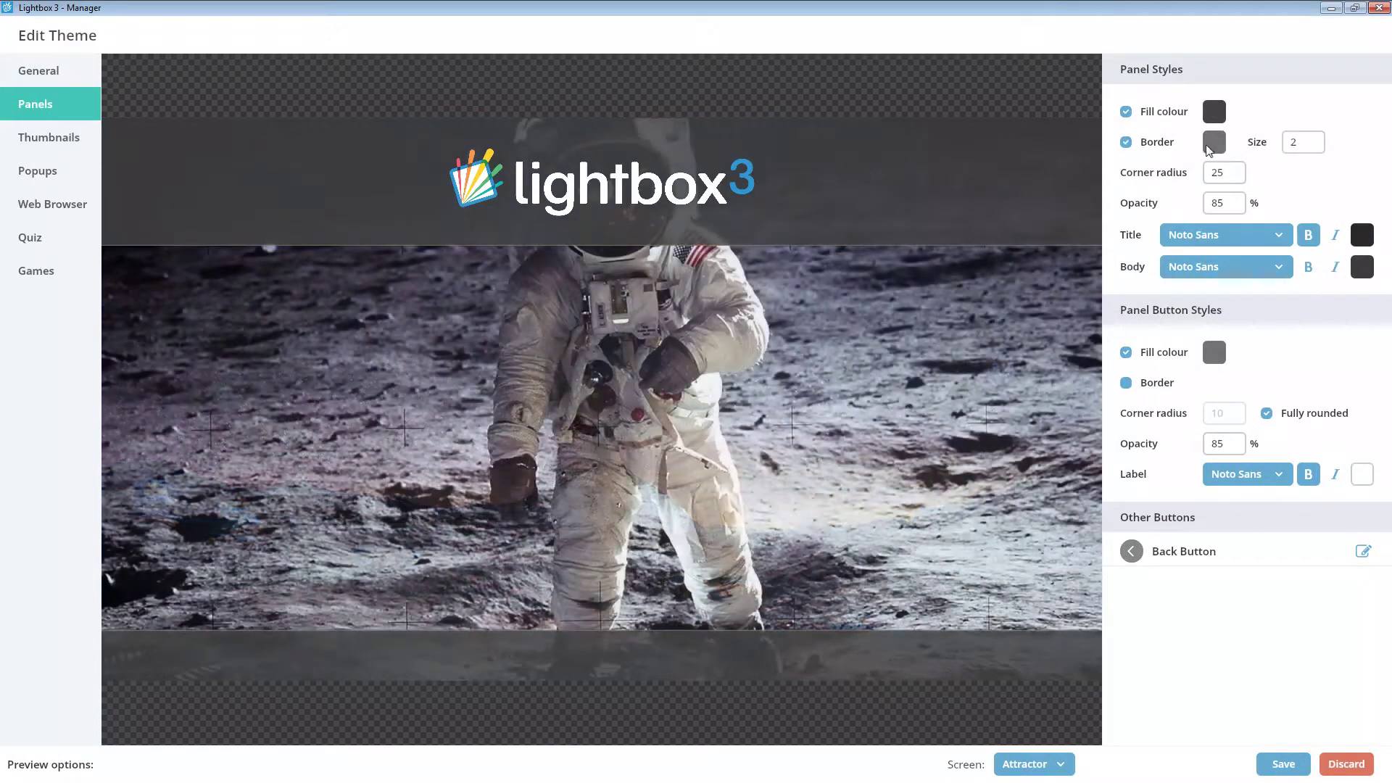
left_click(1214, 142)
left_click(1146, 459)
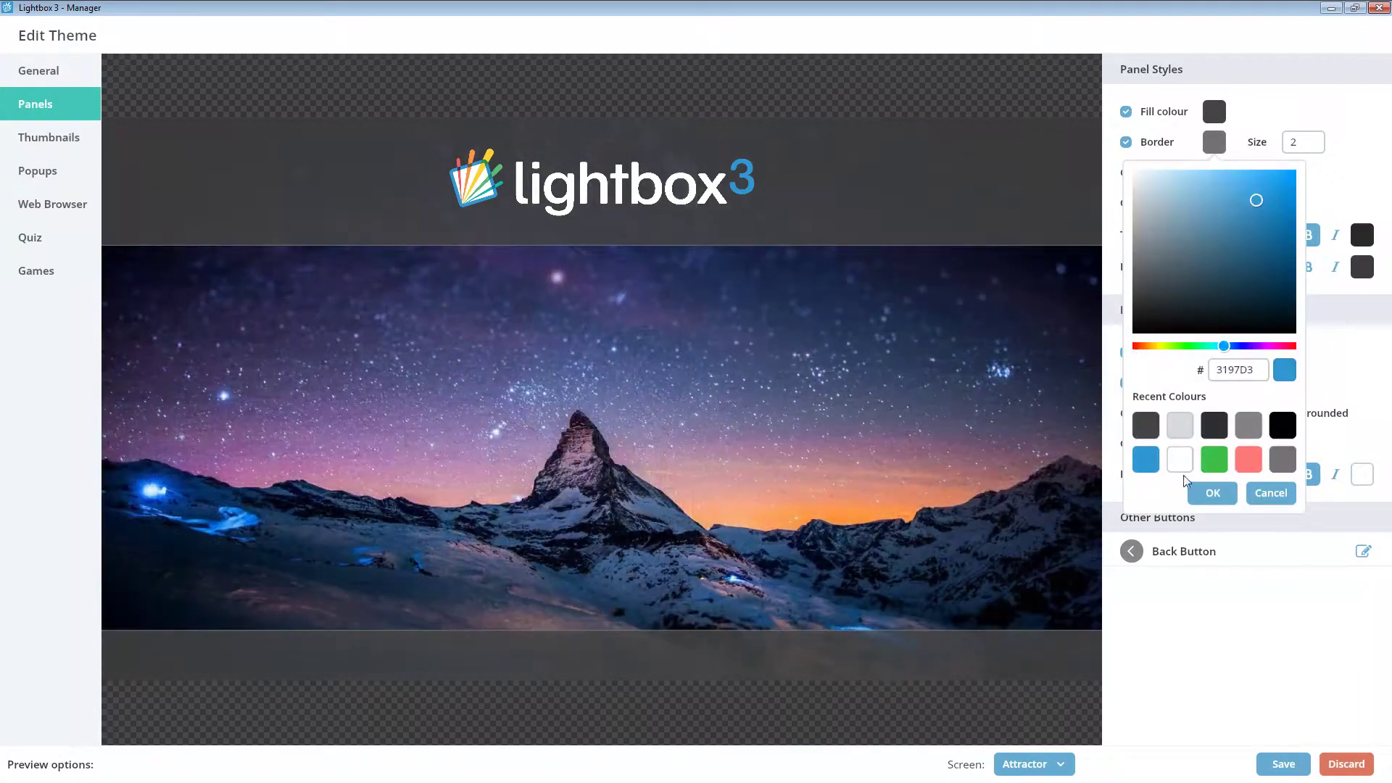
left_click(1213, 493)
left_click(1292, 144)
left_click(1207, 174)
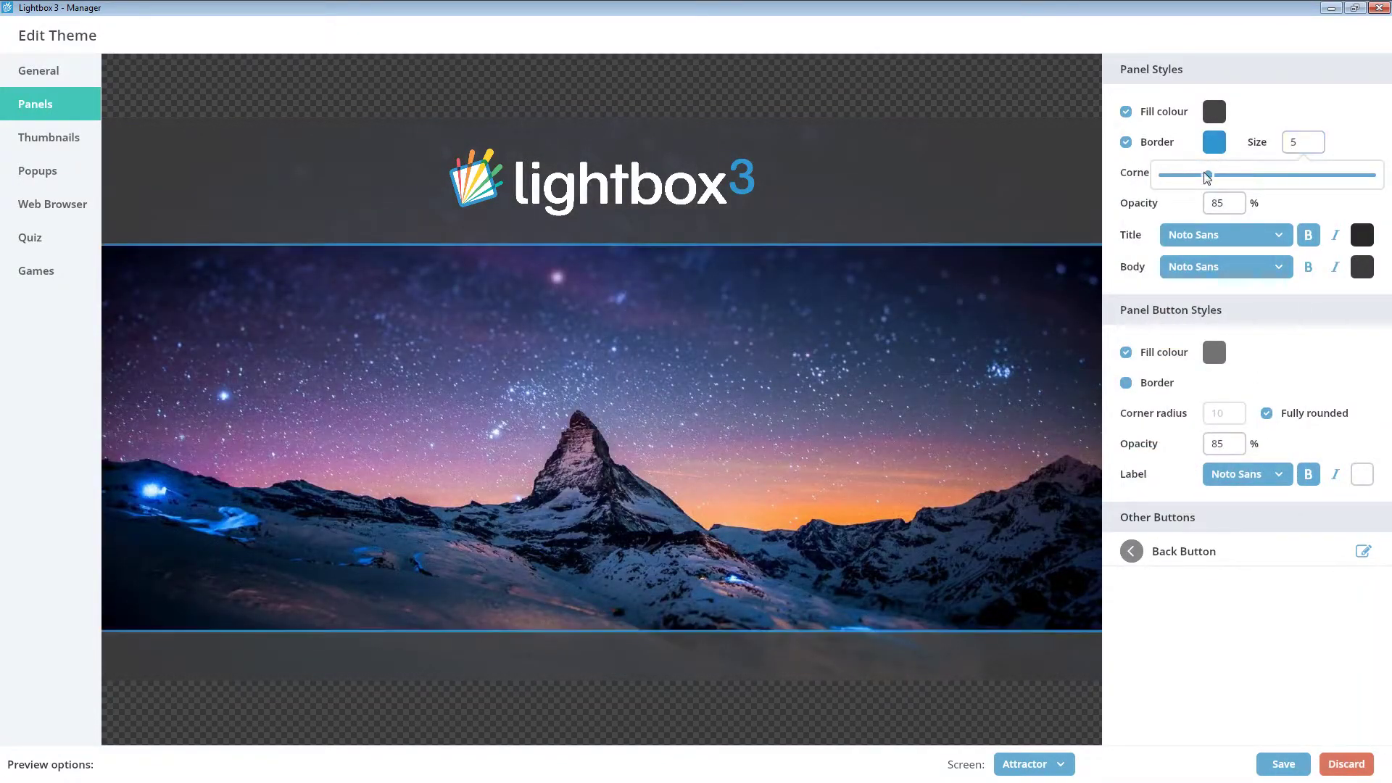
left_click_drag(1208, 175, 1219, 175)
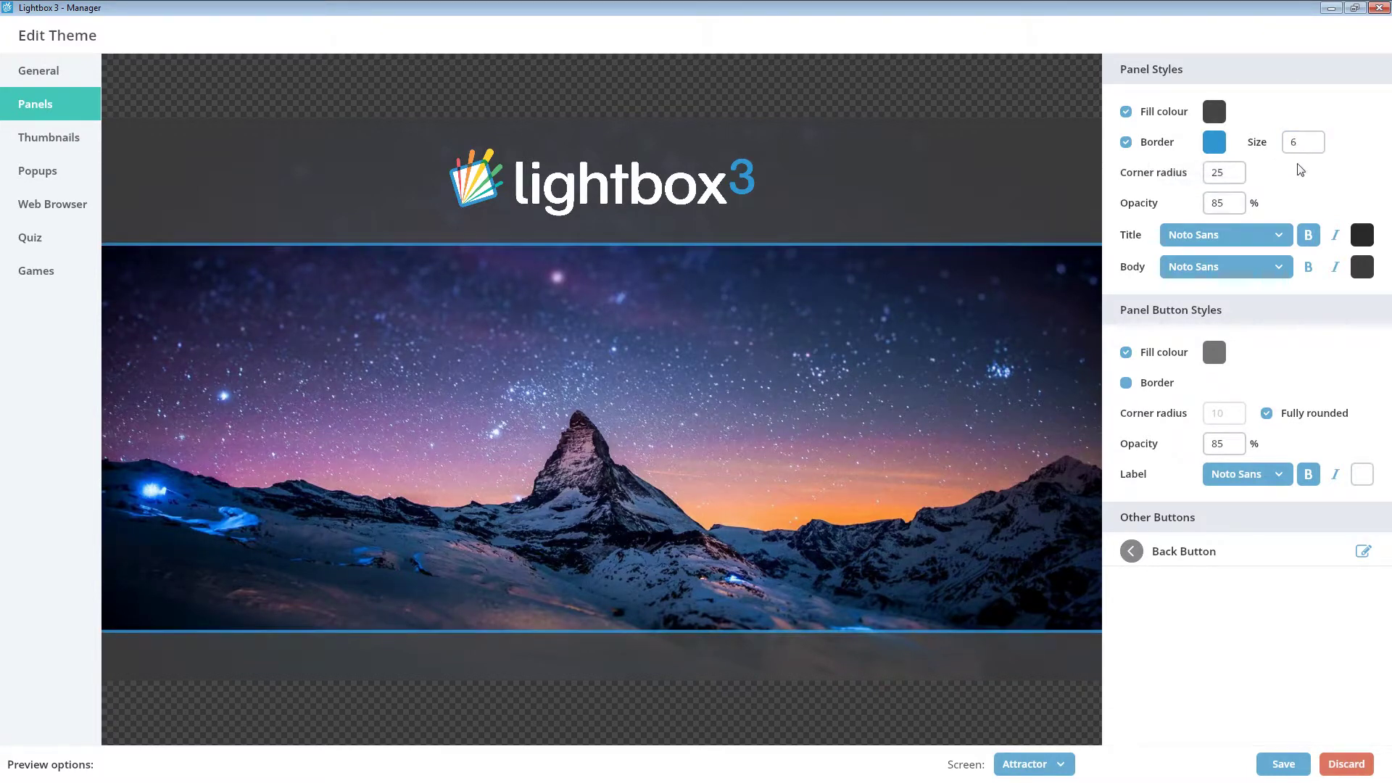
Set the panel opacity to 59 %, make the body text bold and white, and save the theme
left_click(1232, 204)
left_click_drag(1300, 235, 1240, 239)
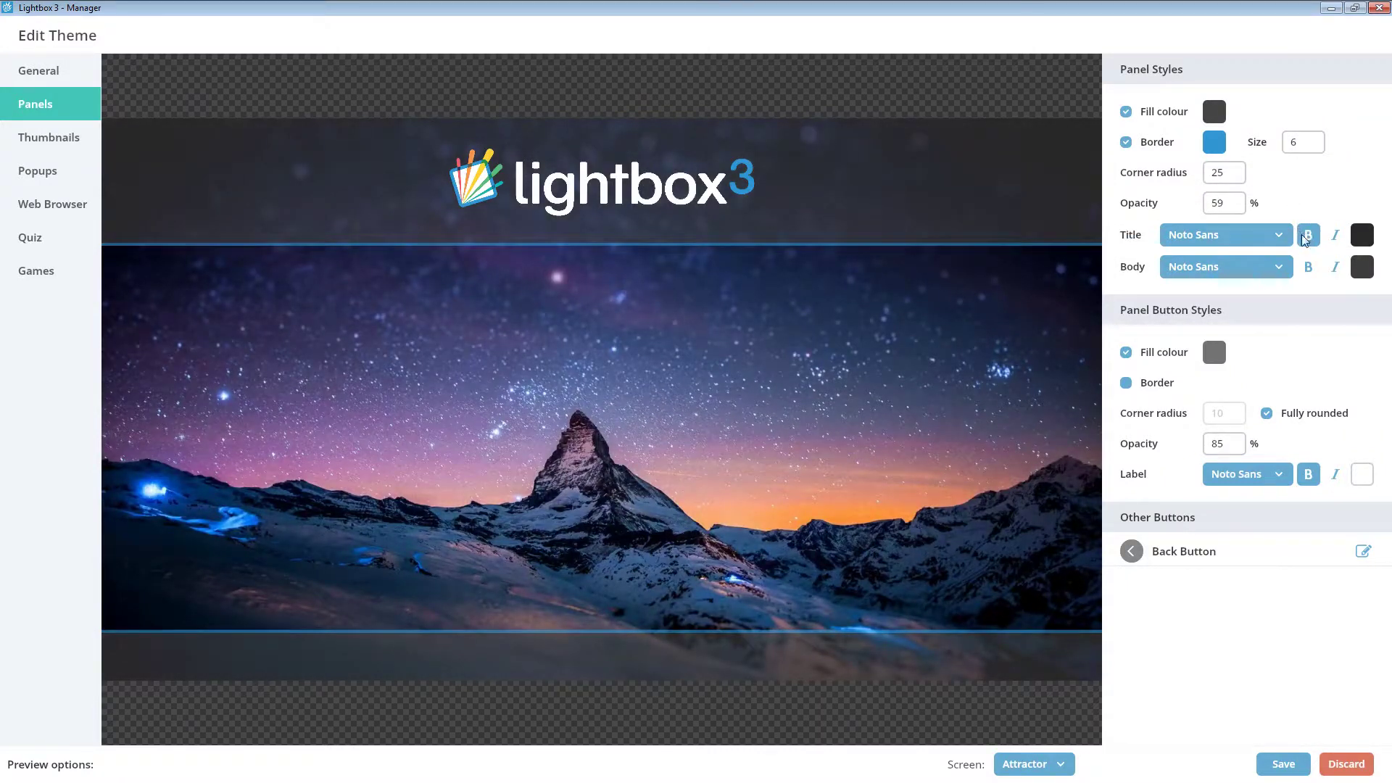
left_click(1309, 270)
left_click(1362, 268)
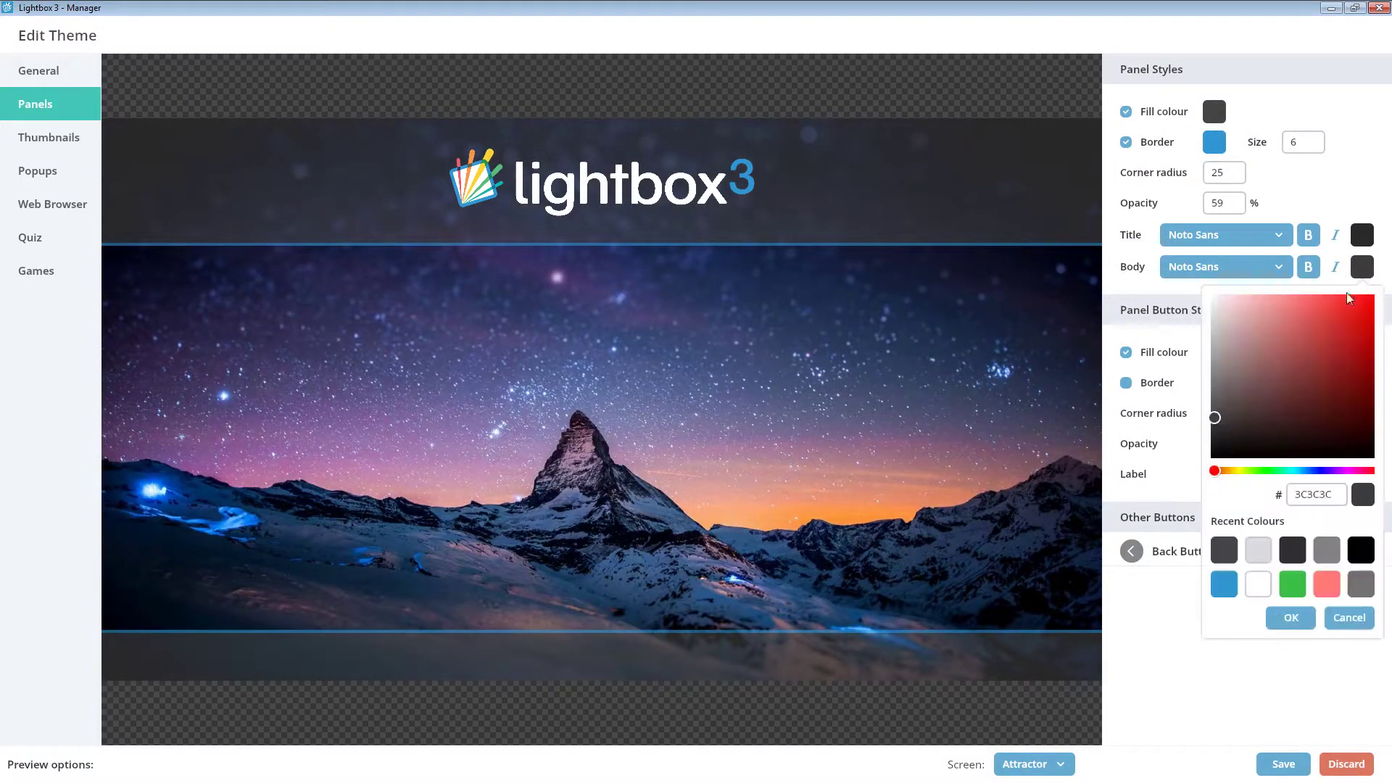
left_click(1287, 617)
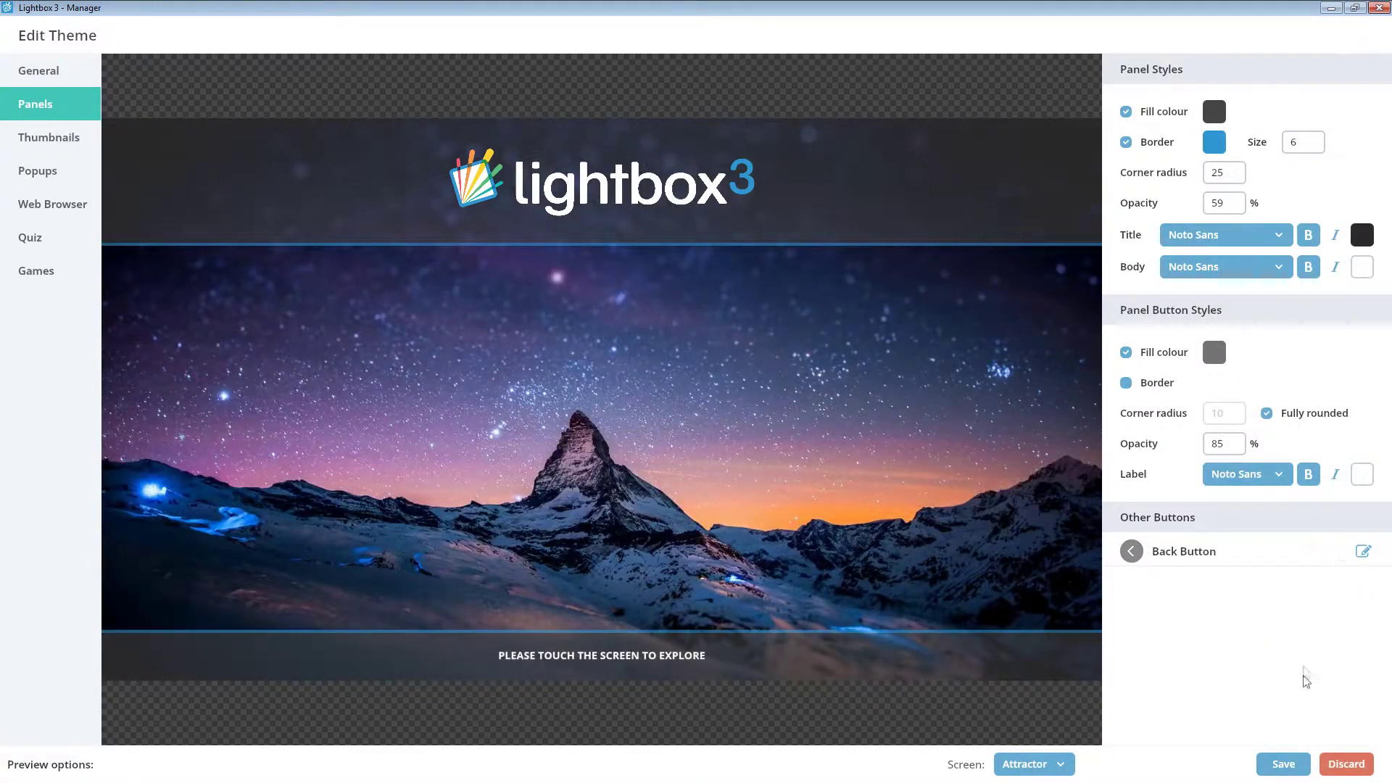
left_click(1283, 764)
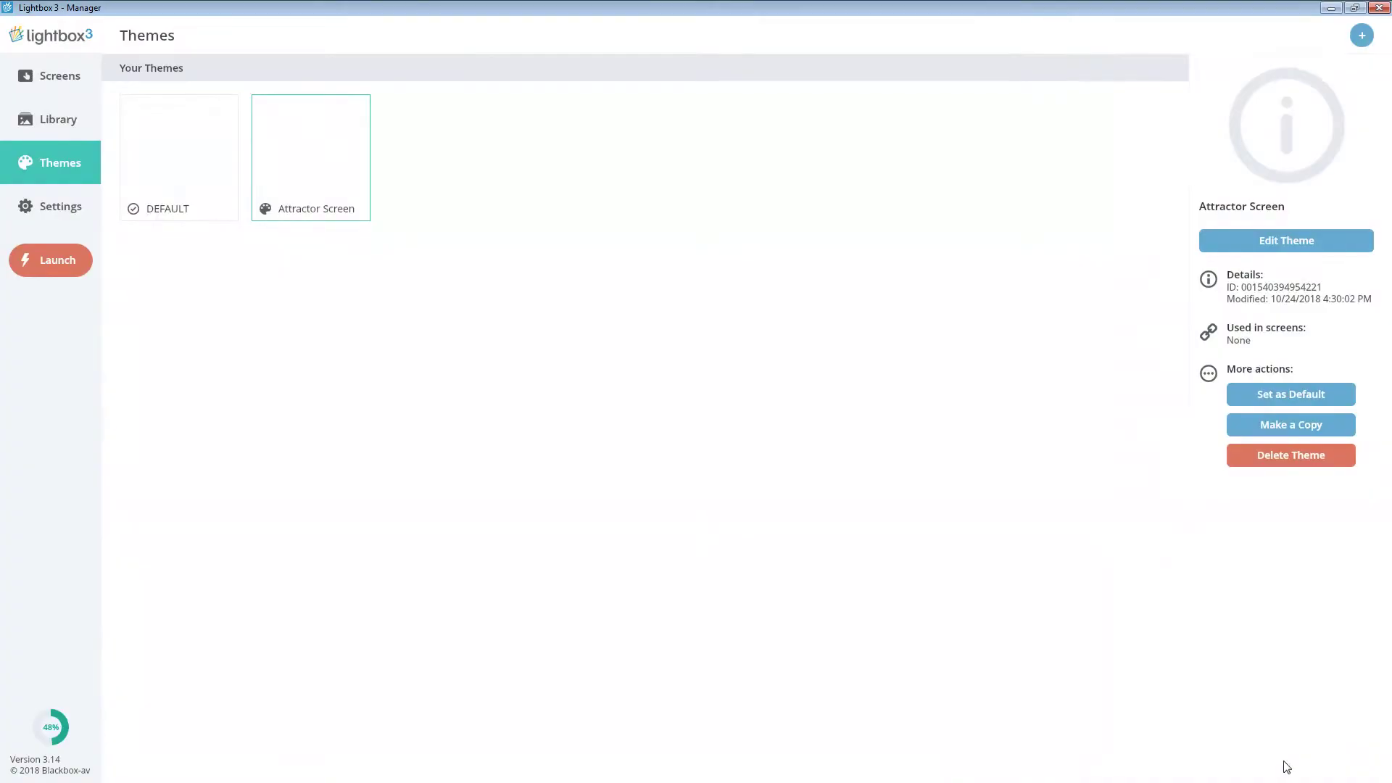
Apply the Attractor Screen theme to the Attractor screen
left_click(75, 85)
double_click(169, 172)
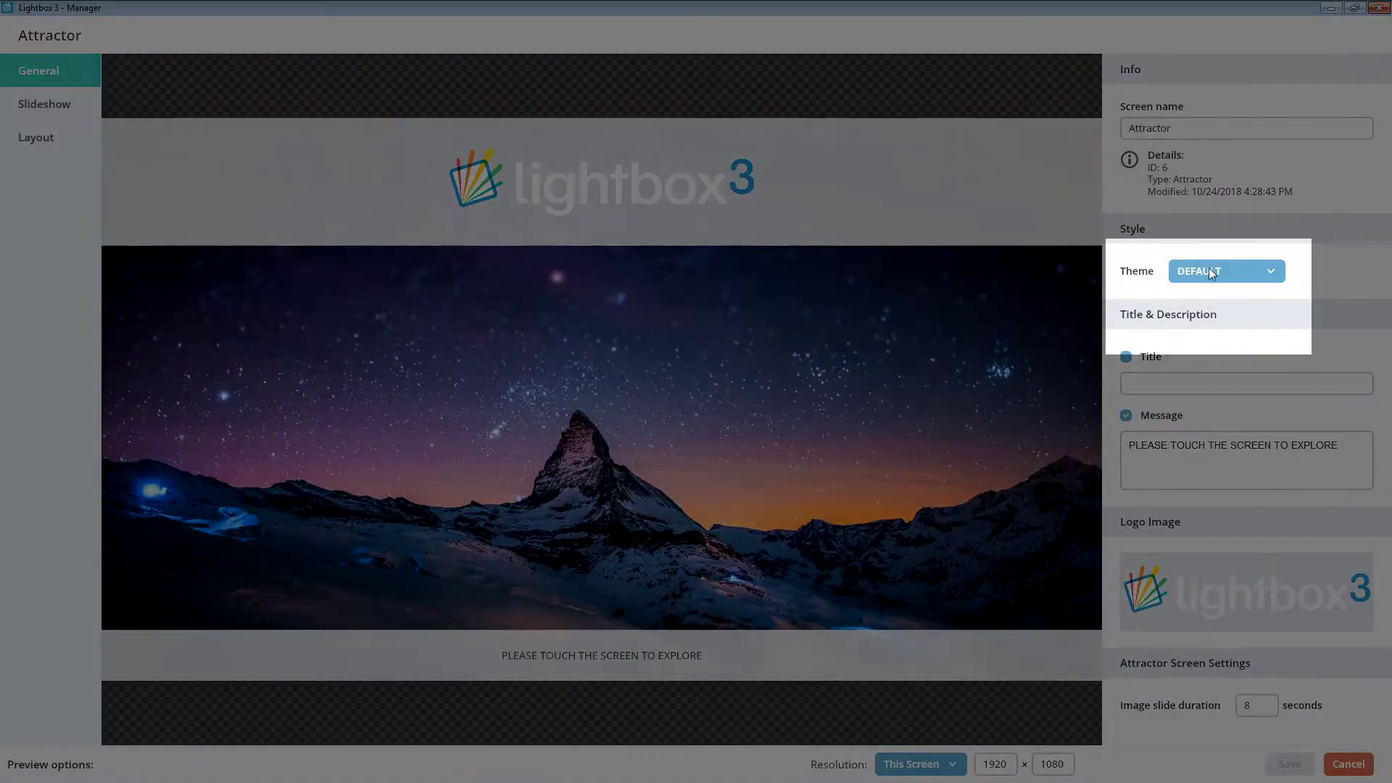
left_click(1208, 271)
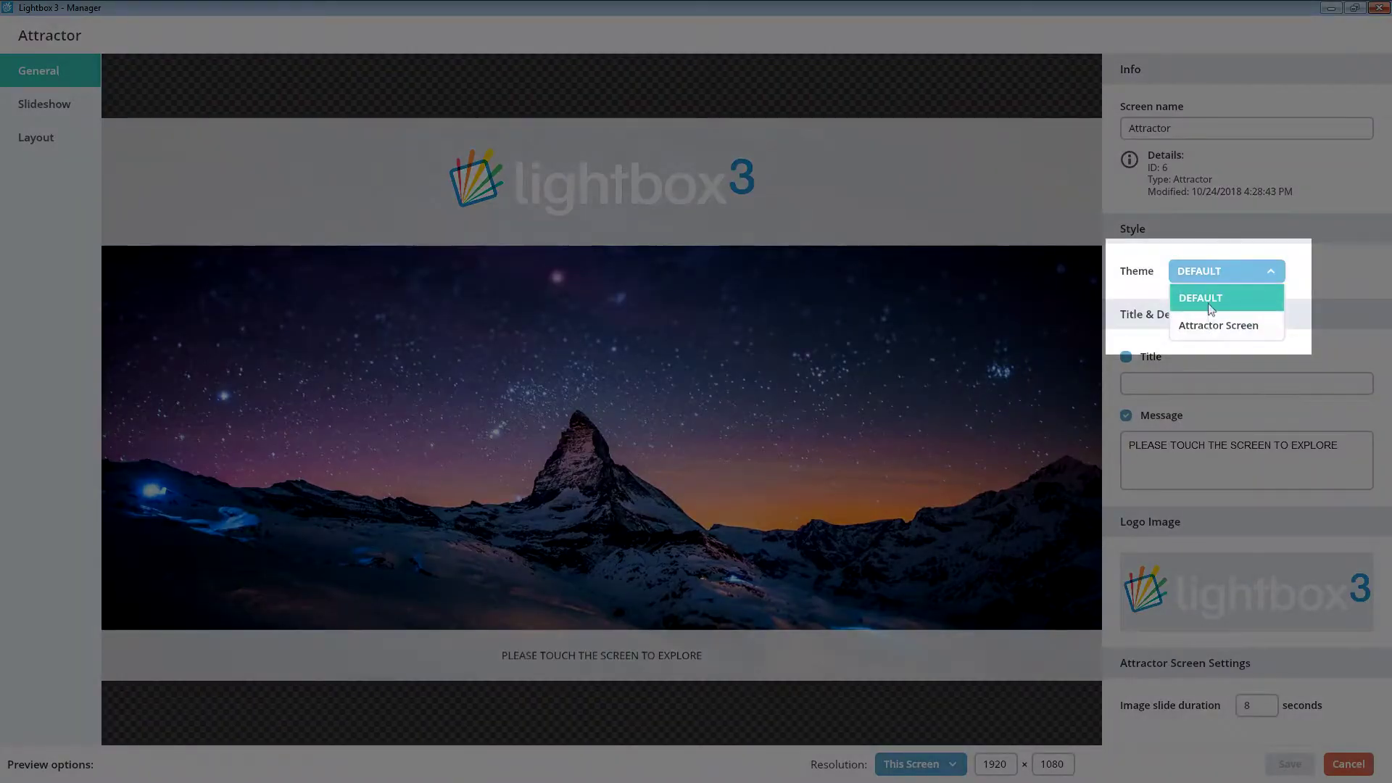
left_click(1206, 324)
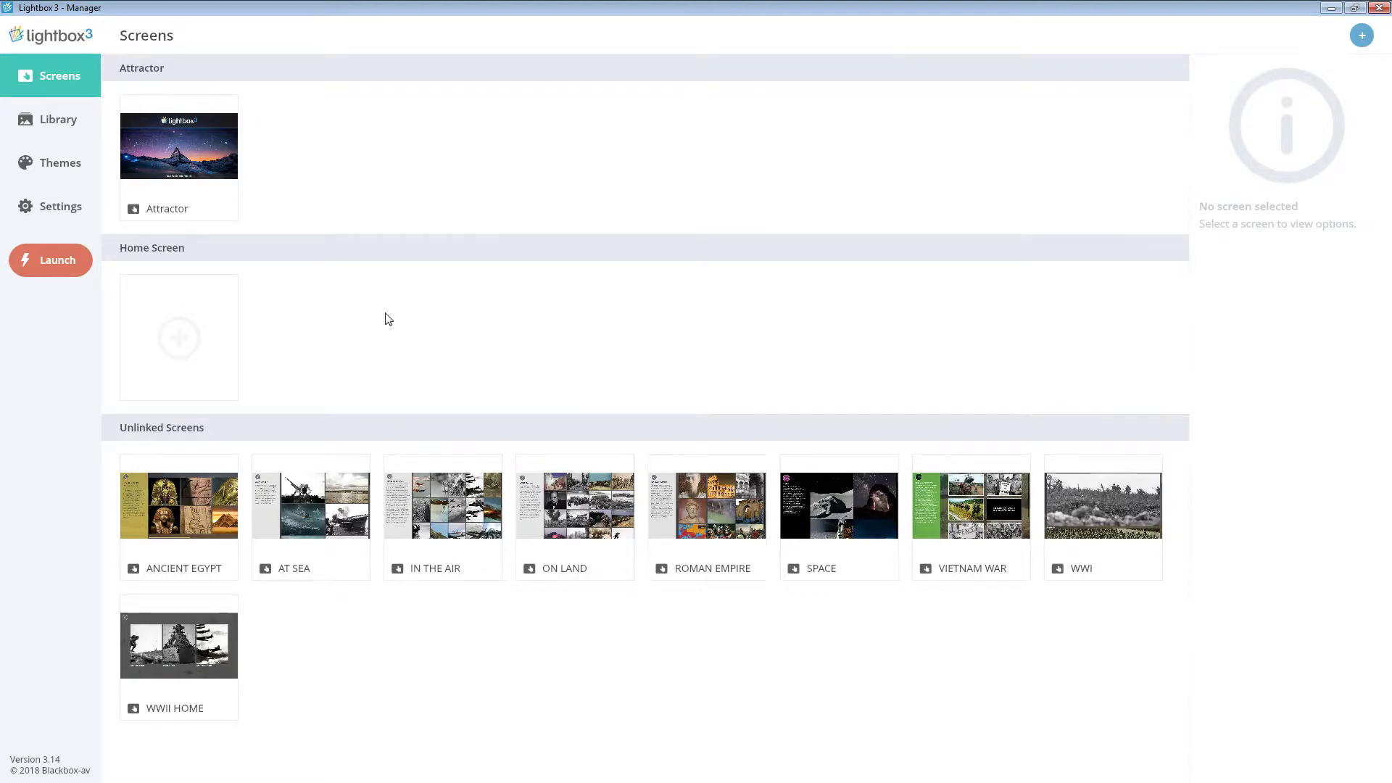
Set the SPACE collection as the home screen and save it
double_click(834, 507)
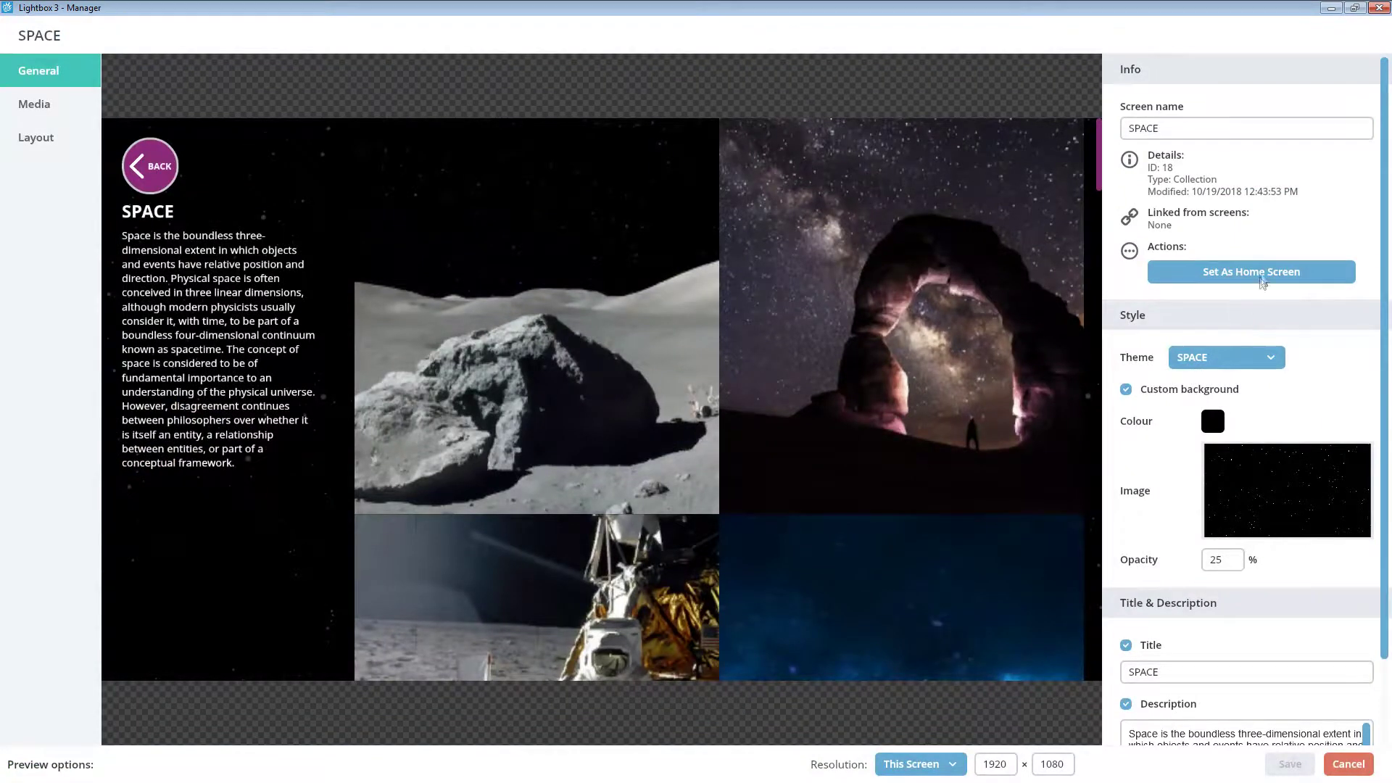
left_click(1264, 278)
left_click(1290, 763)
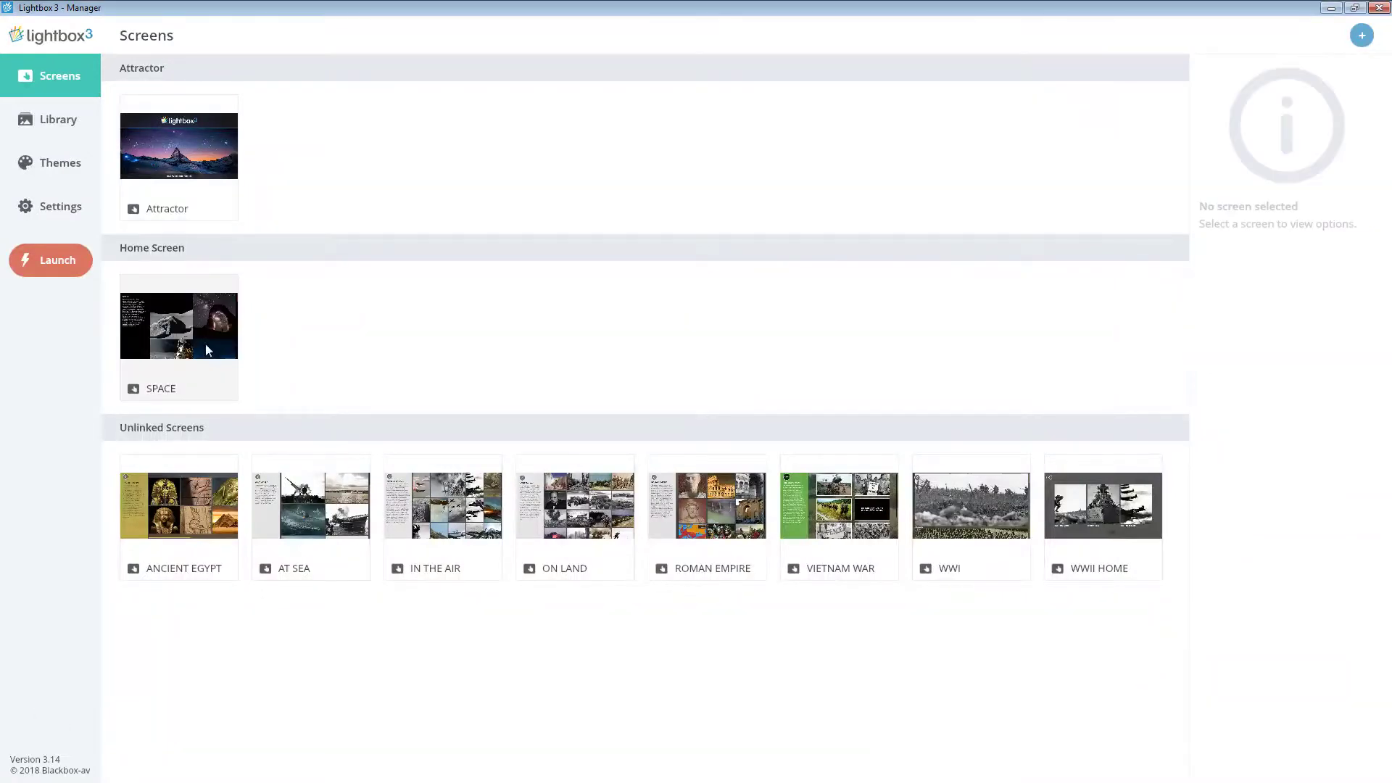
Unset SPACE as the home screen and return to the screens overview
double_click(208, 350)
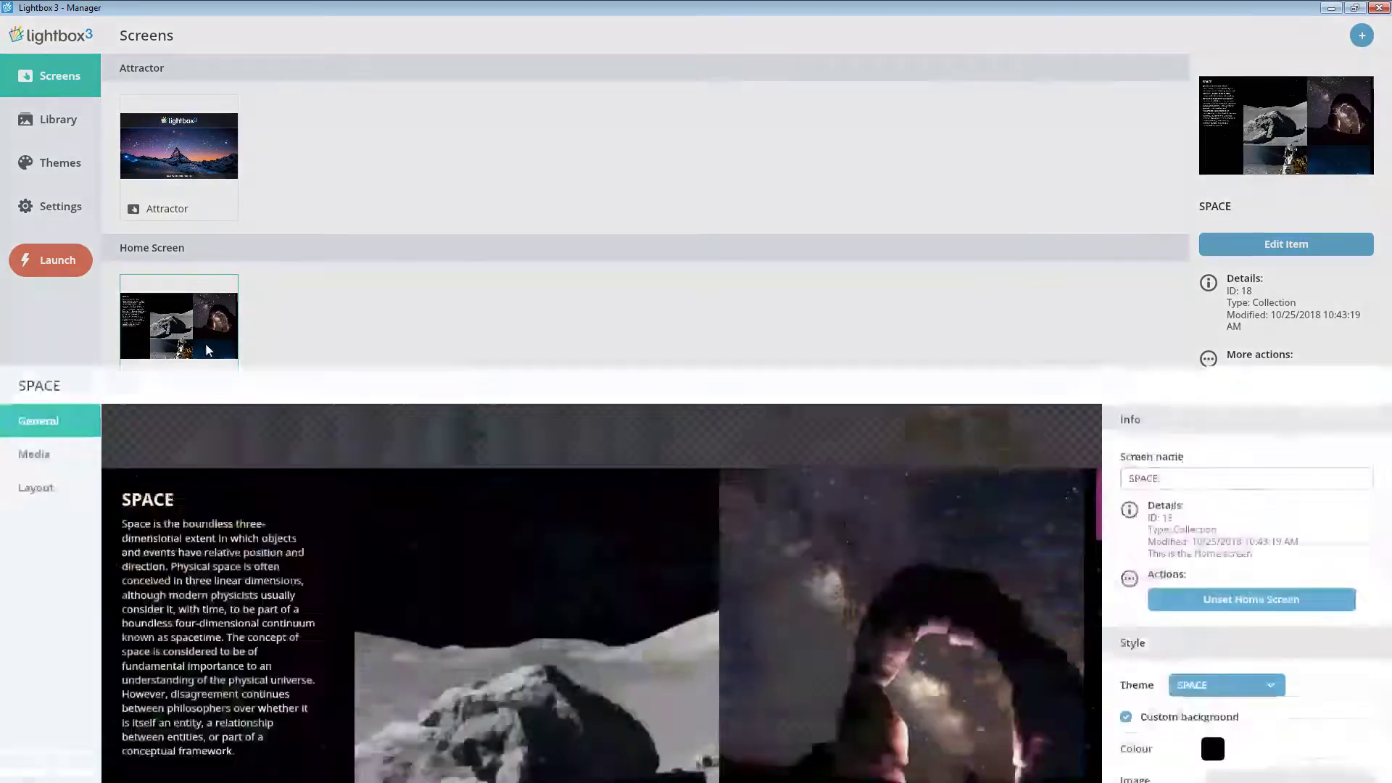
left_click(1252, 250)
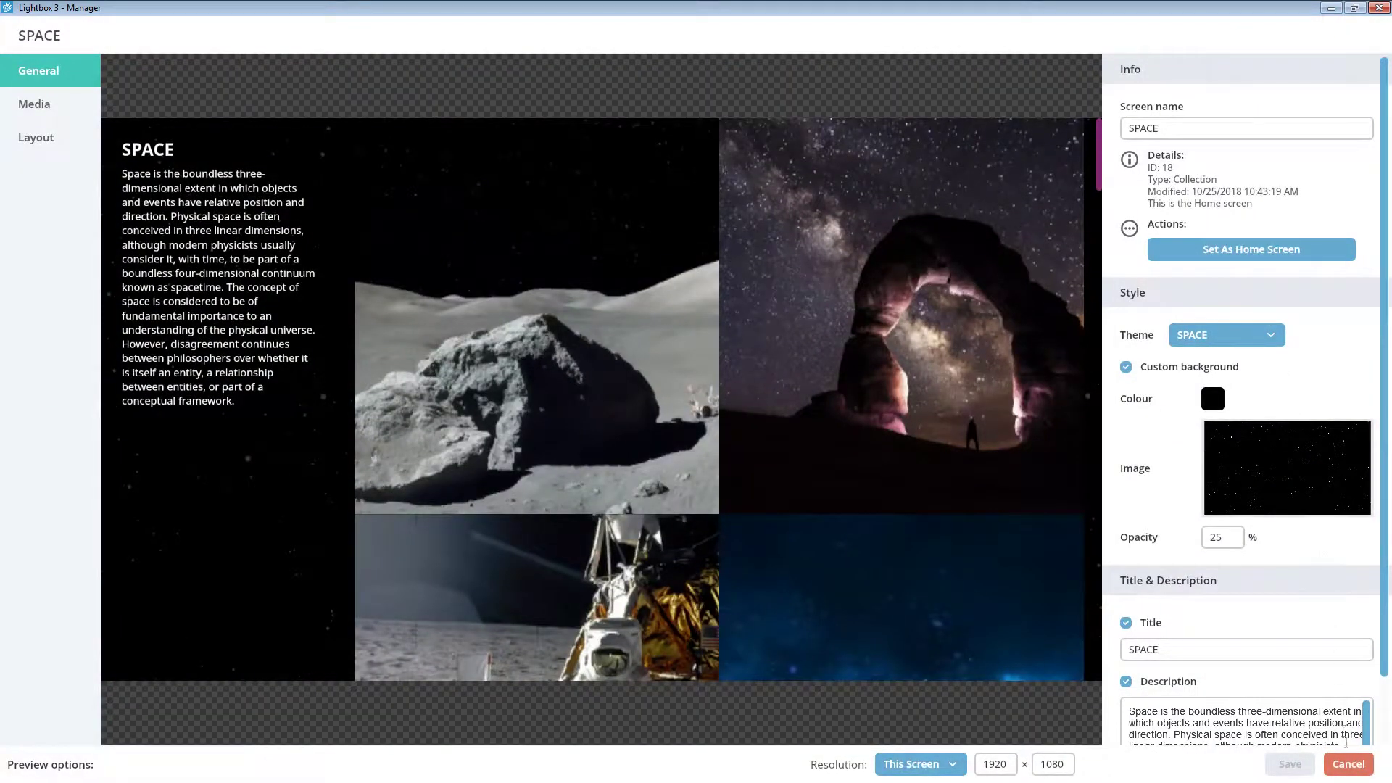
left_click(1349, 765)
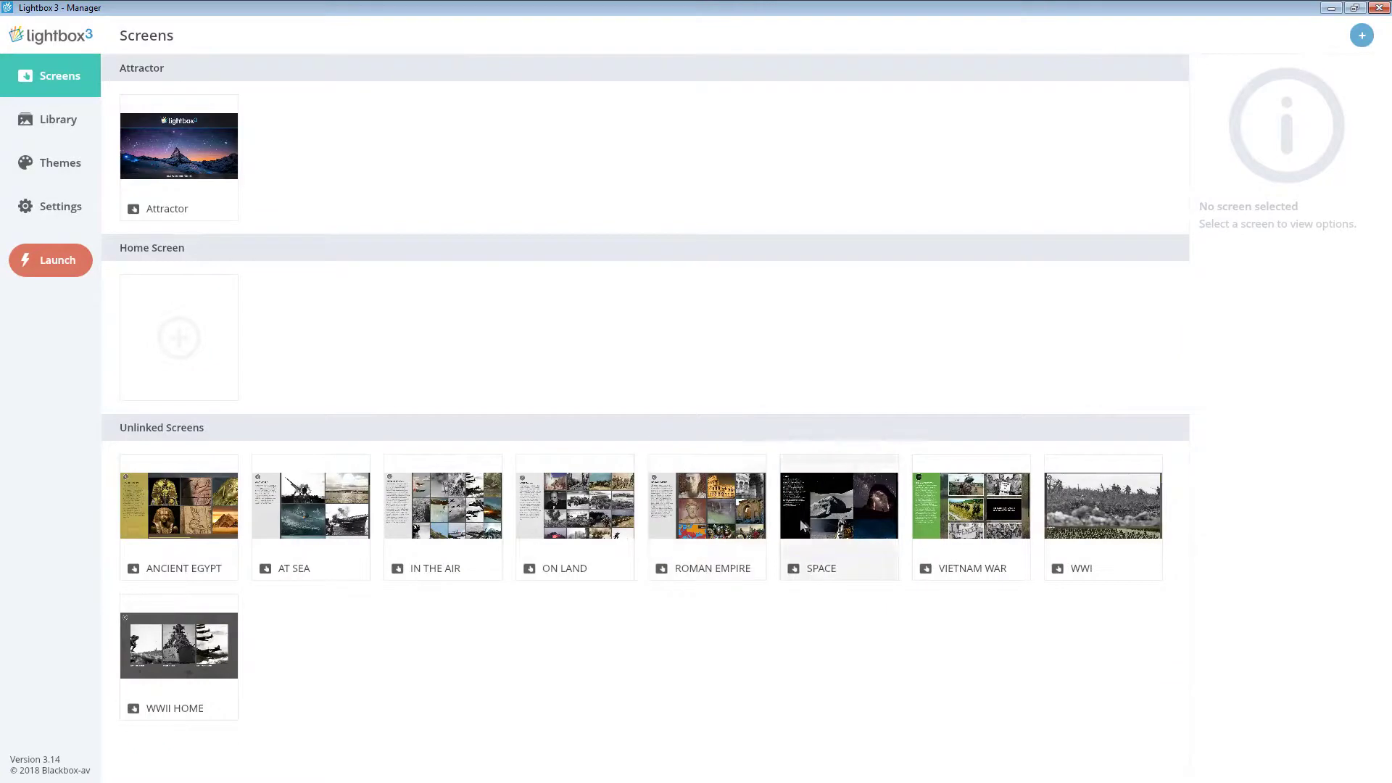
left_click(802, 526)
left_click(557, 392)
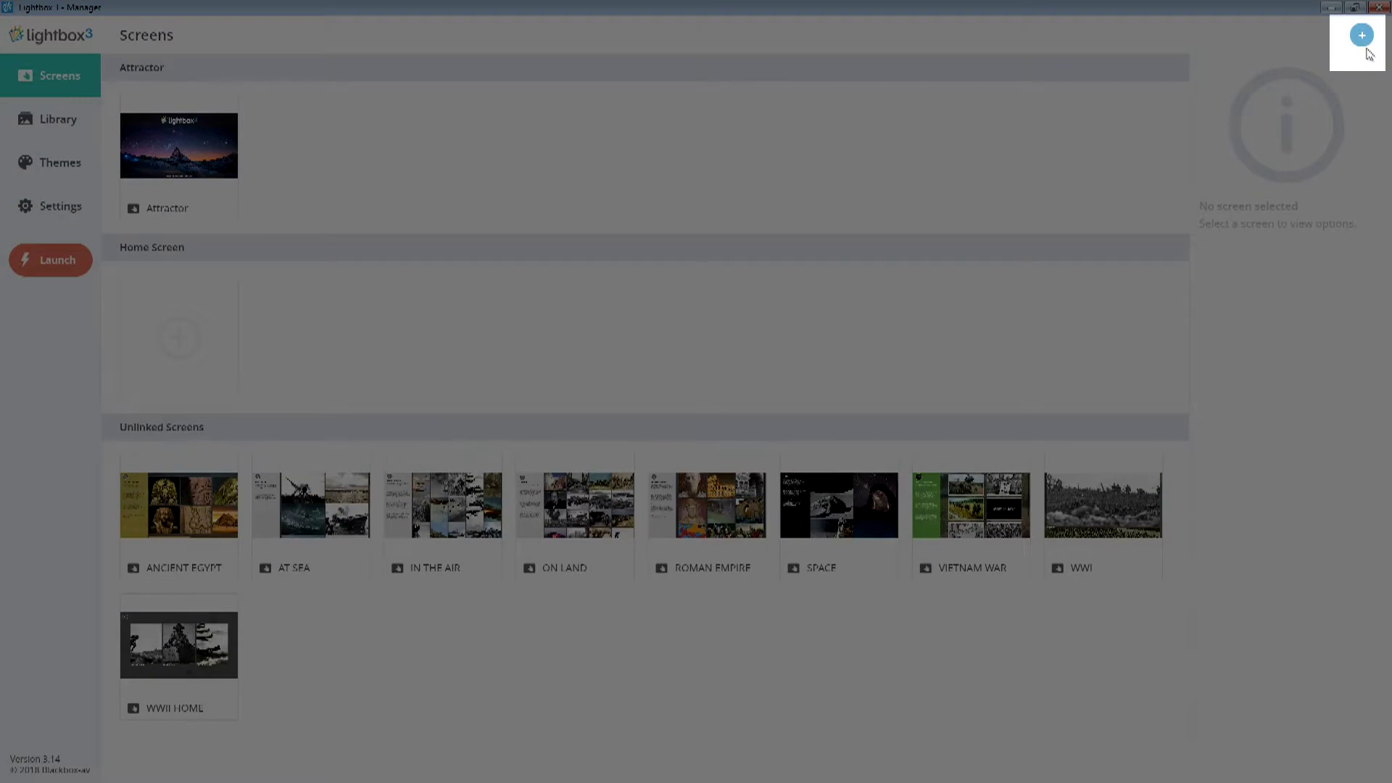
Create a new Menu screen named "Menu Screen" and set it as the home screen
left_click(1361, 35)
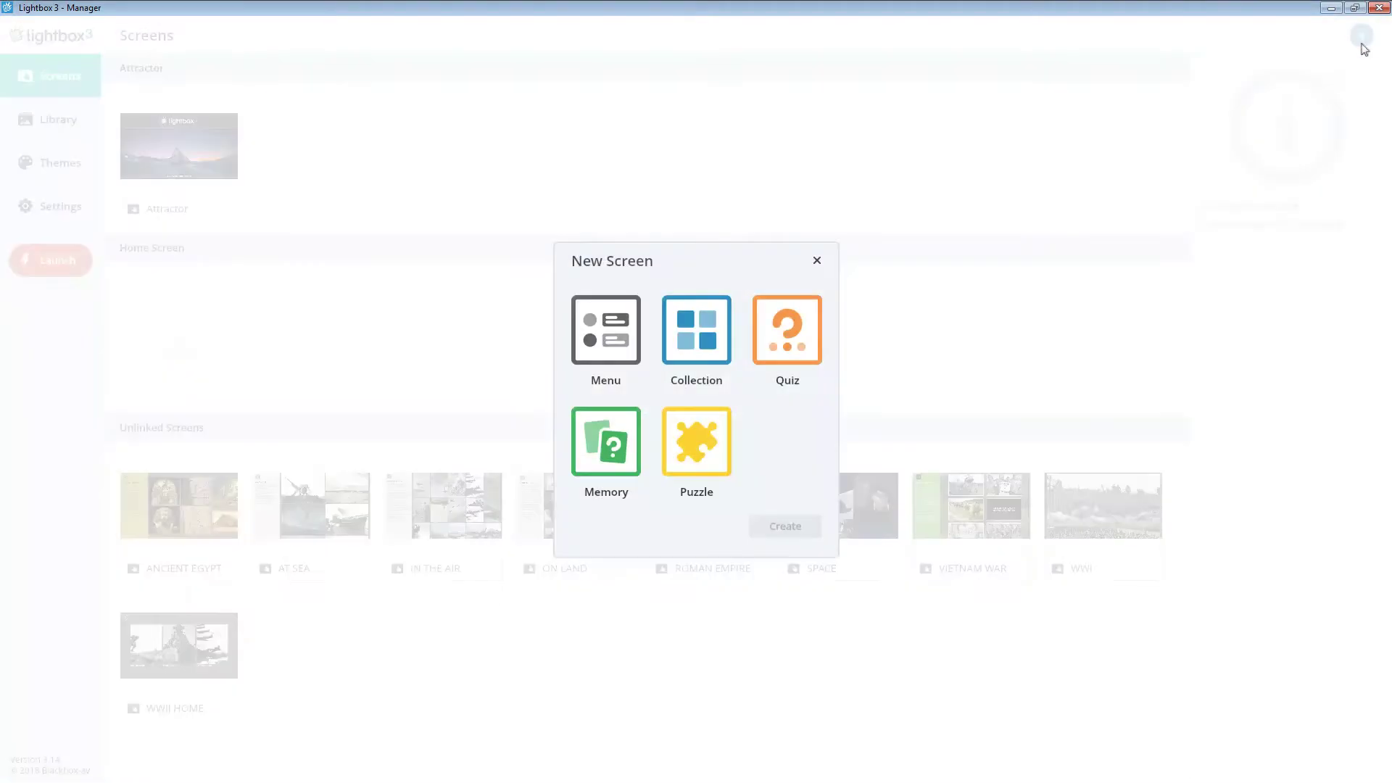
left_click(637, 319)
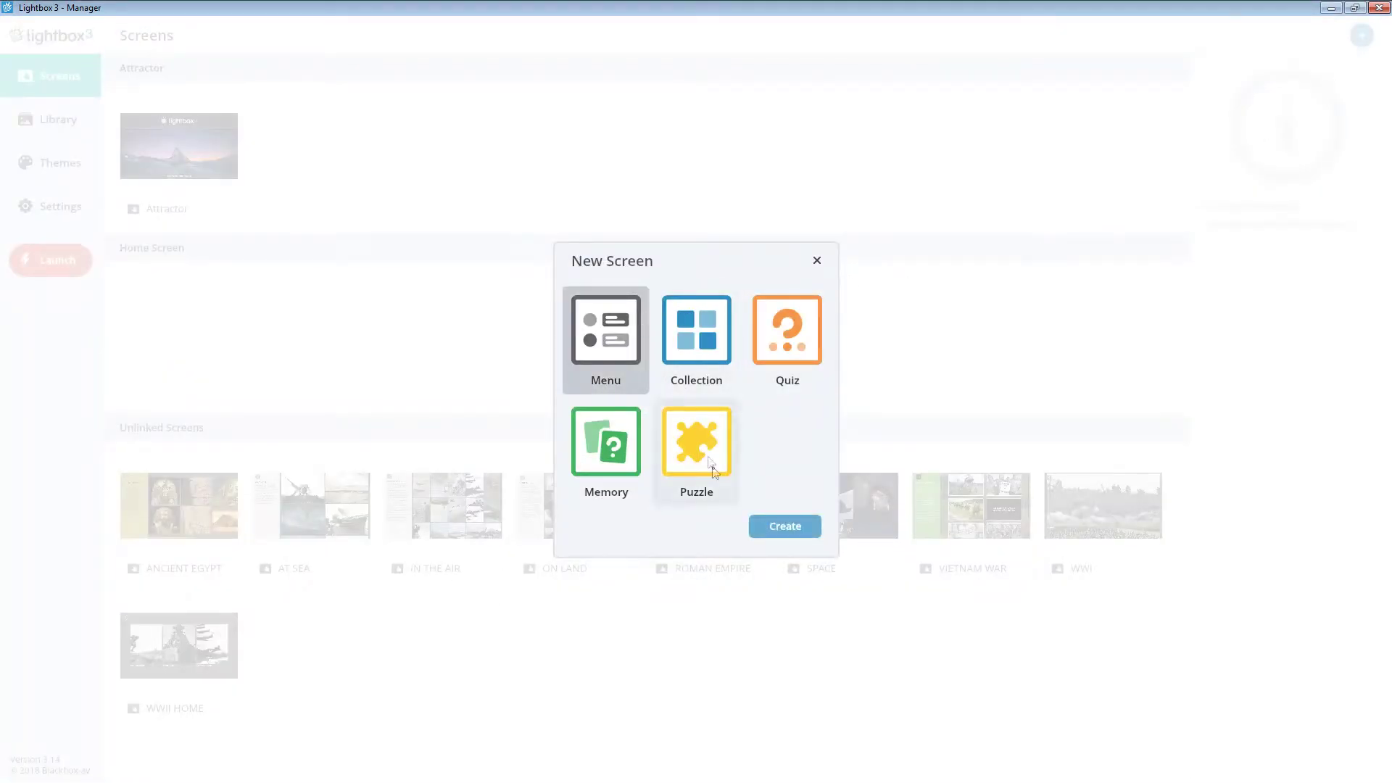
left_click(792, 529)
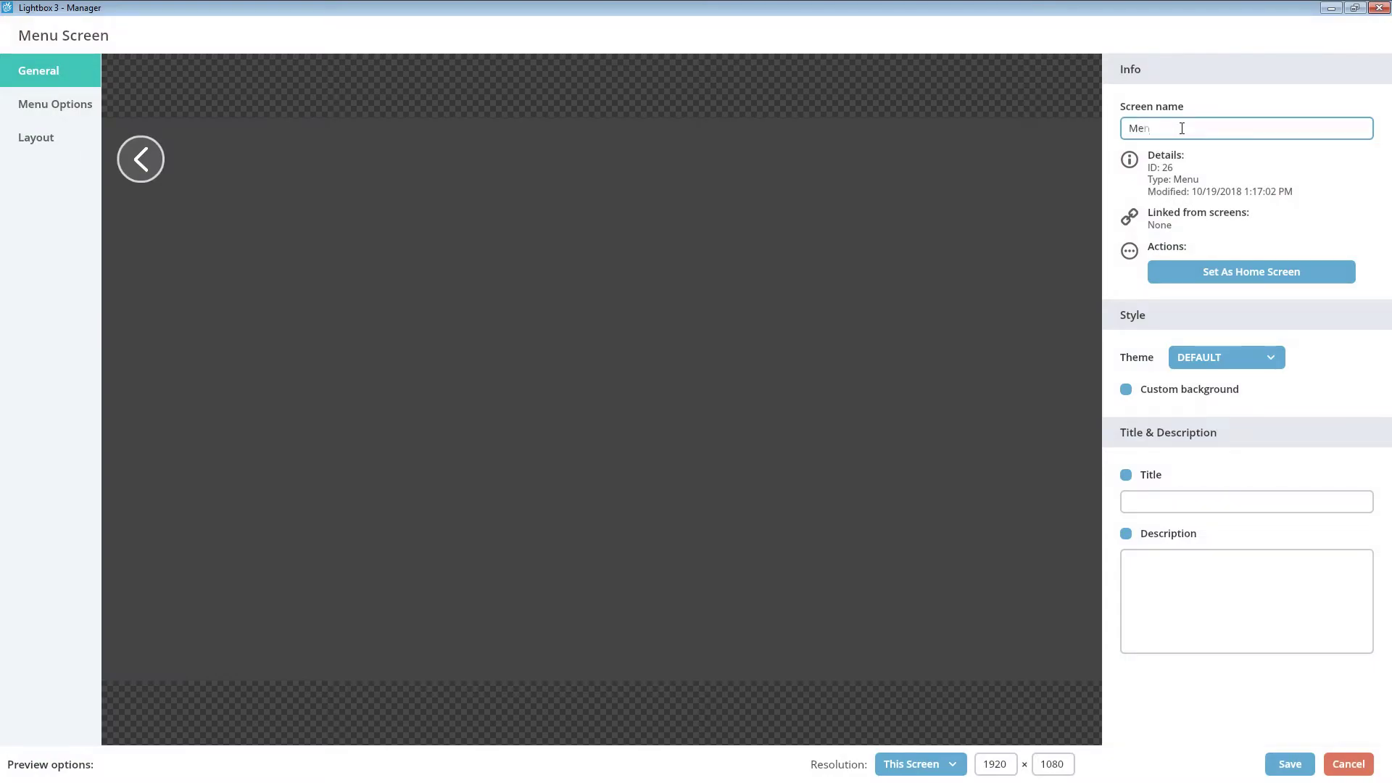
type("u Screen")
left_click(1237, 267)
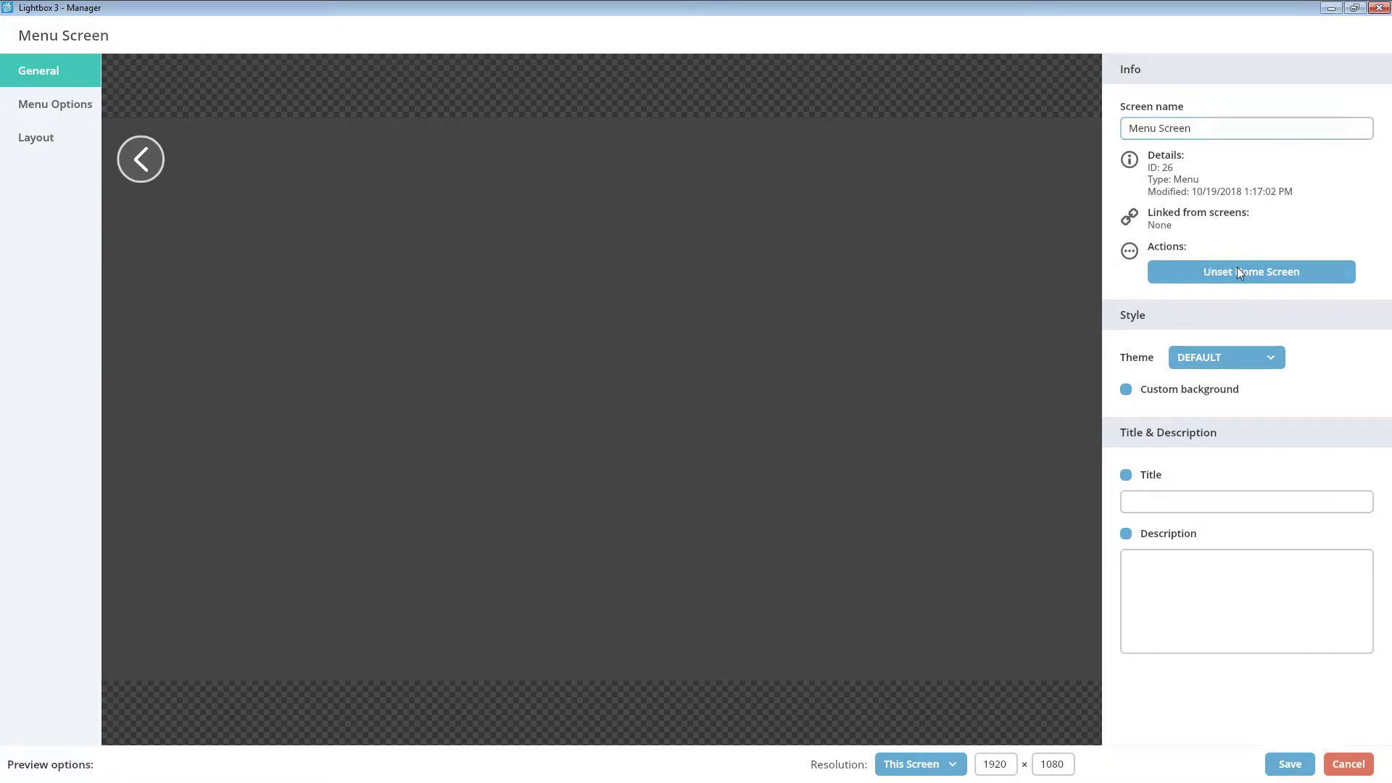
Give the menu screen a custom background using the Menu Background image at 70 % opacity
left_click(1237, 384)
left_click(1224, 451)
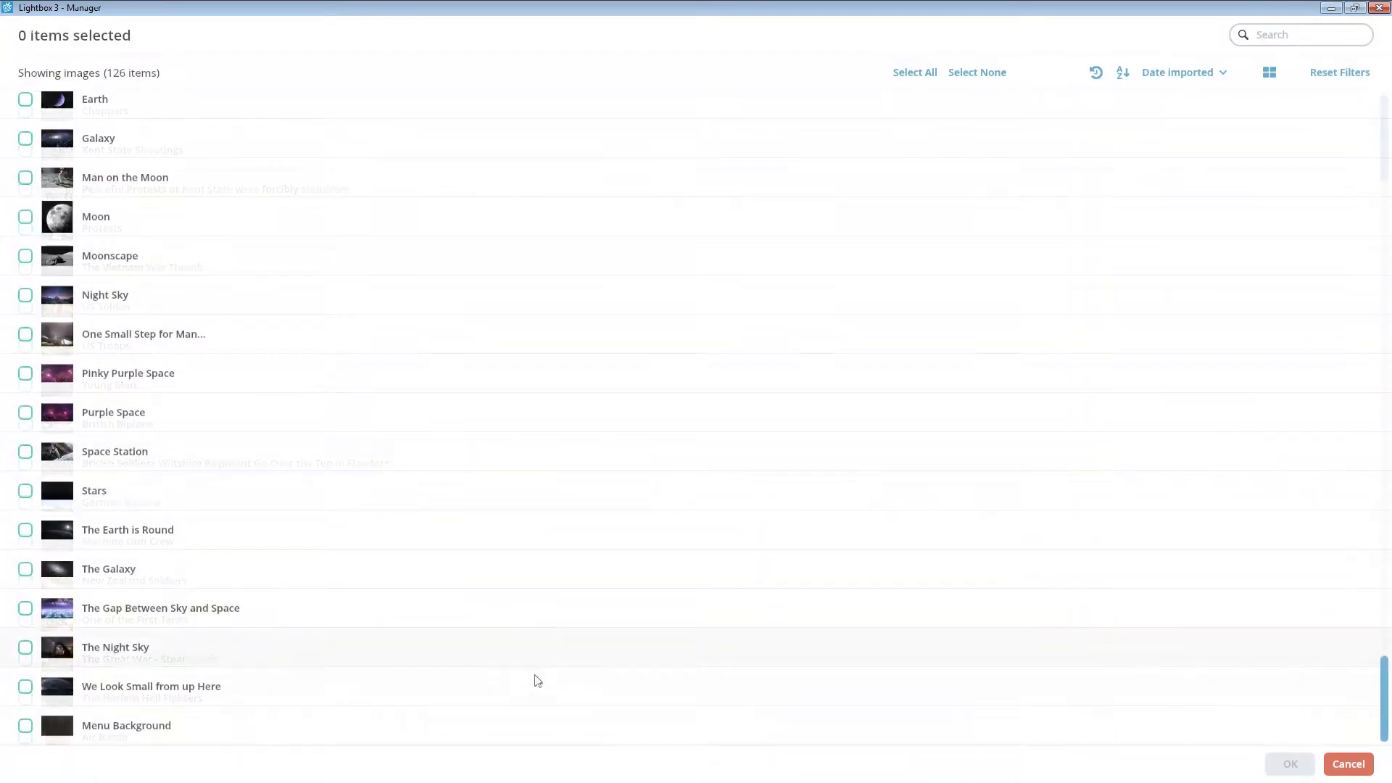
left_click(526, 723)
left_click(1292, 765)
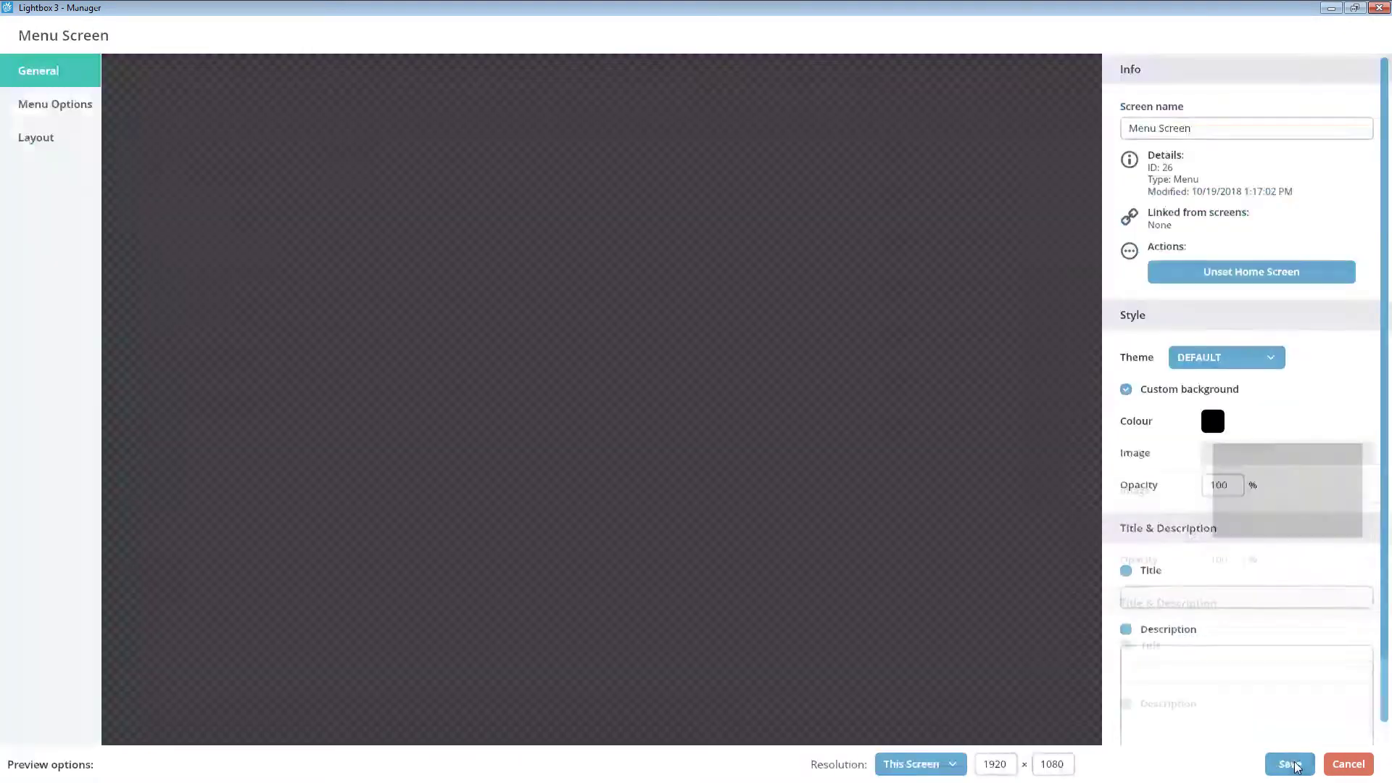
left_click(1240, 560)
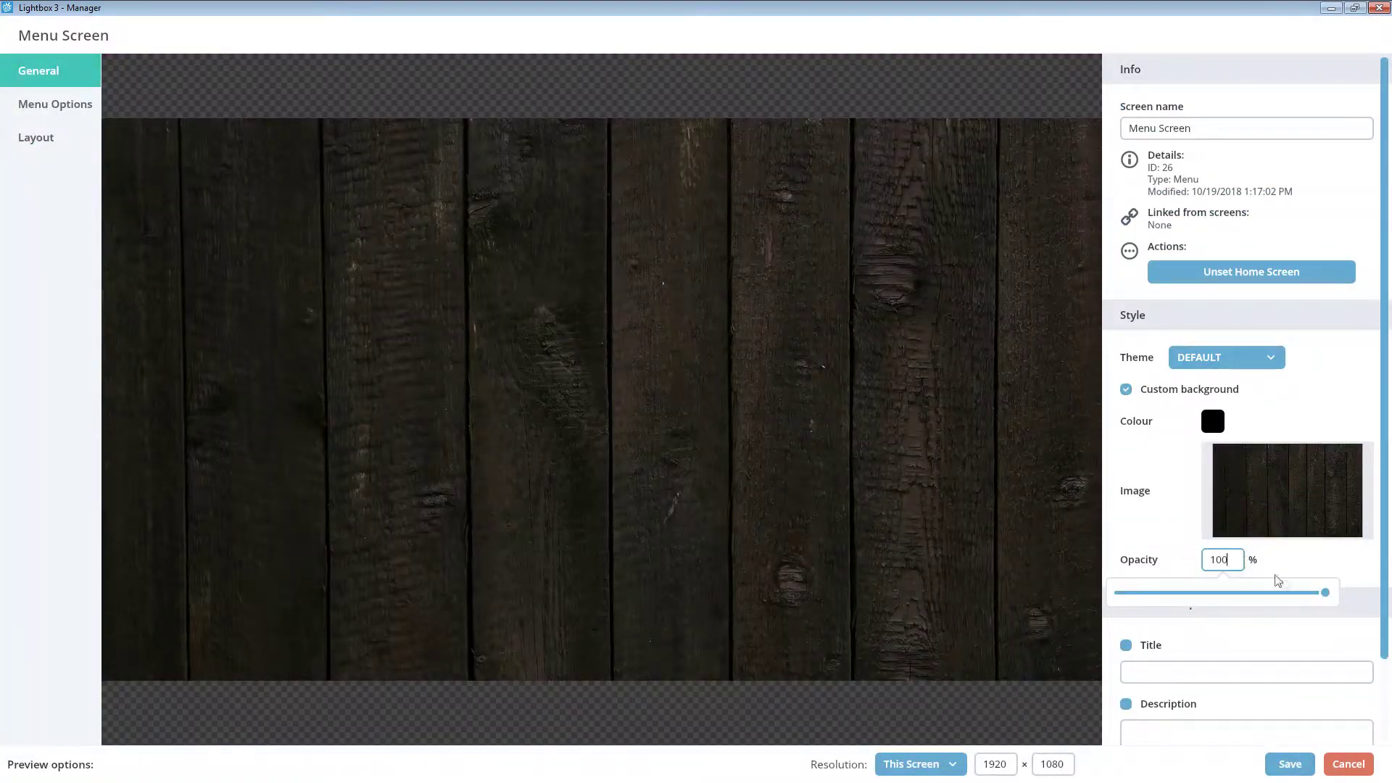
left_click_drag(1326, 591, 1267, 591)
Add the title "Welcome!" and the description "Select a subject to browse our archives and learn more" to the menu screen
scroll(1269, 634, "down", 1)
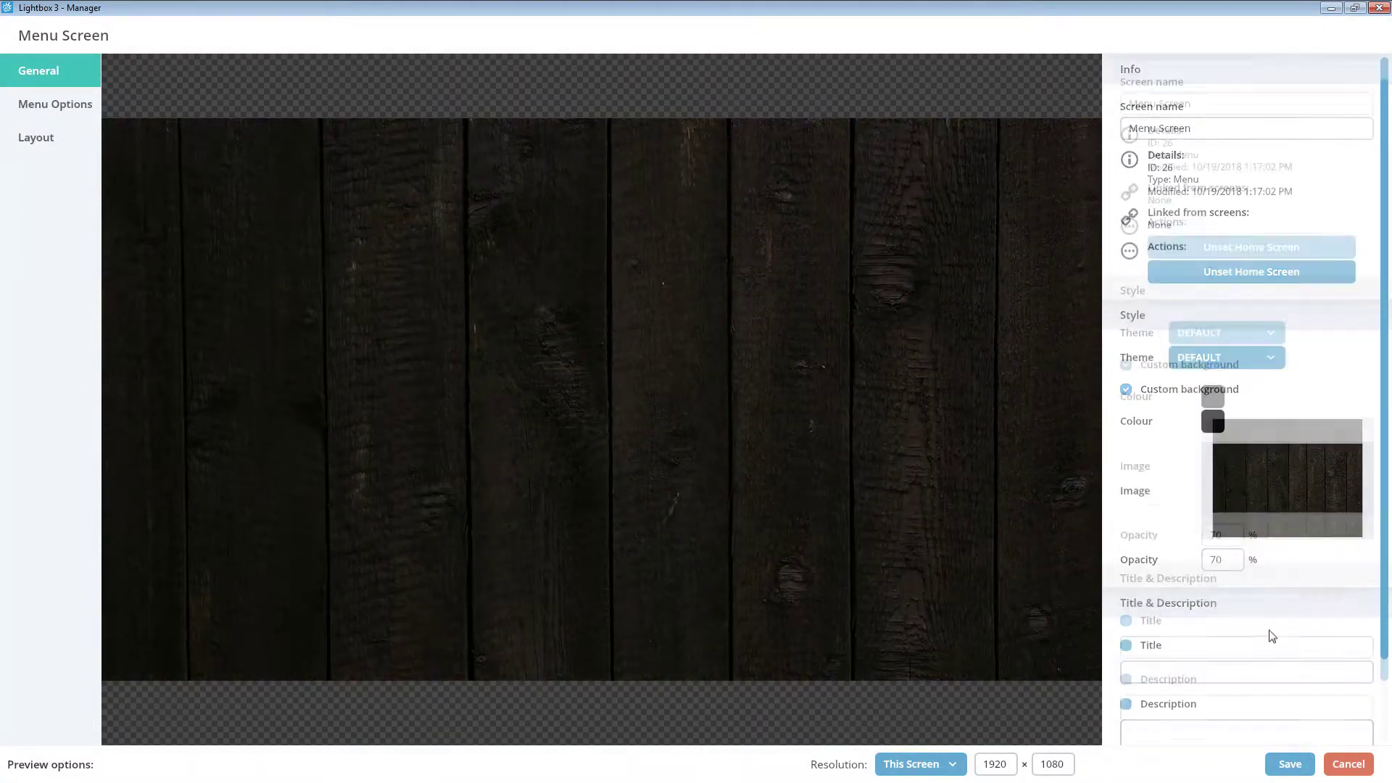
left_click(1279, 589)
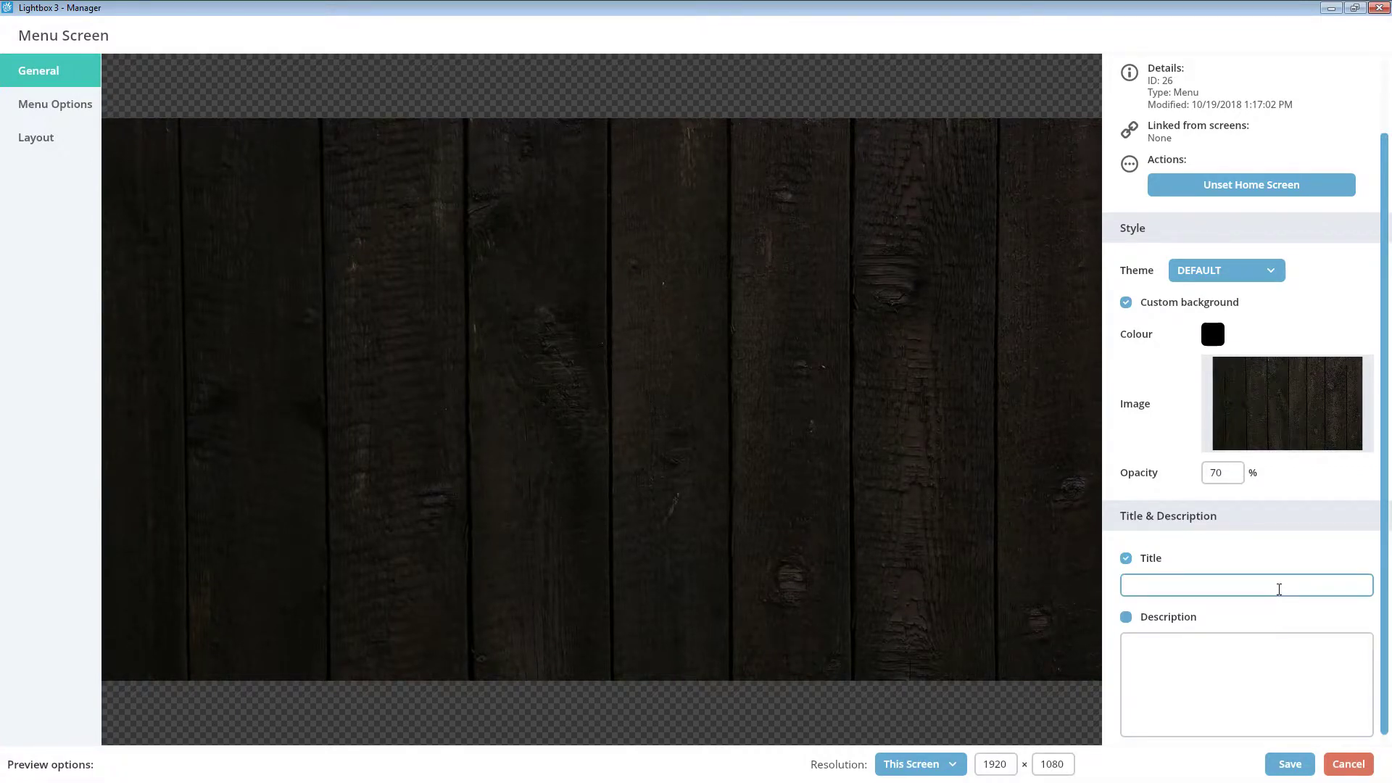
type("Welcome!")
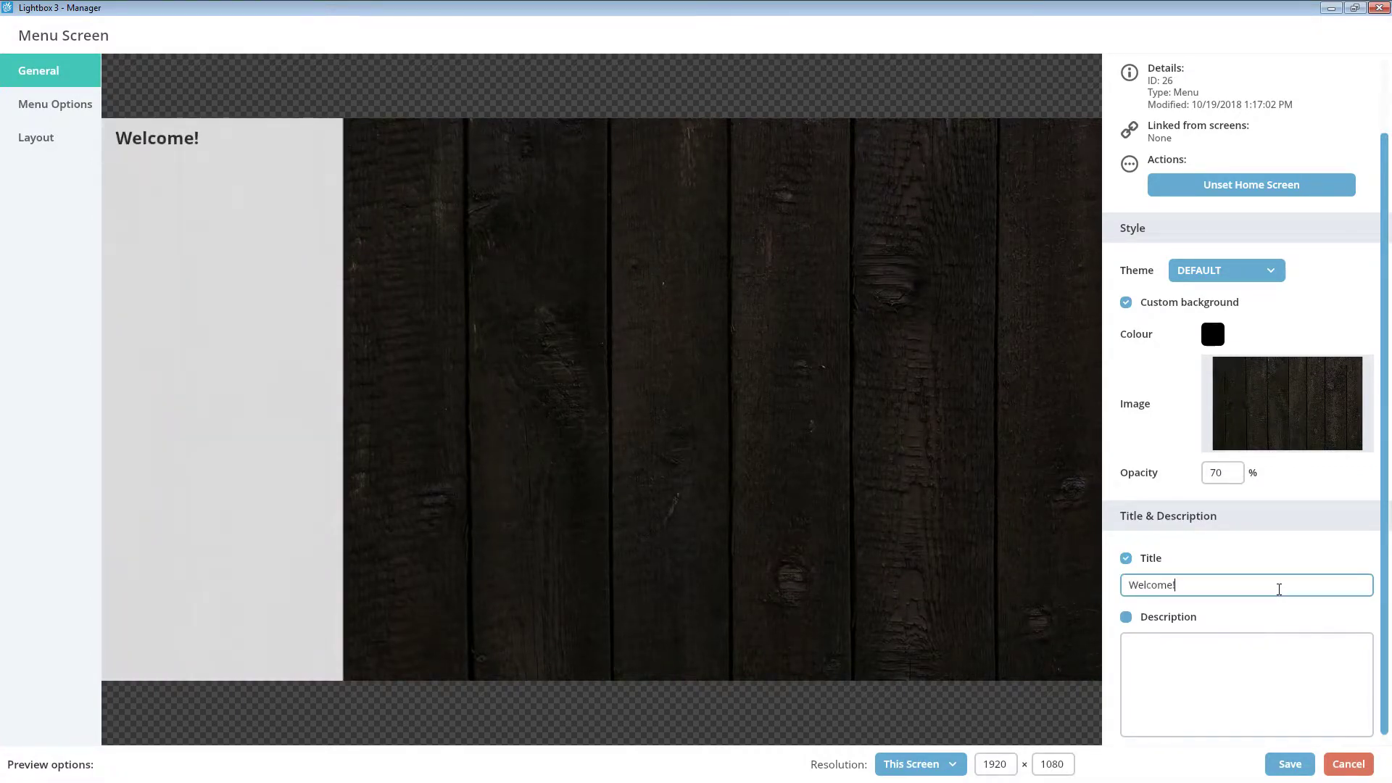
left_click(1188, 656)
type("Select a subject to browse our archives and learn more")
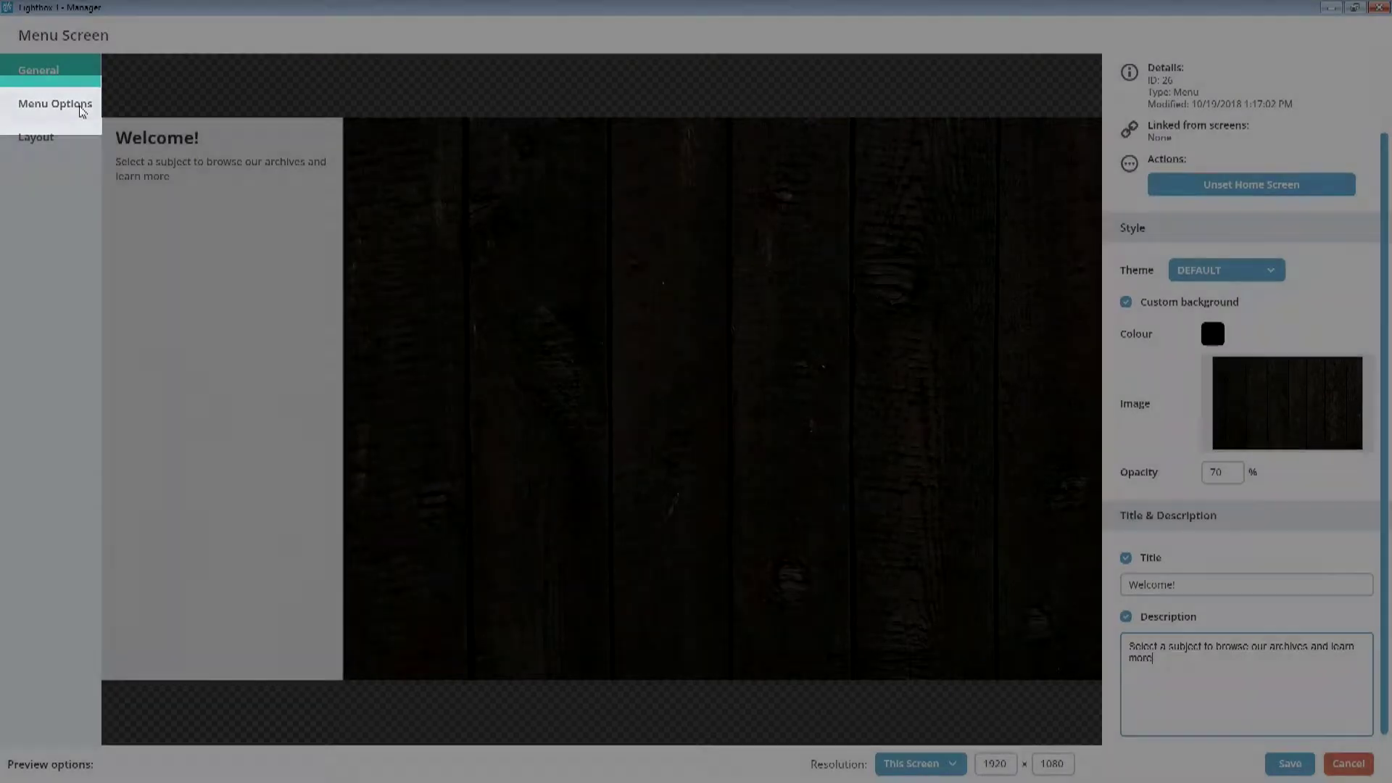
Add a menu option with the Go to Screen action targeting the SPACE screen
left_click(82, 108)
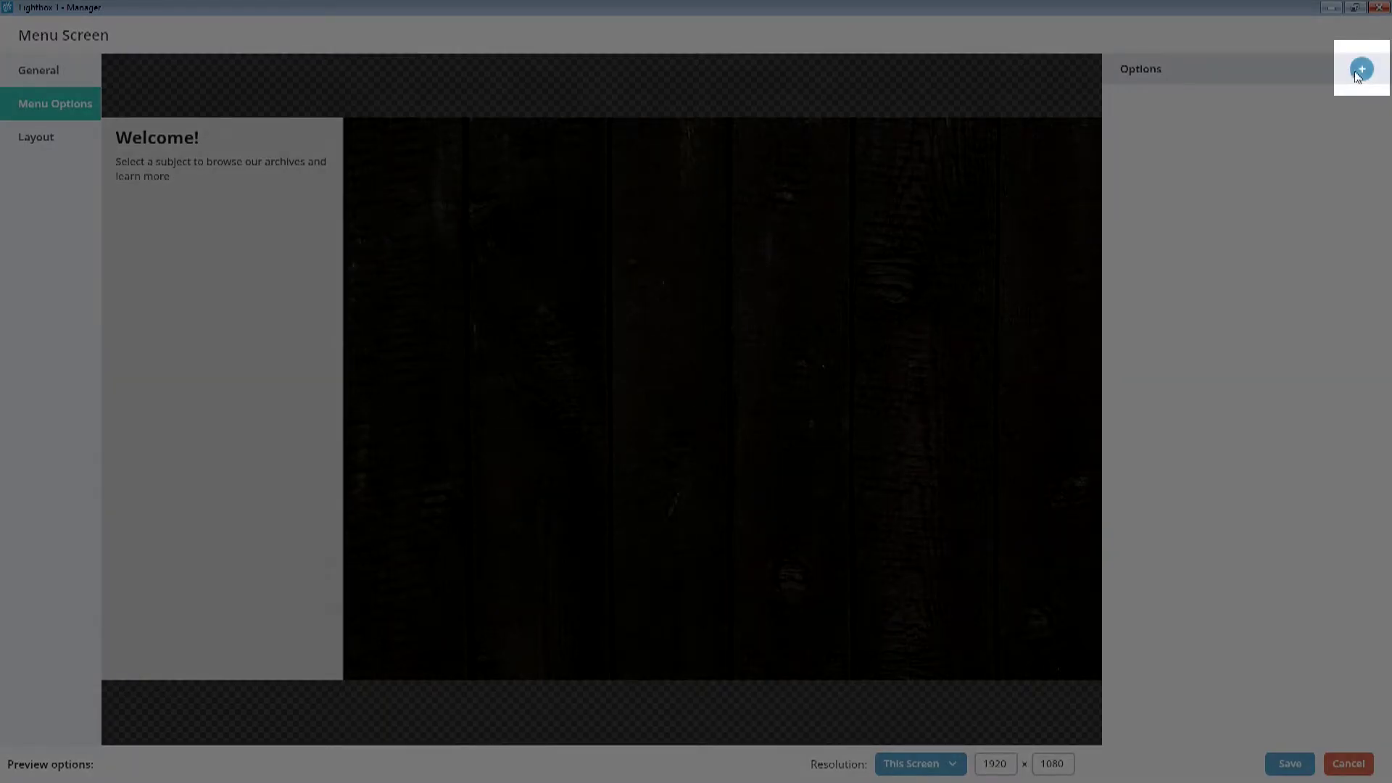
left_click(1361, 71)
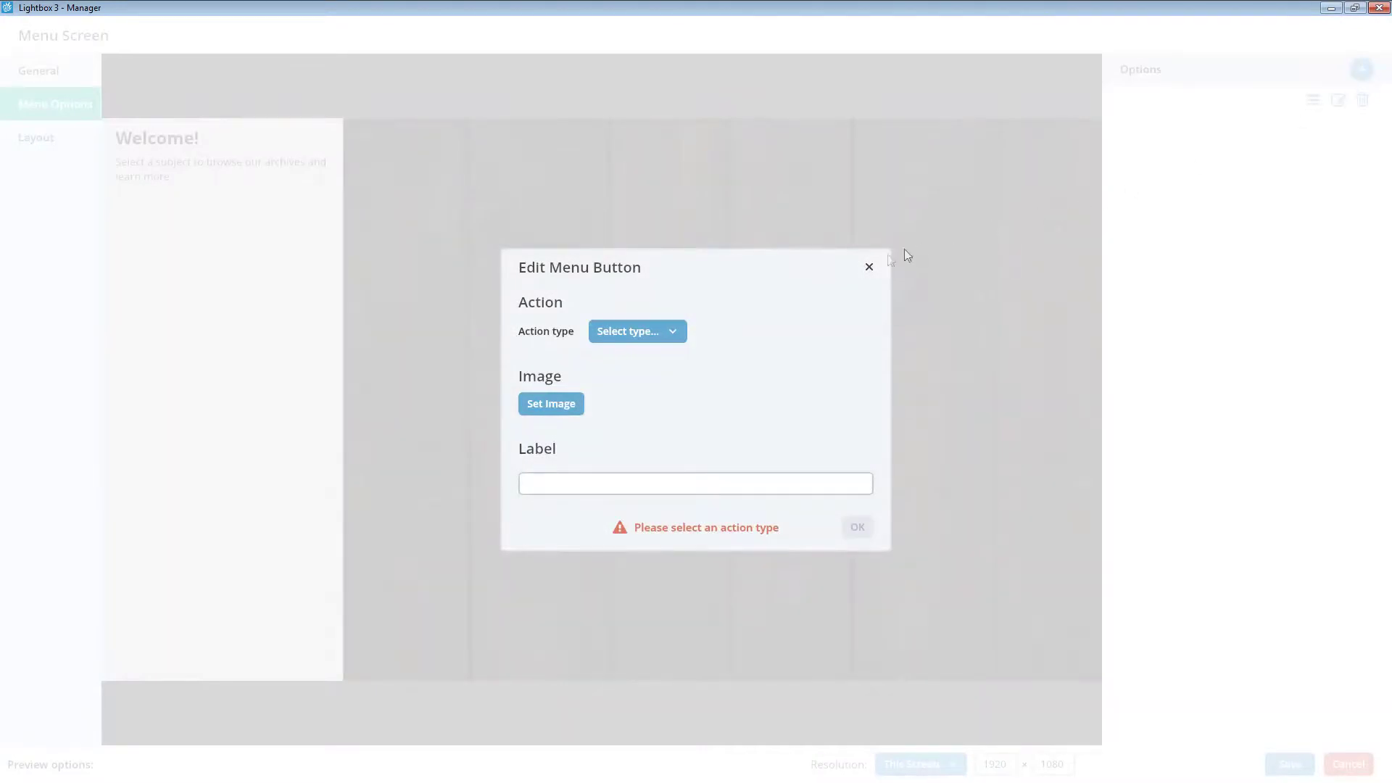
left_click(638, 331)
left_click(642, 359)
left_click(647, 355)
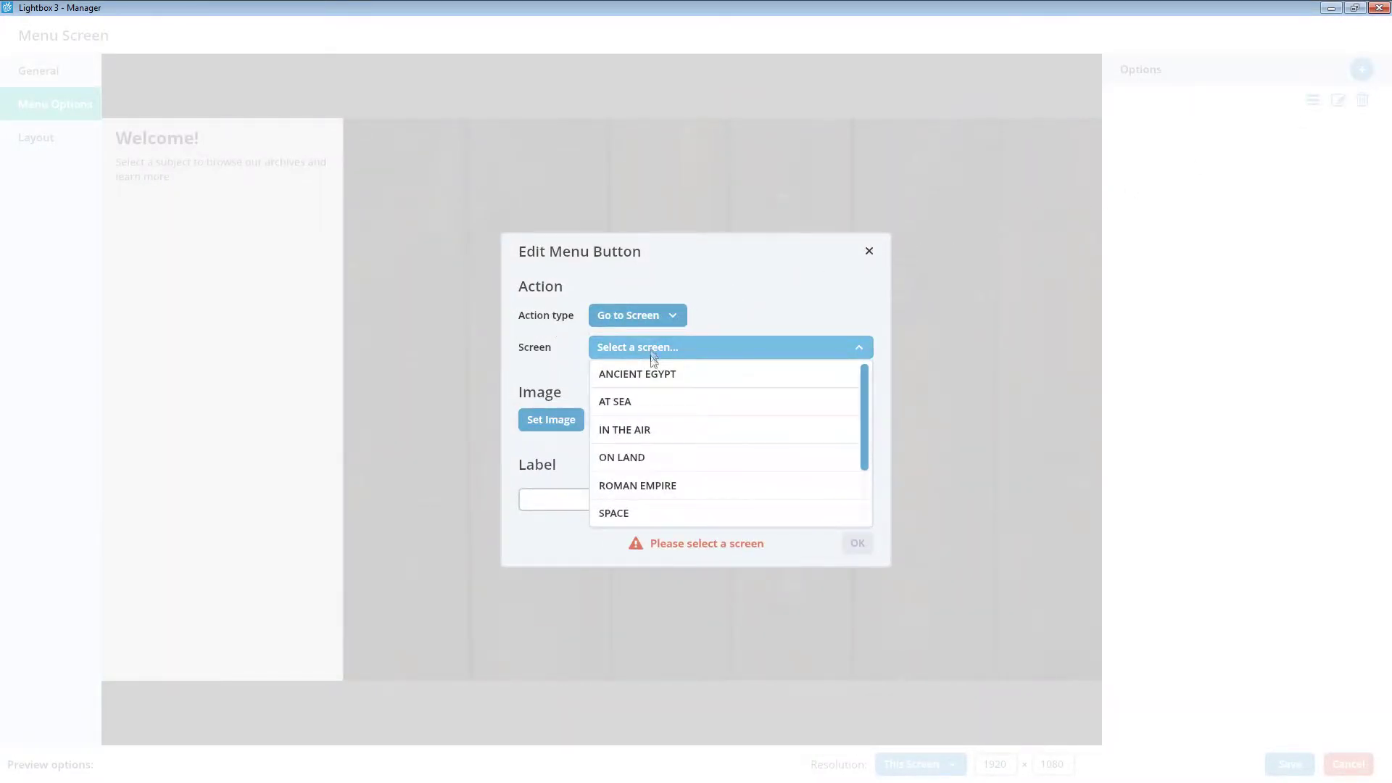
left_click(653, 515)
Give the menu button the Night Sky image and the label "SPACE", and confirm it
left_click(553, 422)
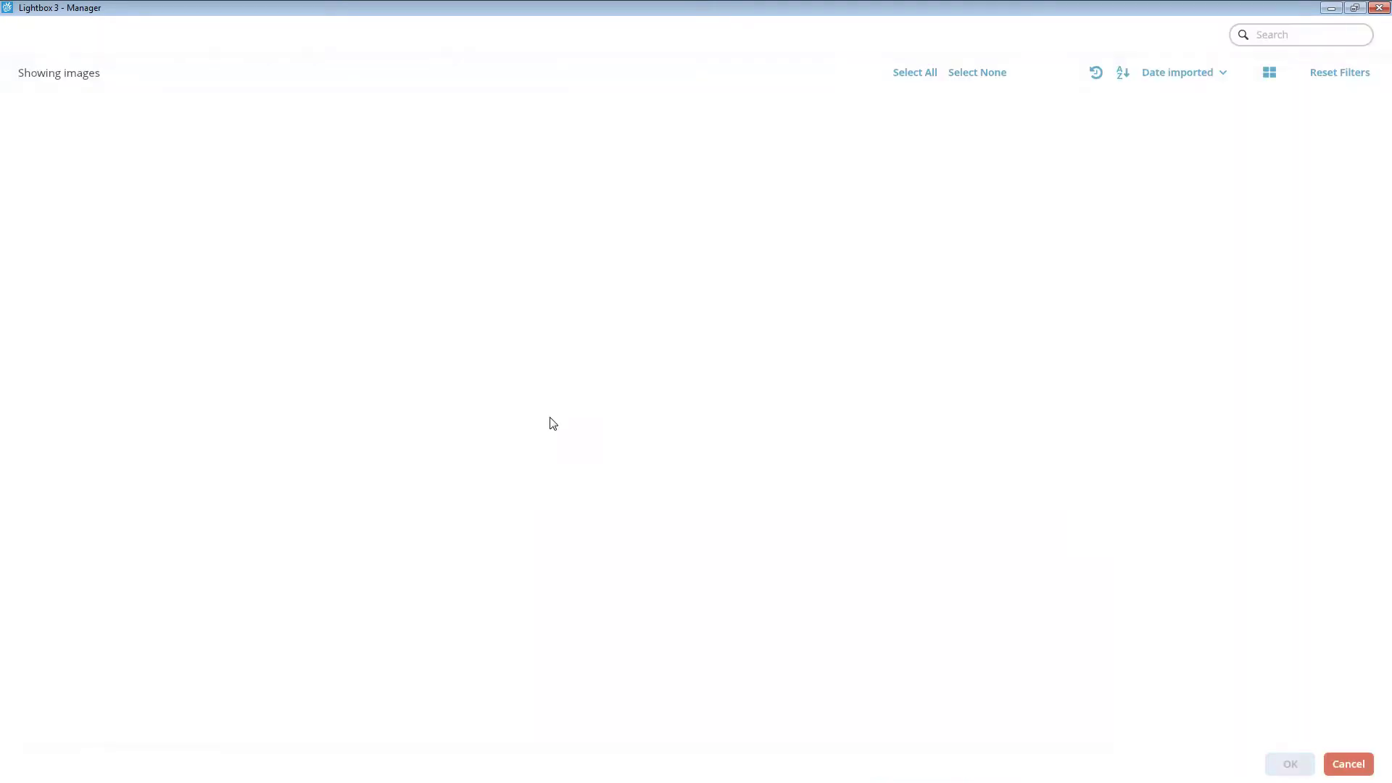
scroll(559, 508, "down", 15)
left_click(313, 591)
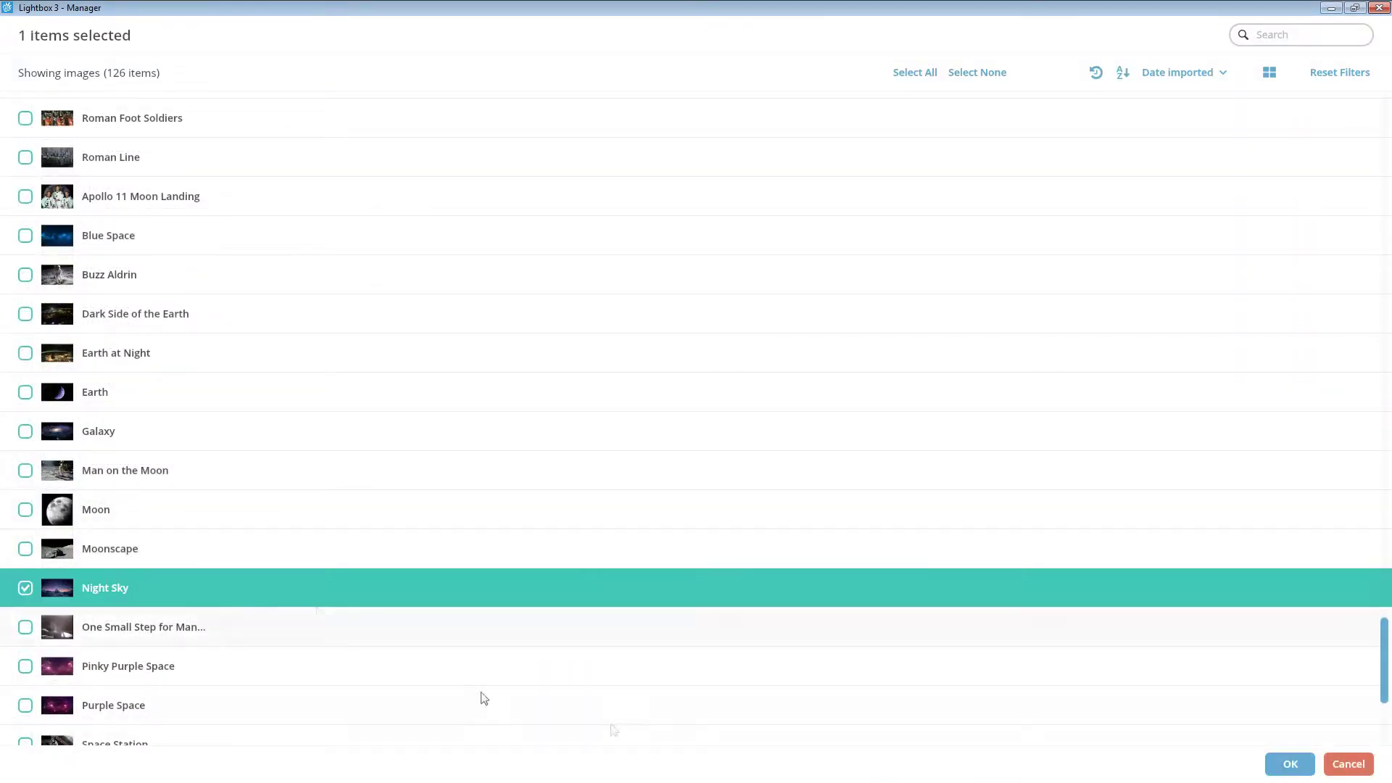
left_click(1290, 765)
left_click(717, 538)
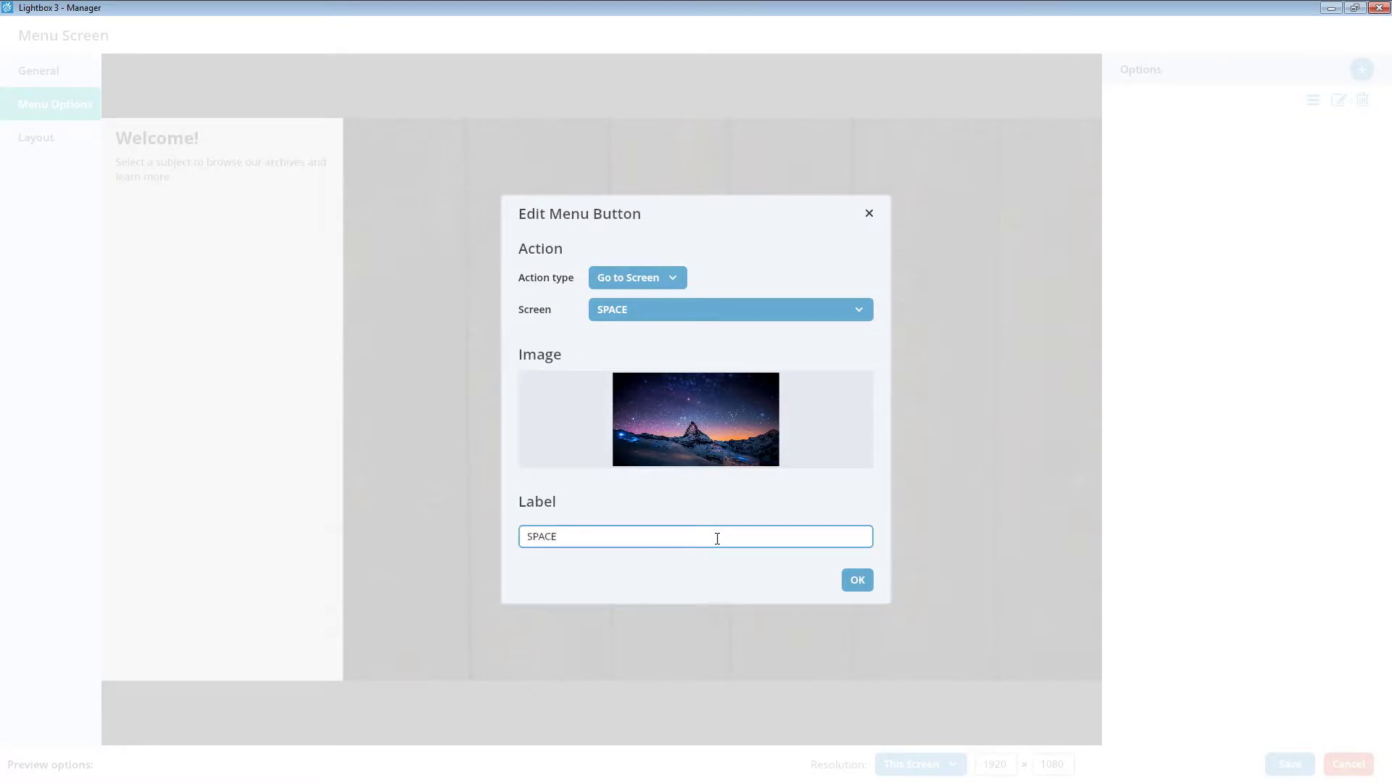
left_click(850, 580)
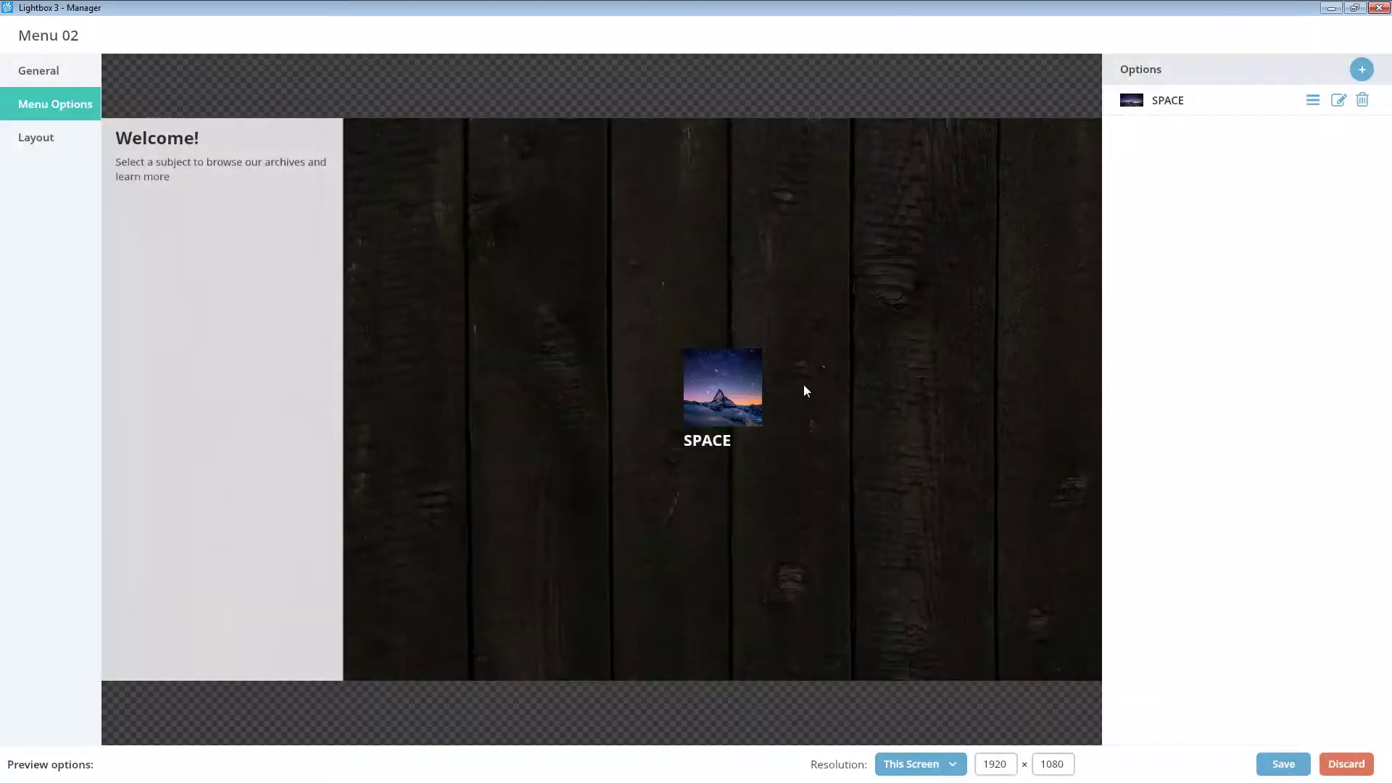
Add a second menu option with the Go to Screen action targeting the VIETNAM WAR screen
left_click(1361, 70)
left_click(622, 335)
left_click(625, 356)
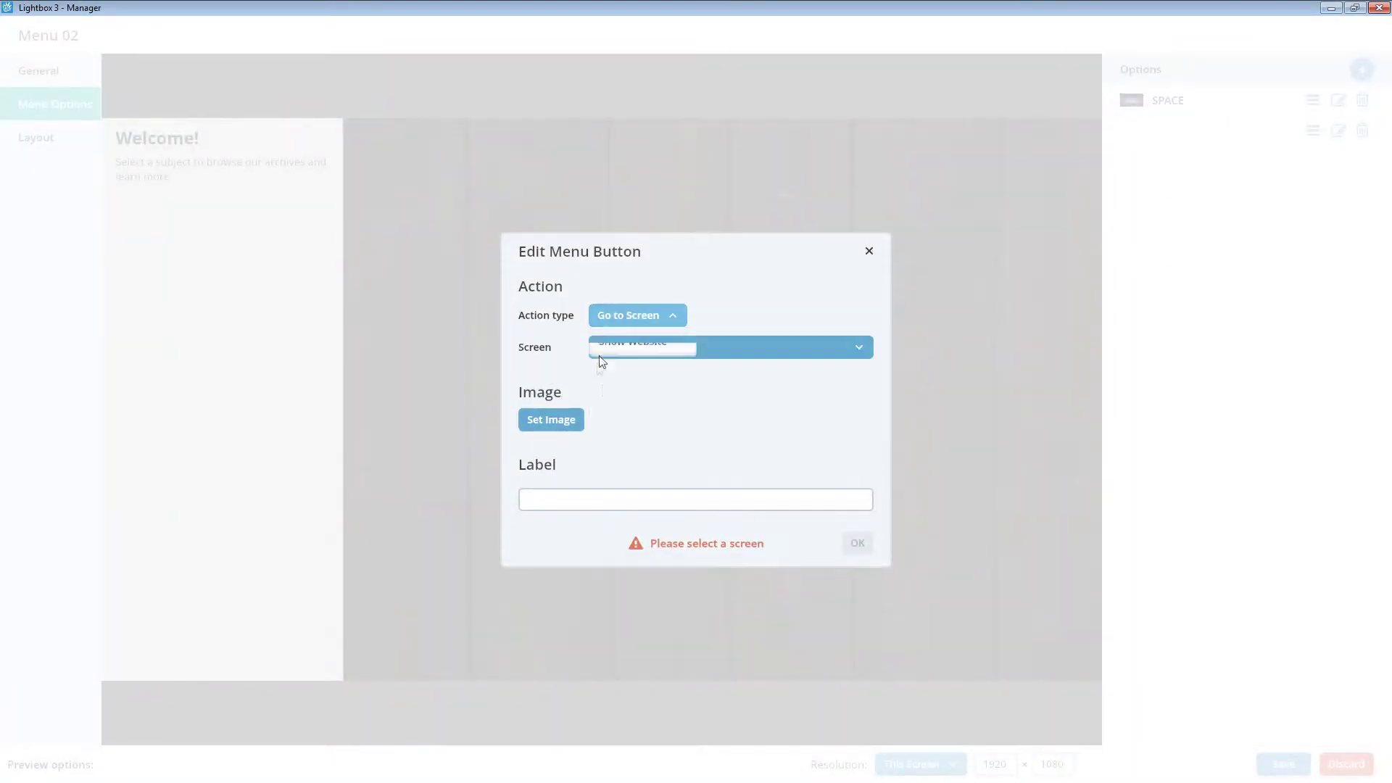
left_click(629, 348)
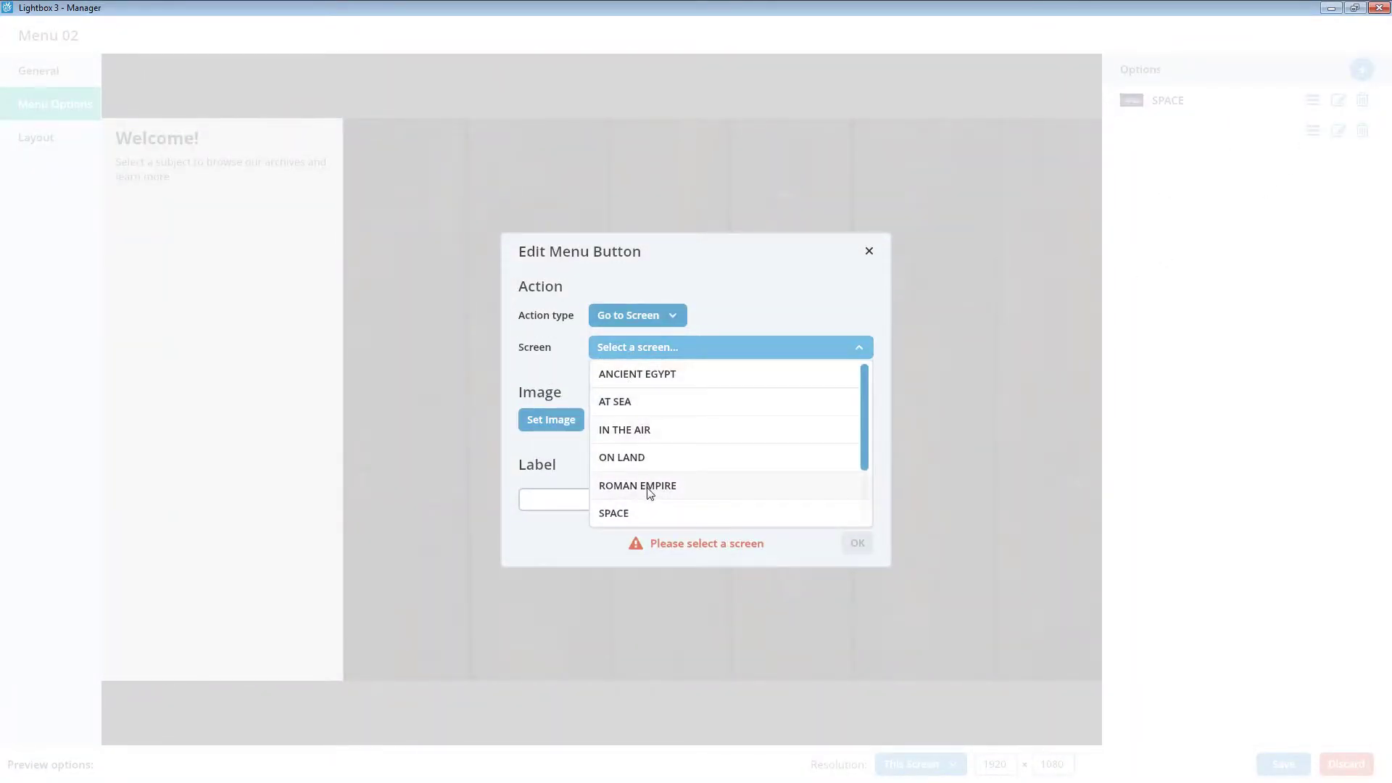
scroll(649, 493, "down", 1)
left_click(653, 513)
Give the second menu button the US Soldier image from the library and the label "VIETNAM WAR"
left_click(551, 420)
scroll(540, 226, "down", 5)
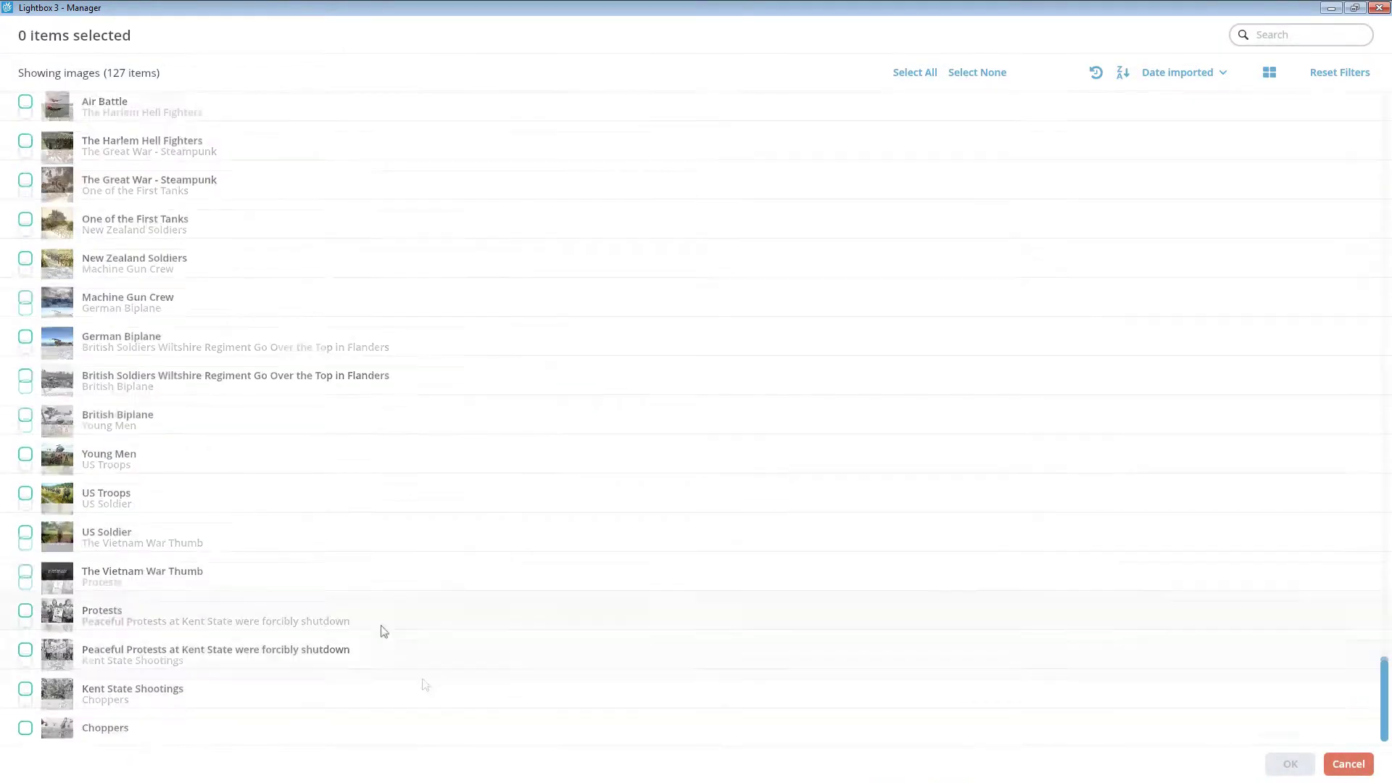
left_click(580, 533)
left_click(1294, 763)
left_click(817, 536)
type("VIETNAM WAR")
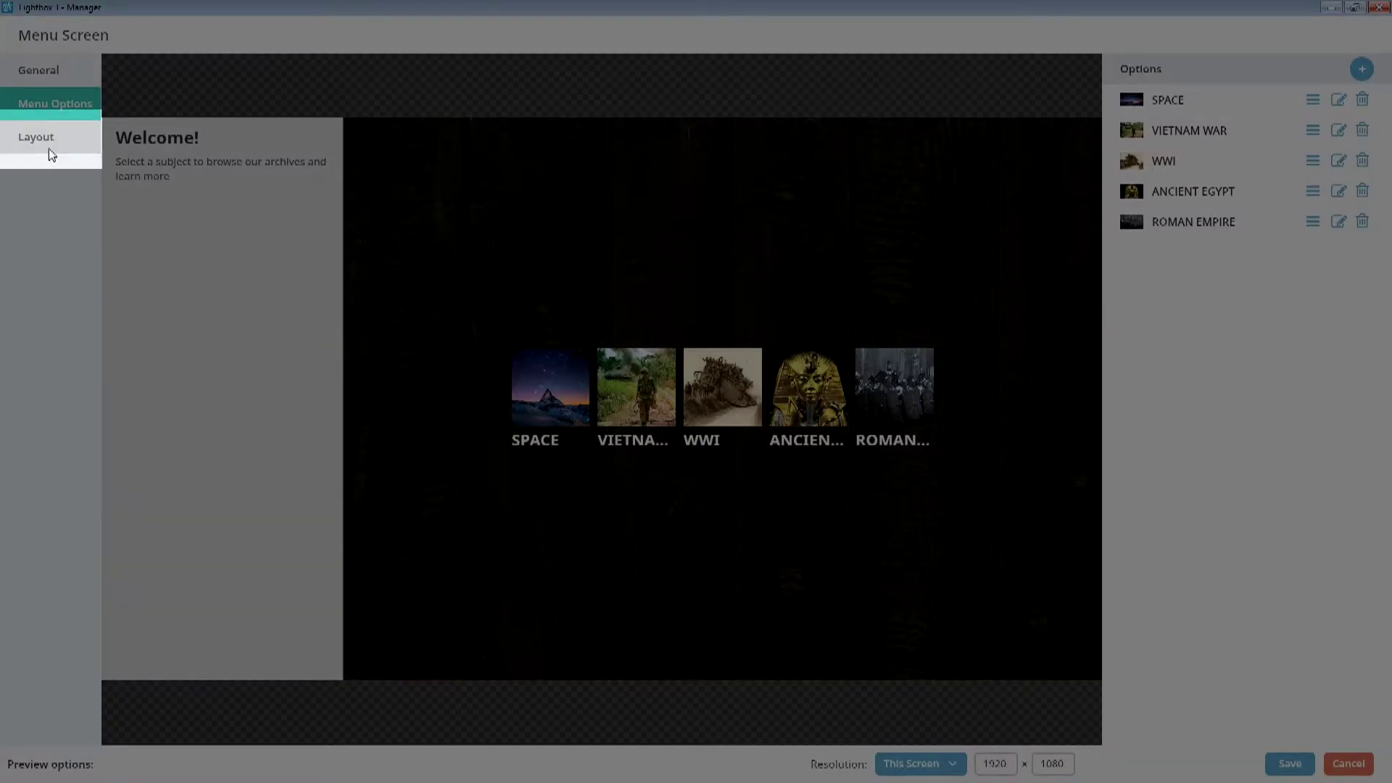
Set the side panel width in the menu screen's layout to 440
left_click(50, 138)
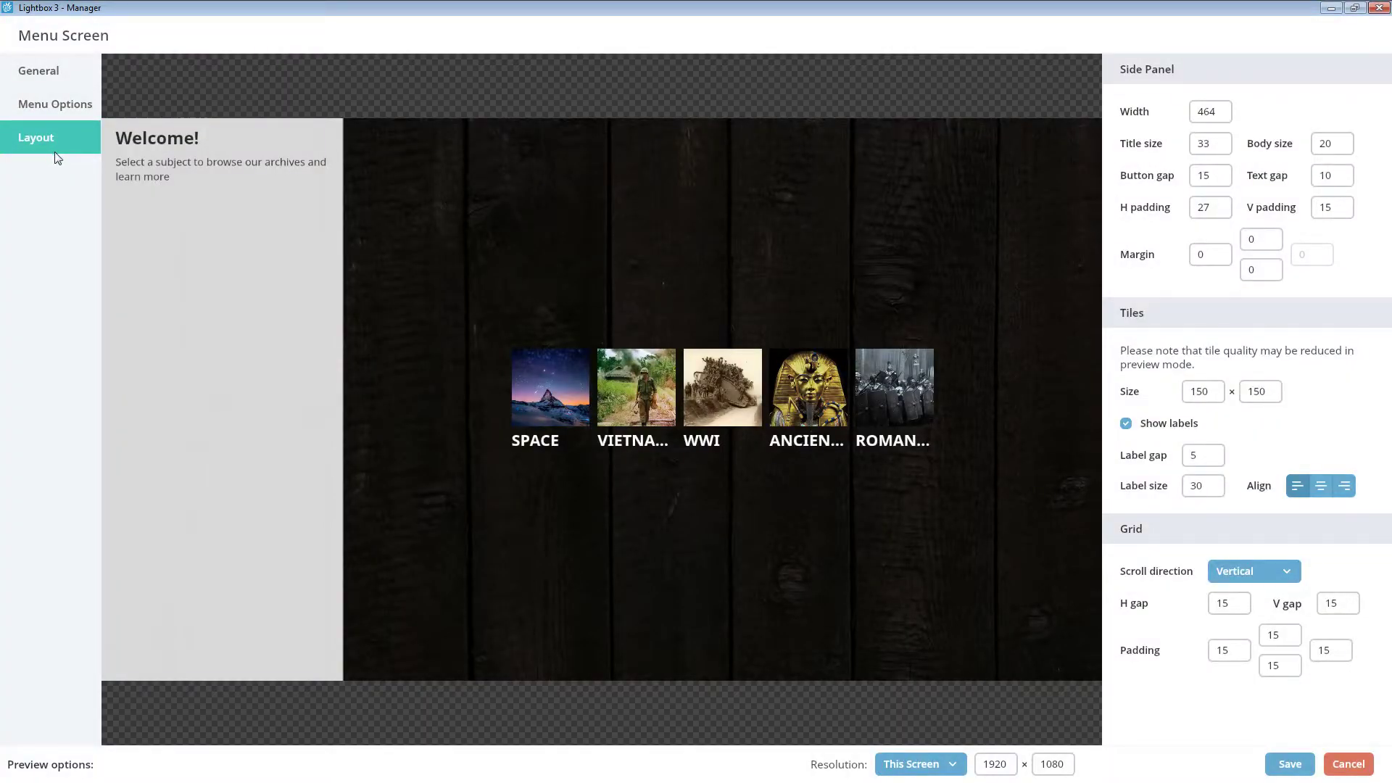
left_click(1209, 116)
left_click_drag(1200, 145, 1193, 153)
left_click(1218, 115)
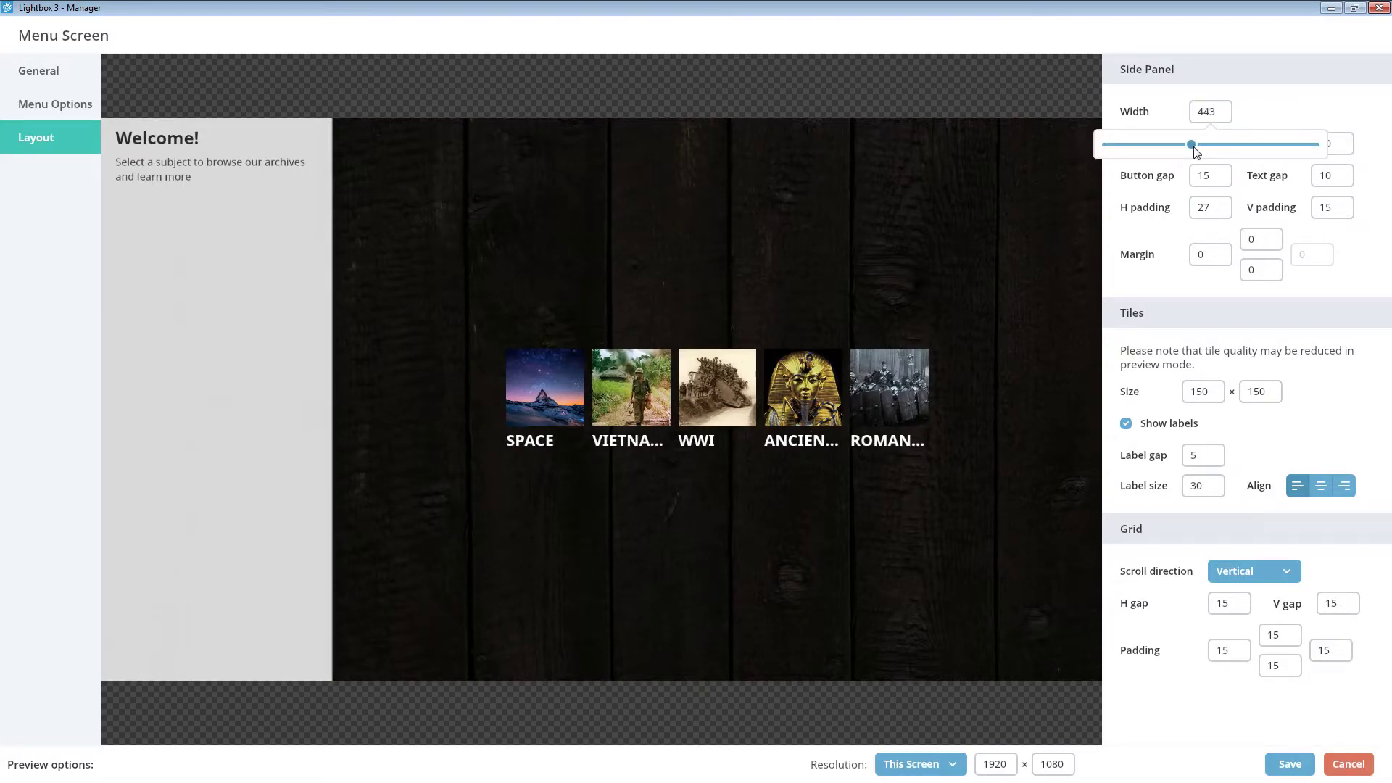
left_click_drag(1194, 150, 1196, 151)
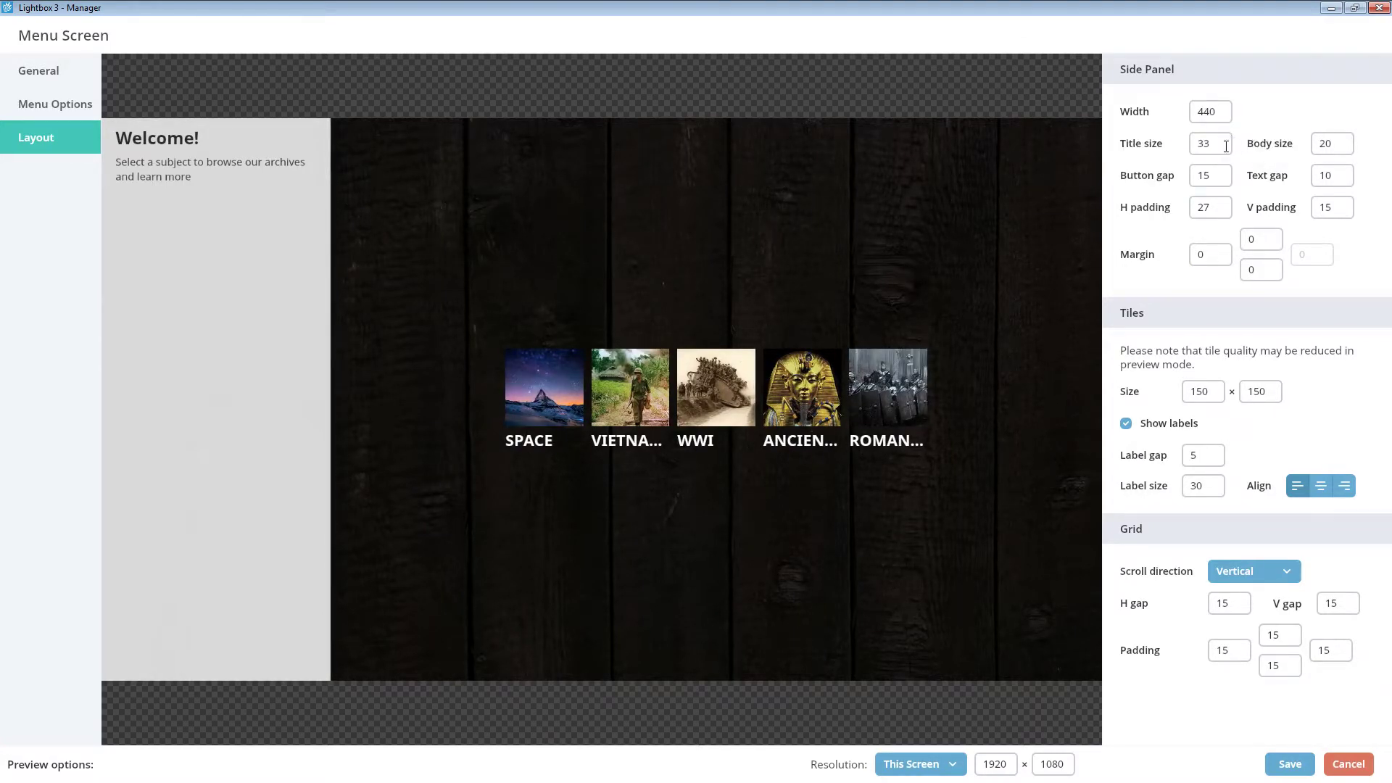
Set the side panel's title size to 60 and body size to 24
left_click(1225, 146)
left_click_drag(1146, 177, 1171, 180)
left_click(1332, 143)
left_click_drag(1209, 177, 1224, 177)
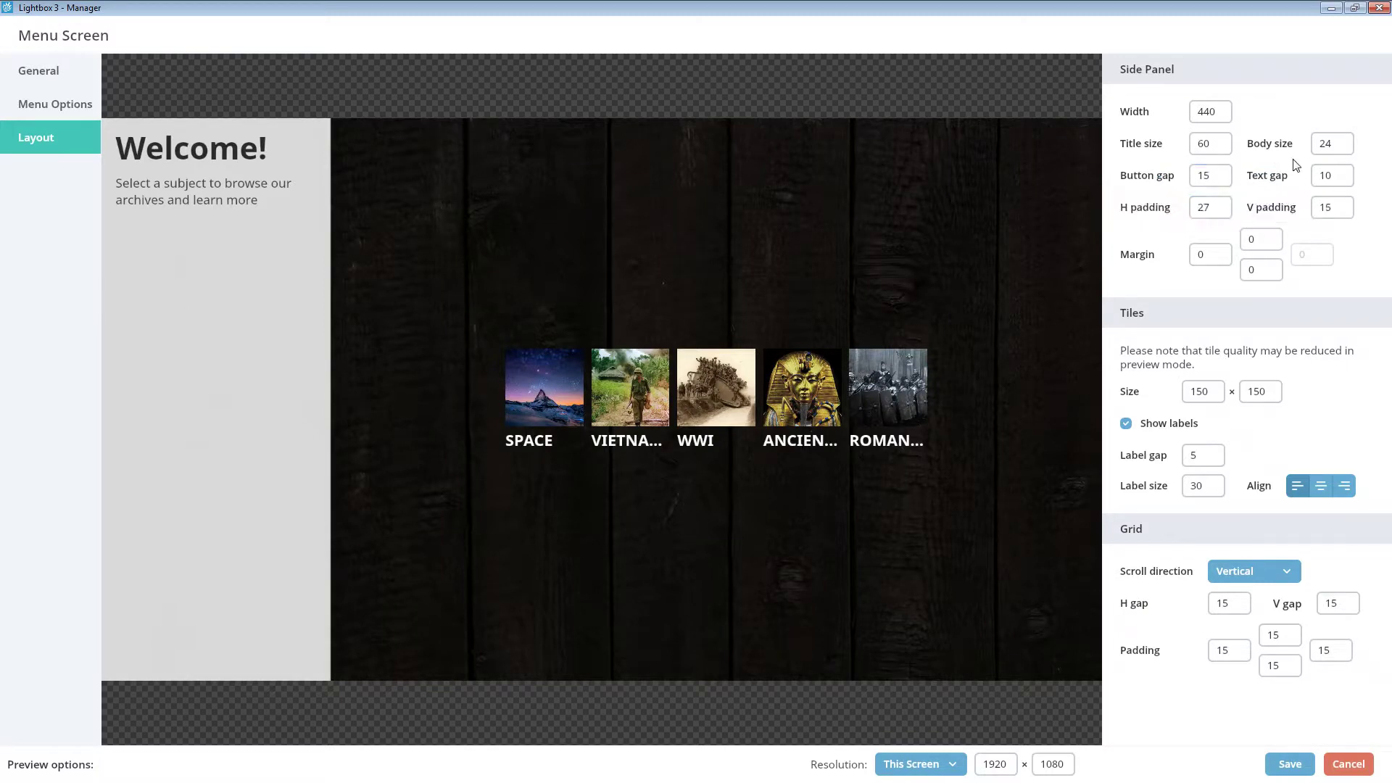
Set the side panel's text gap to 20, horizontal padding to 50 and vertical padding to 80
left_click(1334, 175)
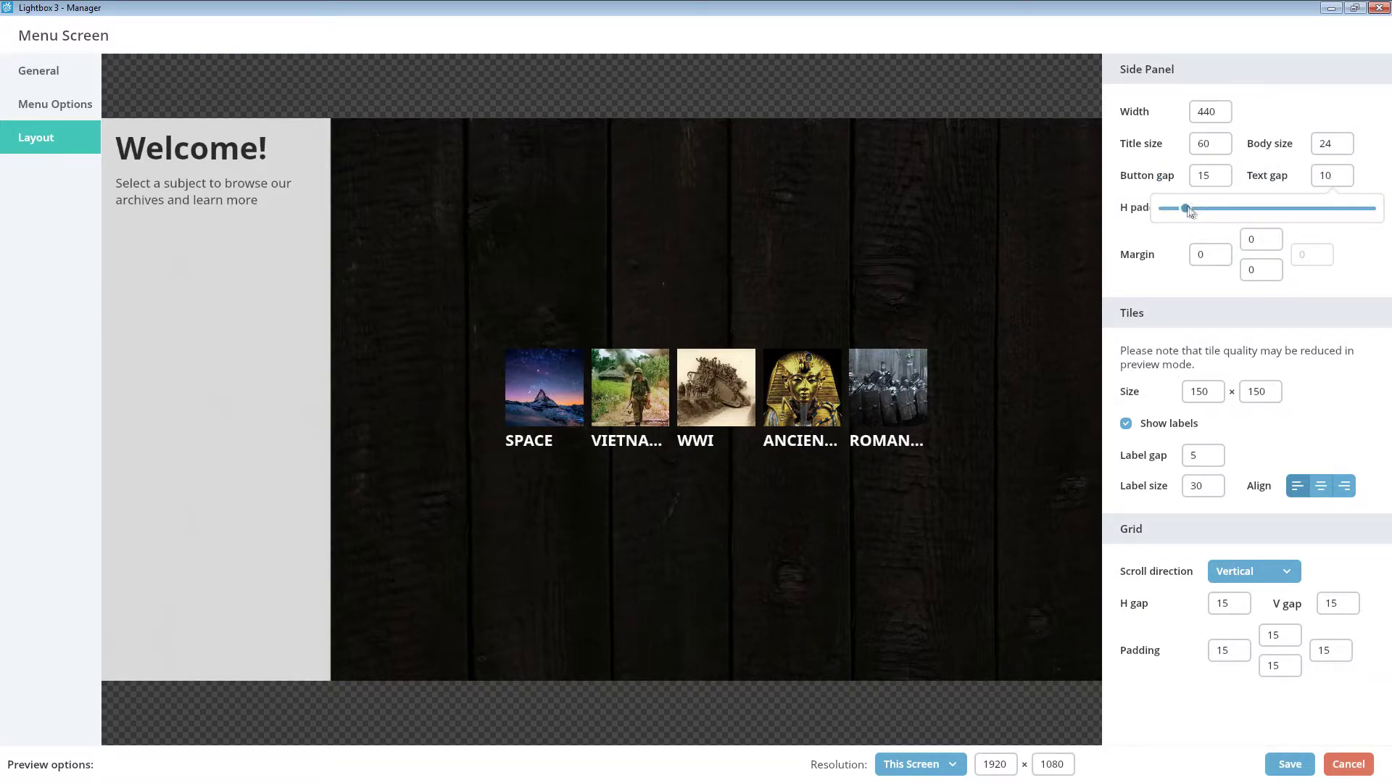
left_click_drag(1204, 210, 1329, 242)
left_click(1210, 207)
left_click(1318, 208)
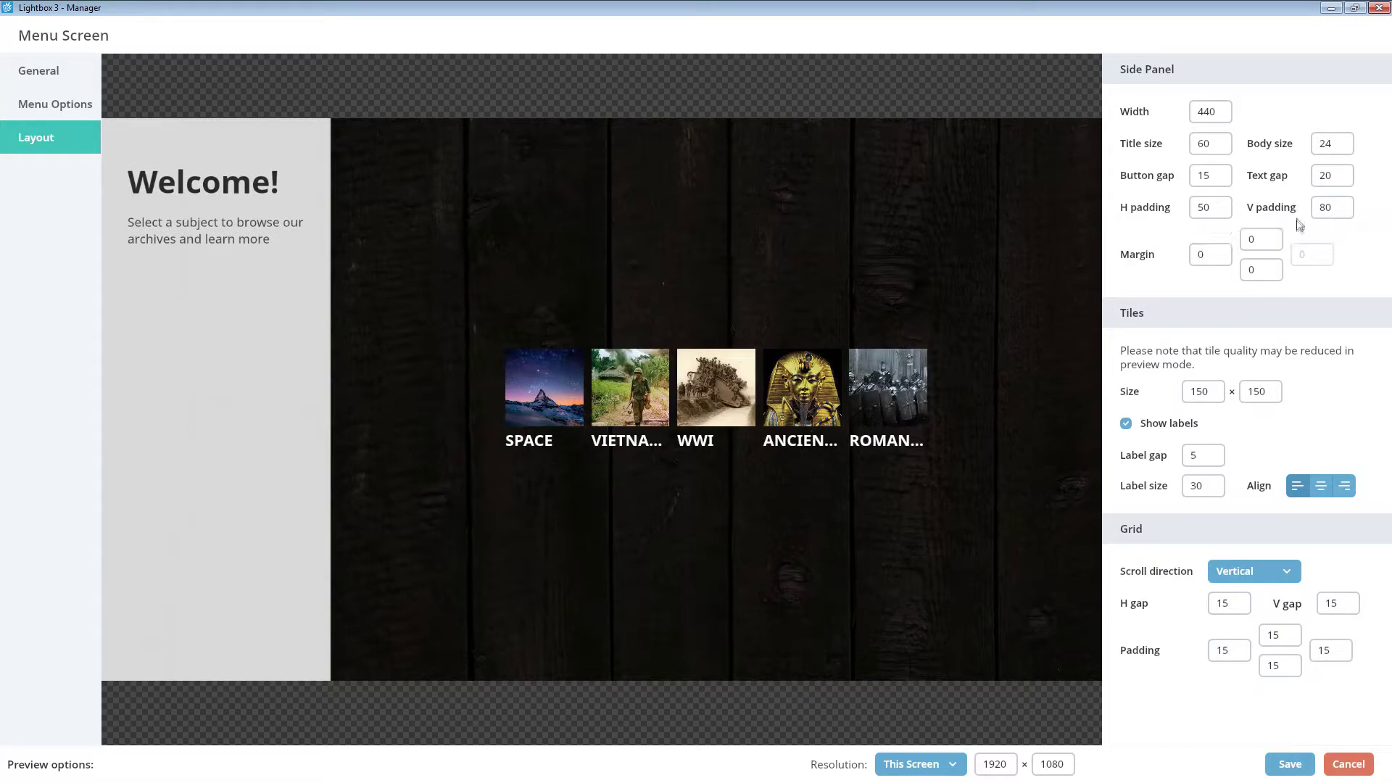
Set the side panel's margins to 60 on the left and 350 at both the top and bottom
left_click(1213, 254)
type("60")
left_click(1263, 241)
type("350")
key("Tab")
type("350")
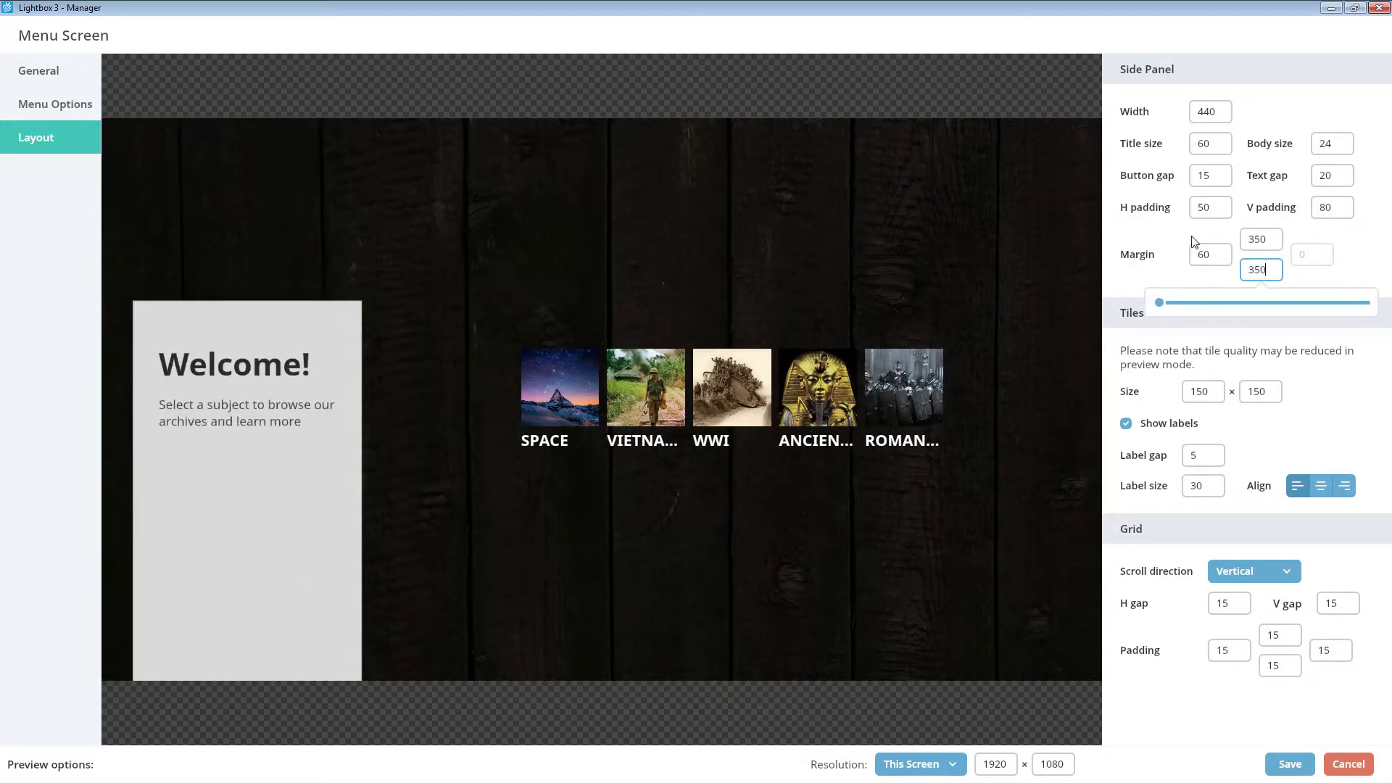
left_click(1195, 243)
Set the menu tile size to 650 × 600
left_click_drag(1219, 393, 1175, 392)
type("650")
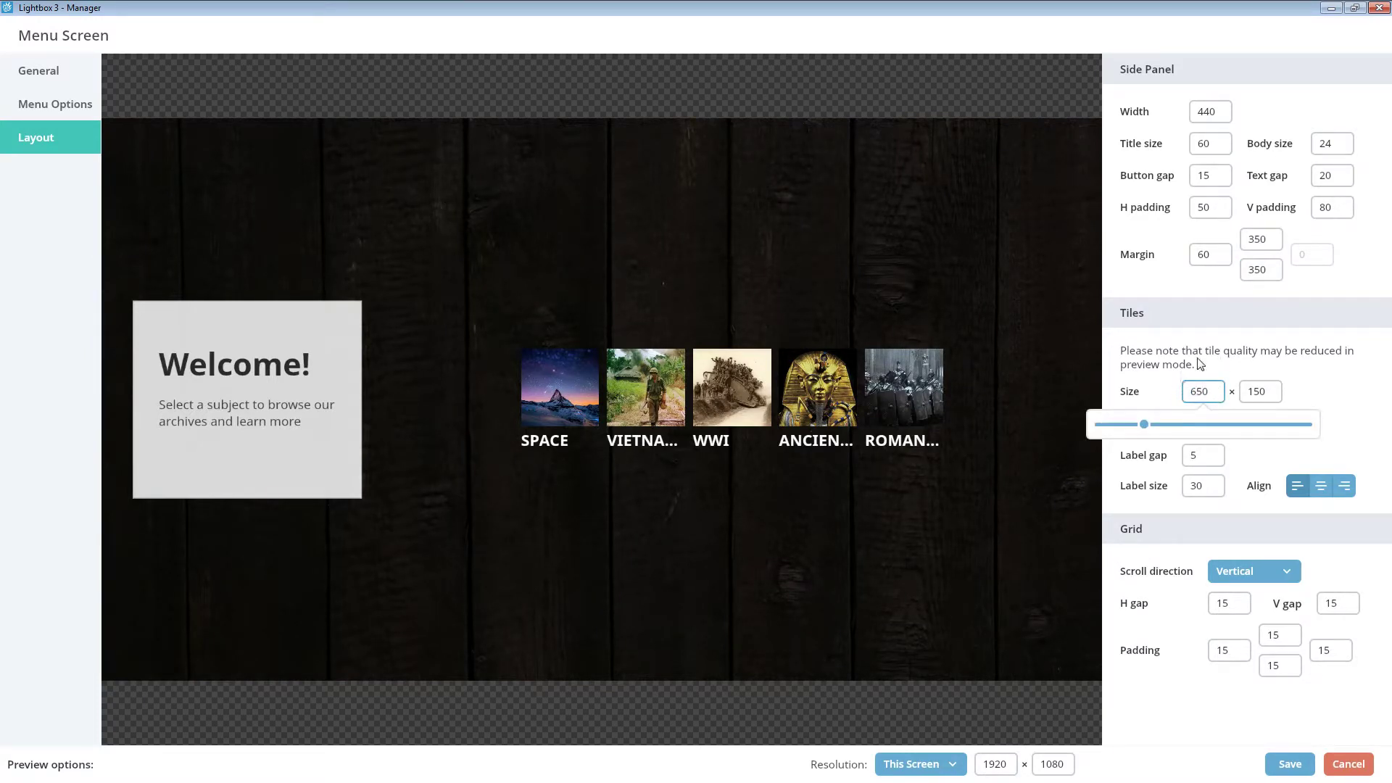
key("Tab")
type("600")
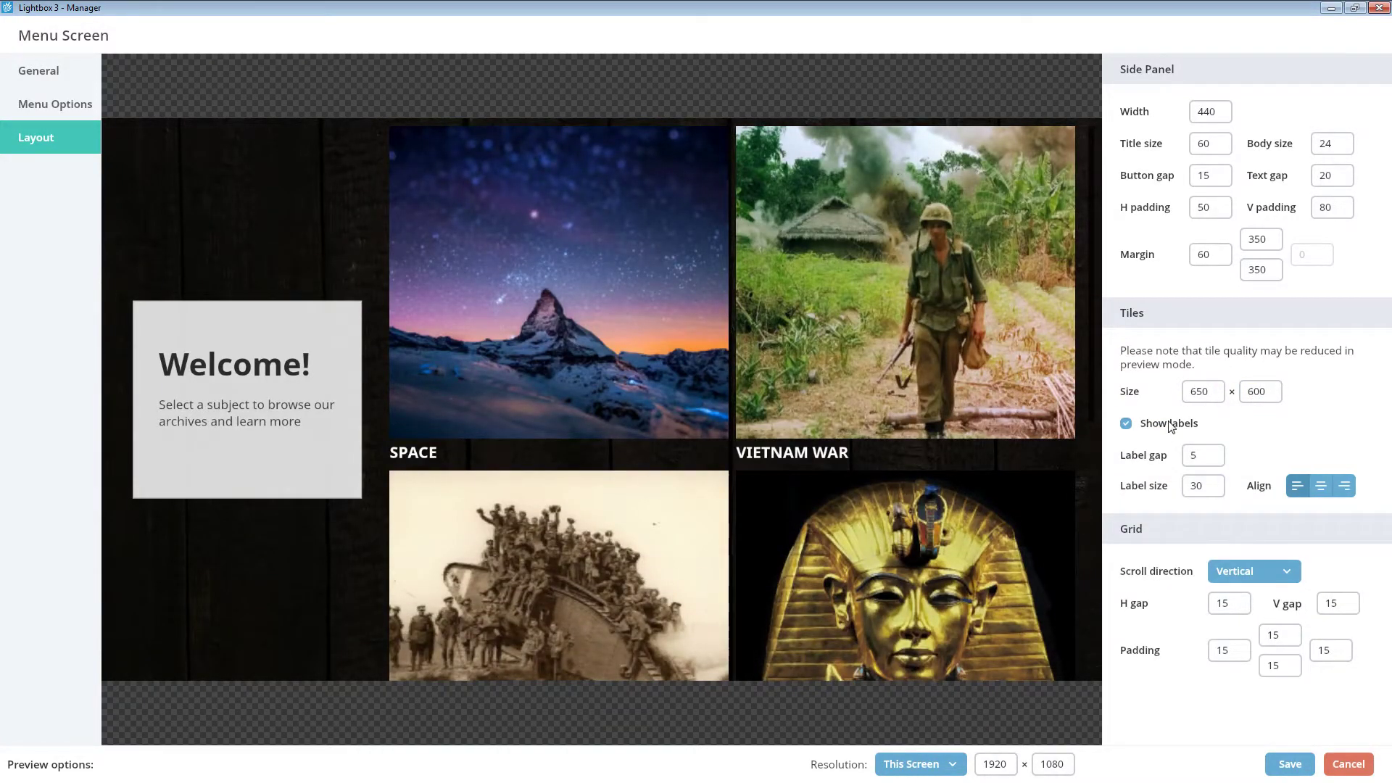
Set the tile label gap to 0 and the label size to 25
left_click(1202, 455)
left_click(1146, 488)
left_click(1204, 486)
left_click_drag(1168, 519, 1154, 521)
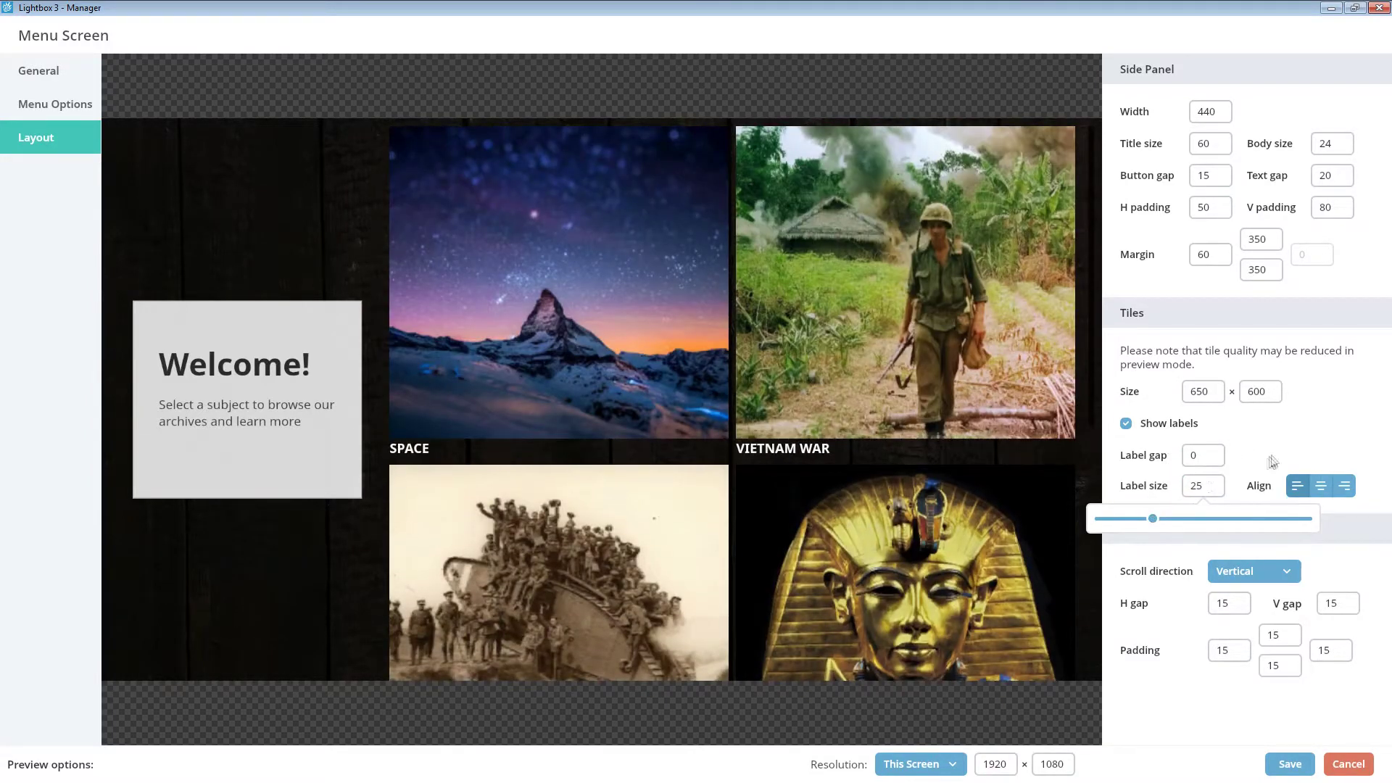
Try the Horizontal scroll direction for the tile grid, and set it back to Vertical
left_click(1255, 572)
left_click(1248, 596)
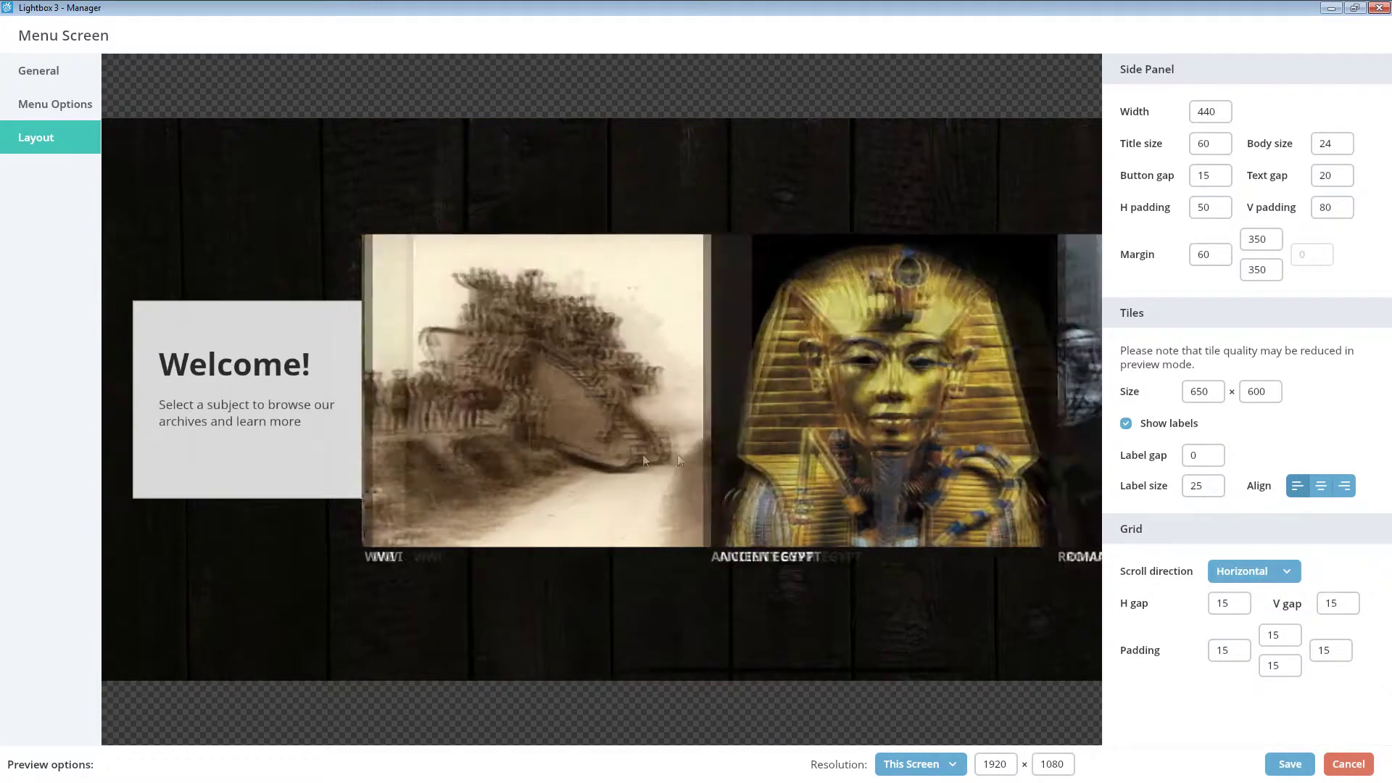
left_click(1255, 572)
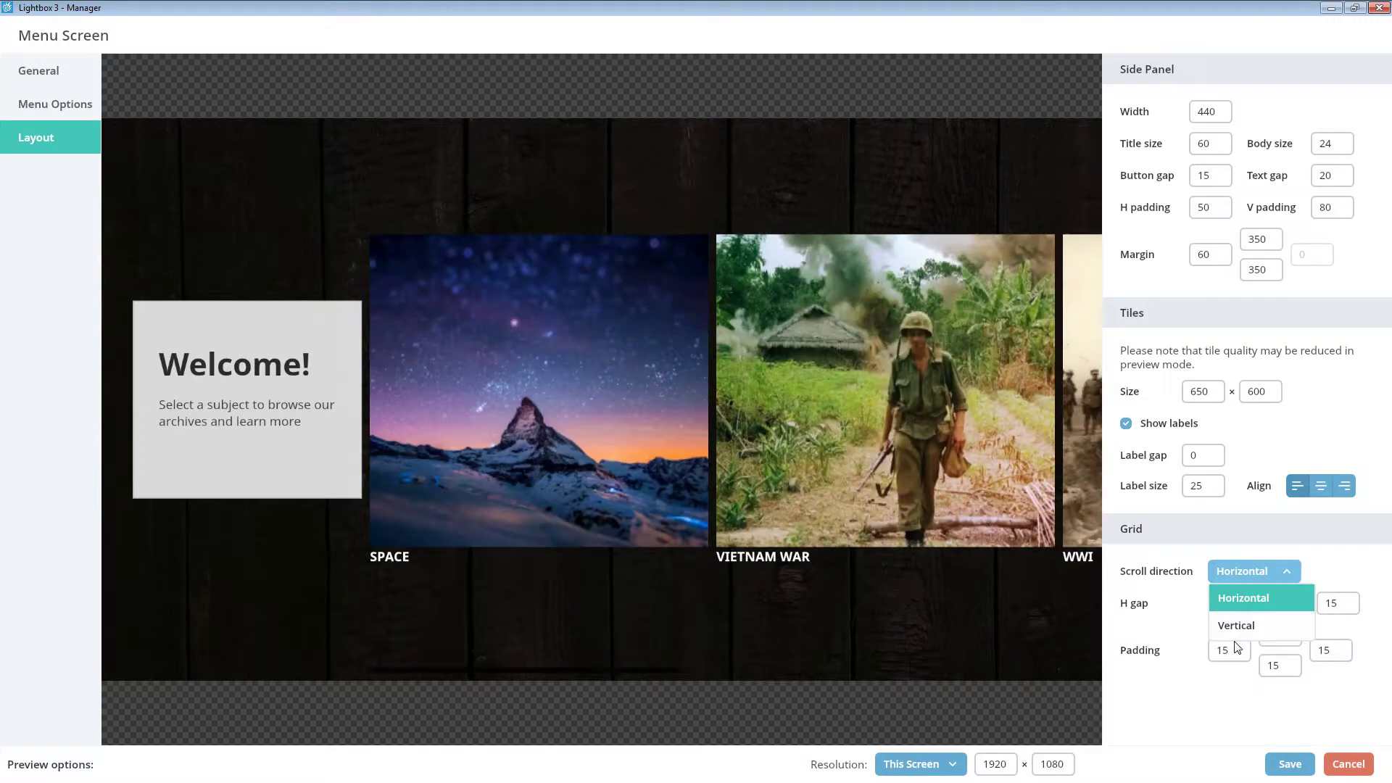
left_click(1237, 627)
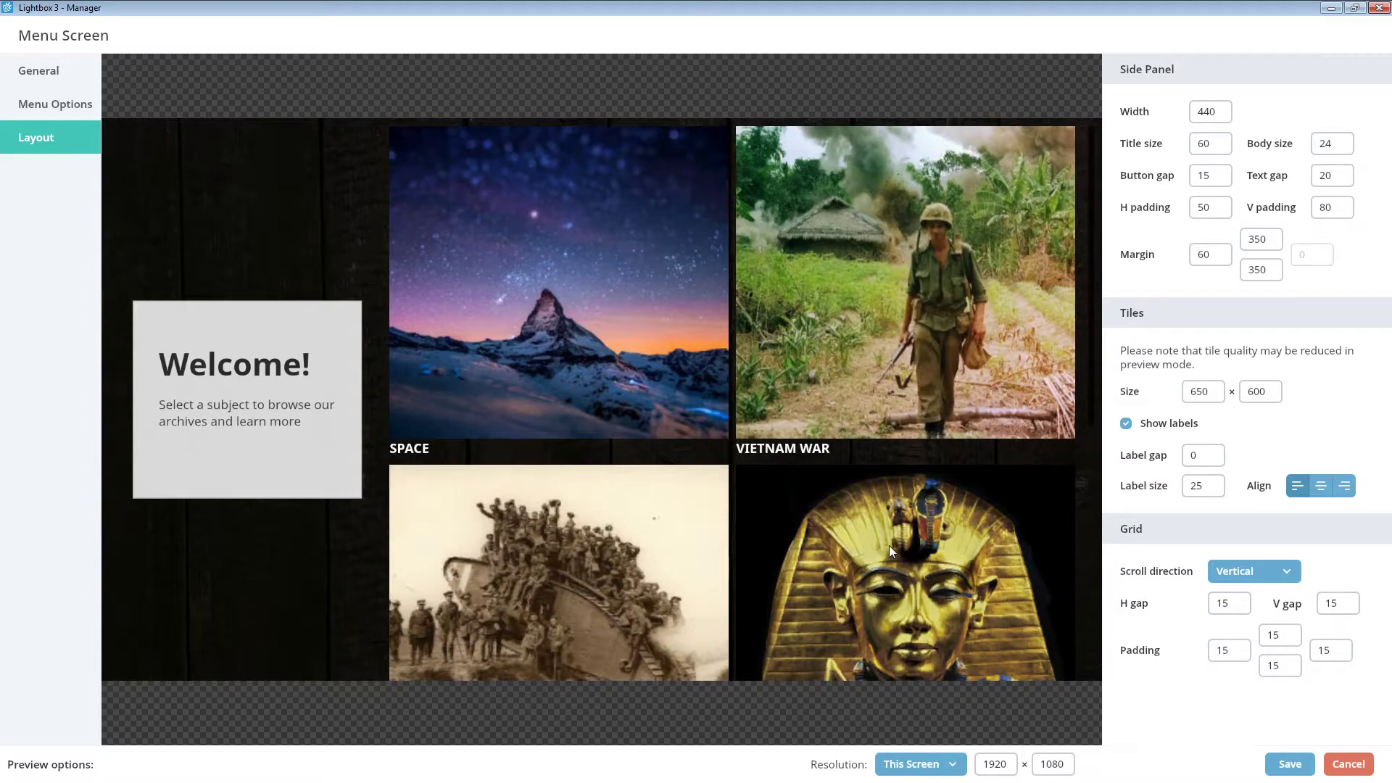
Save the menu screen and make a copy of the DEFAULT theme
left_click(1272, 759)
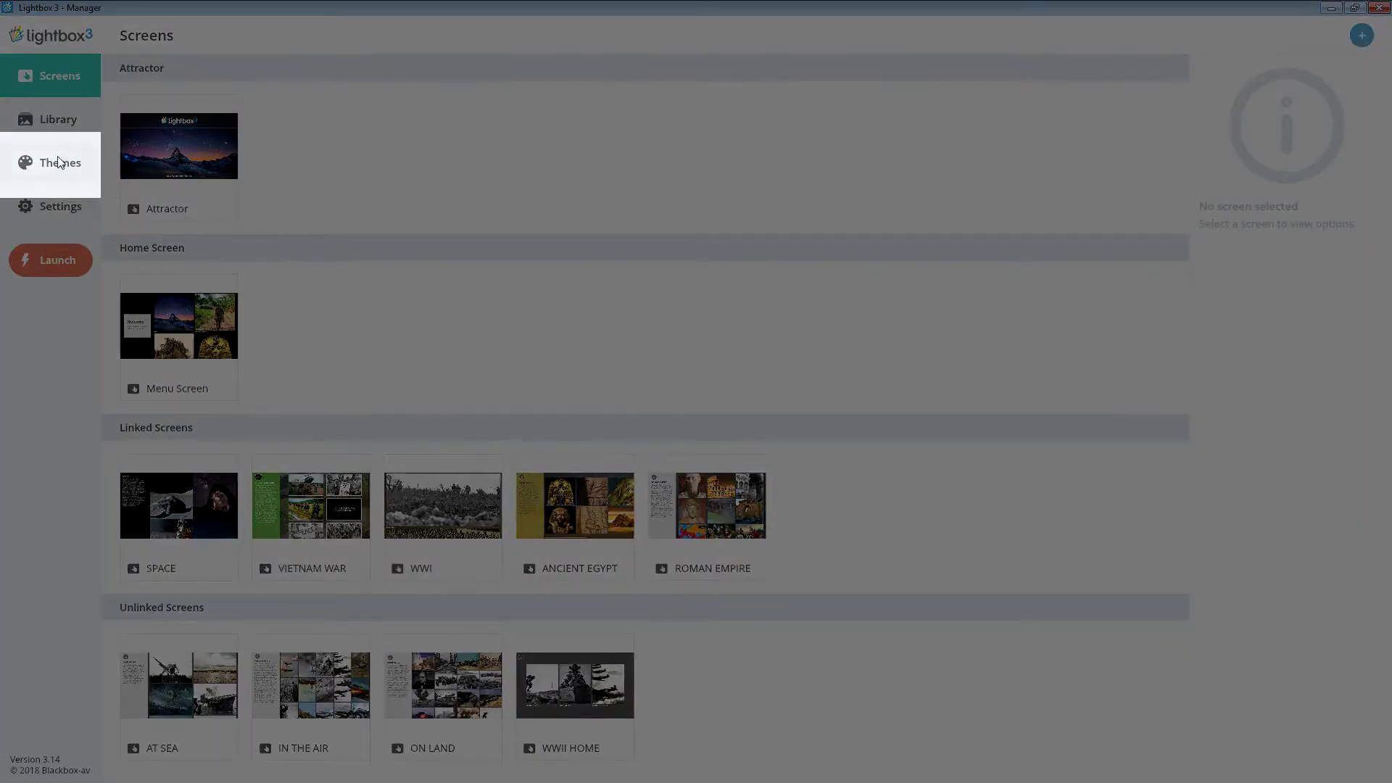
left_click(61, 161)
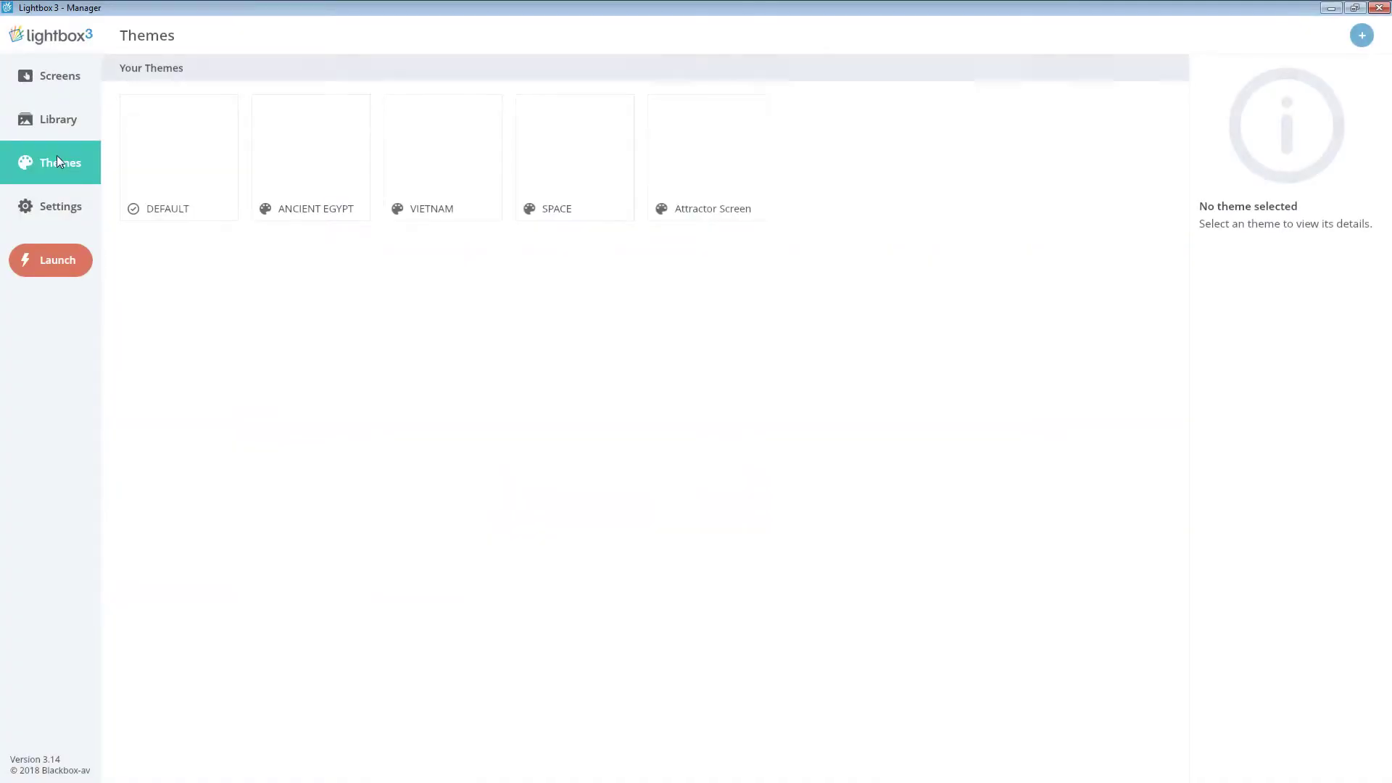
left_click(167, 177)
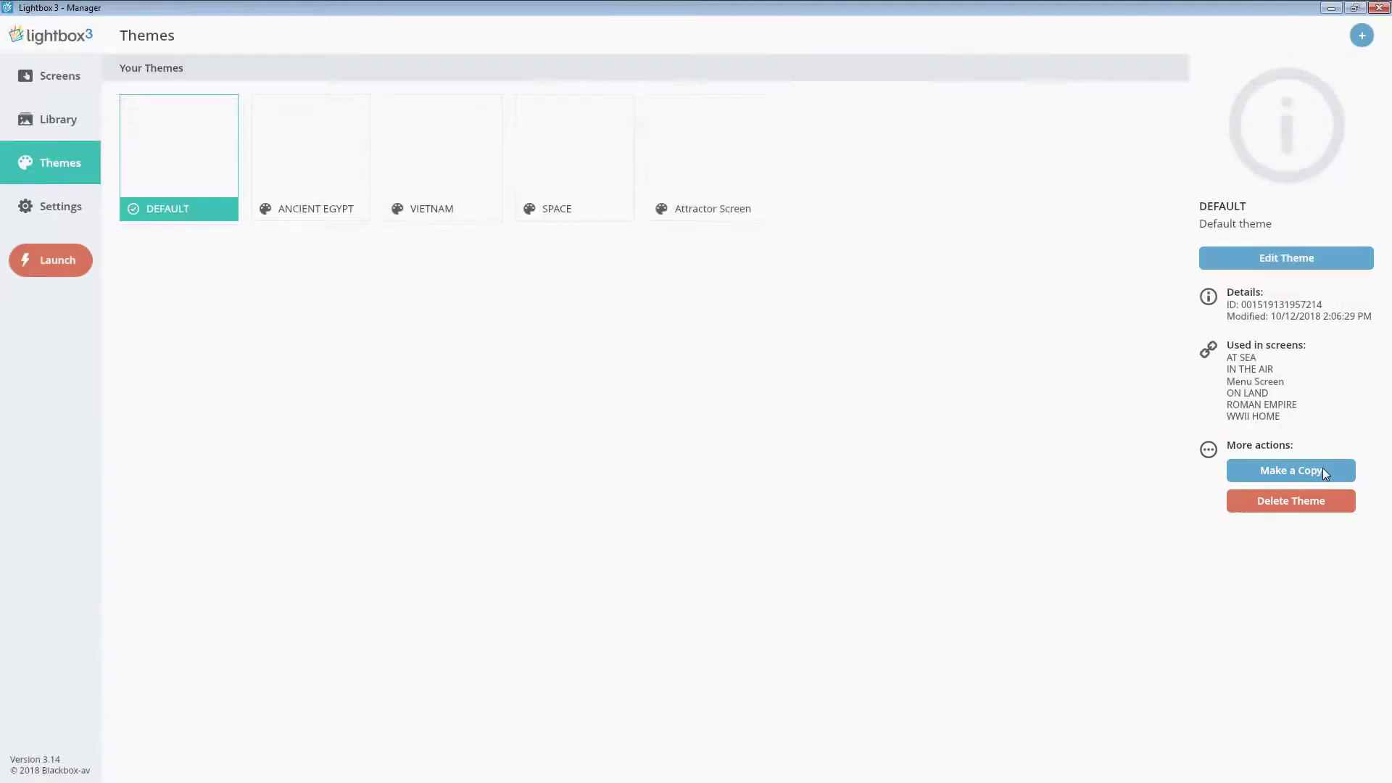
left_click(1322, 471)
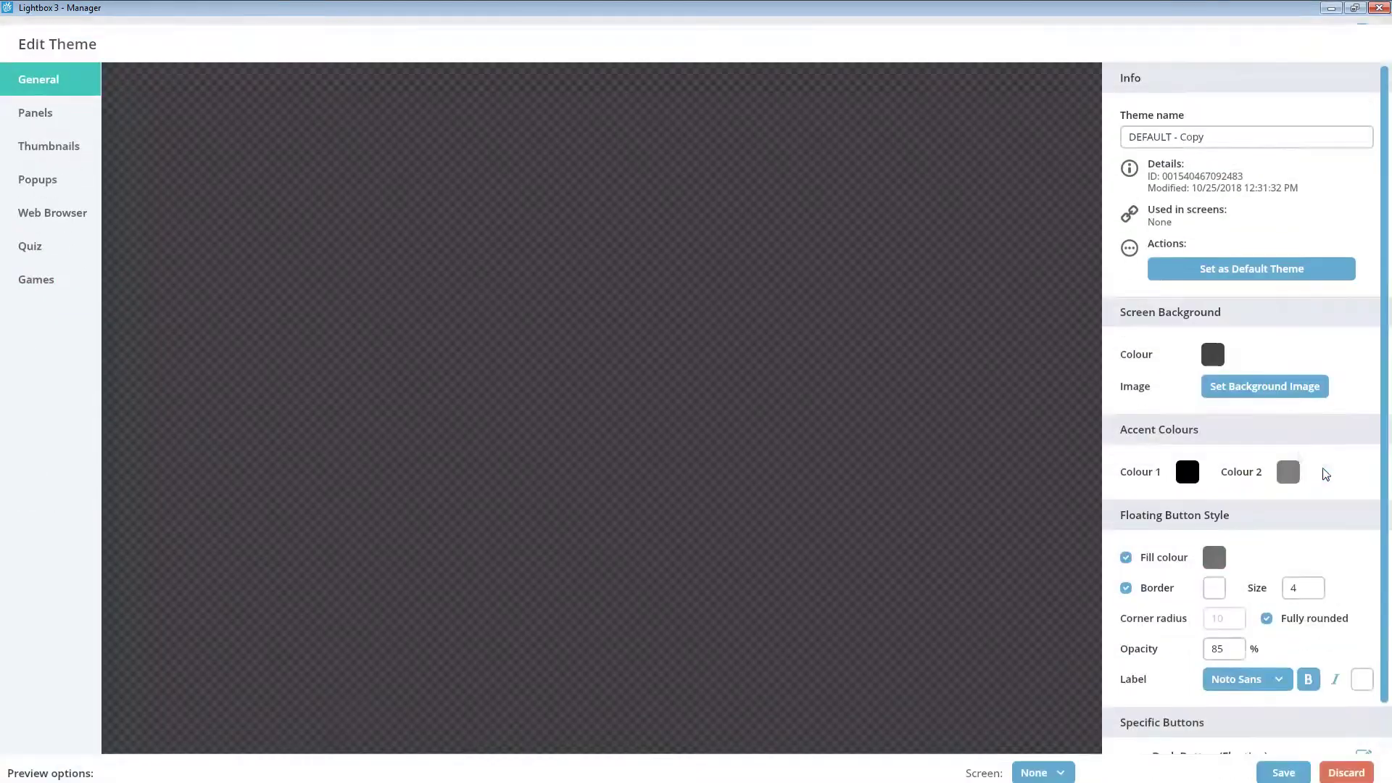
Rename the copied theme "Menu Screen" and preview it on the Menu Screen
left_click(1250, 120)
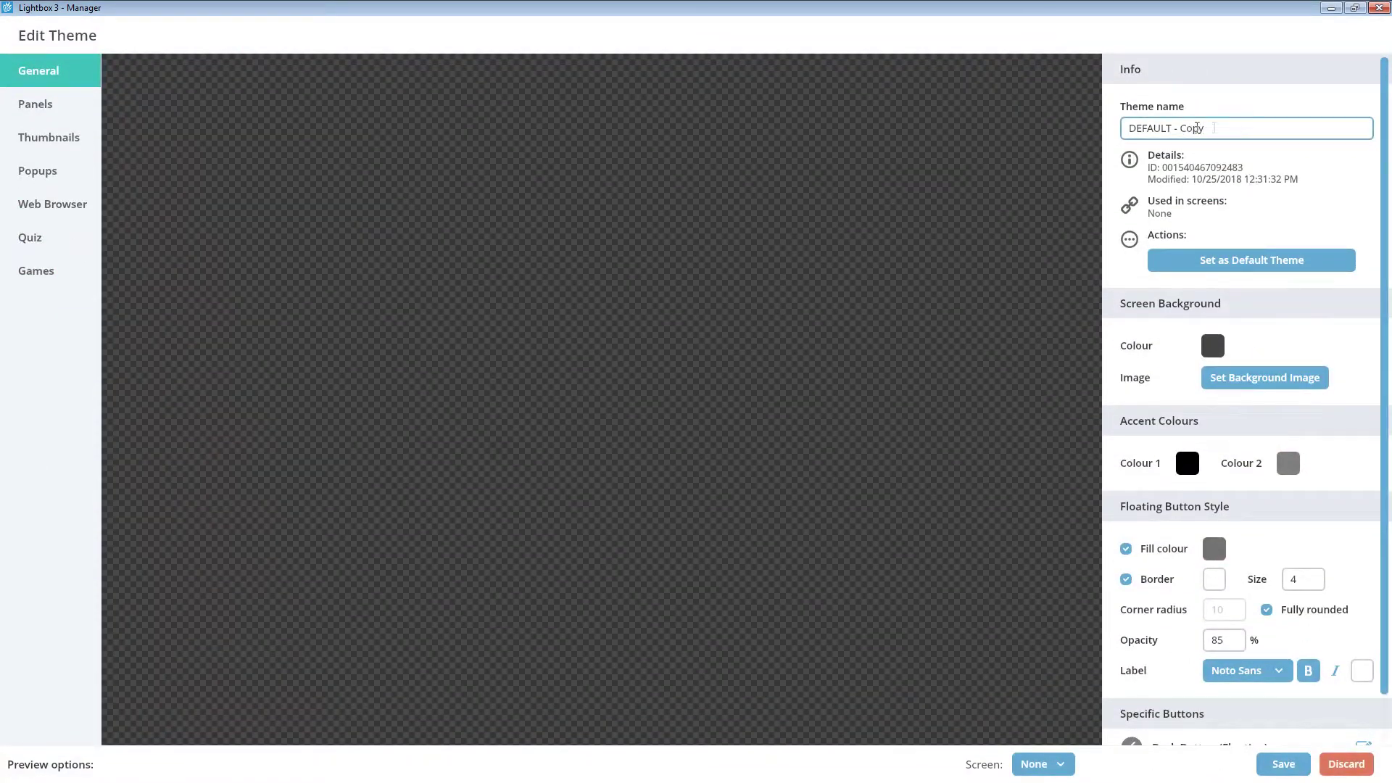
left_click_drag(1239, 128, 1101, 130)
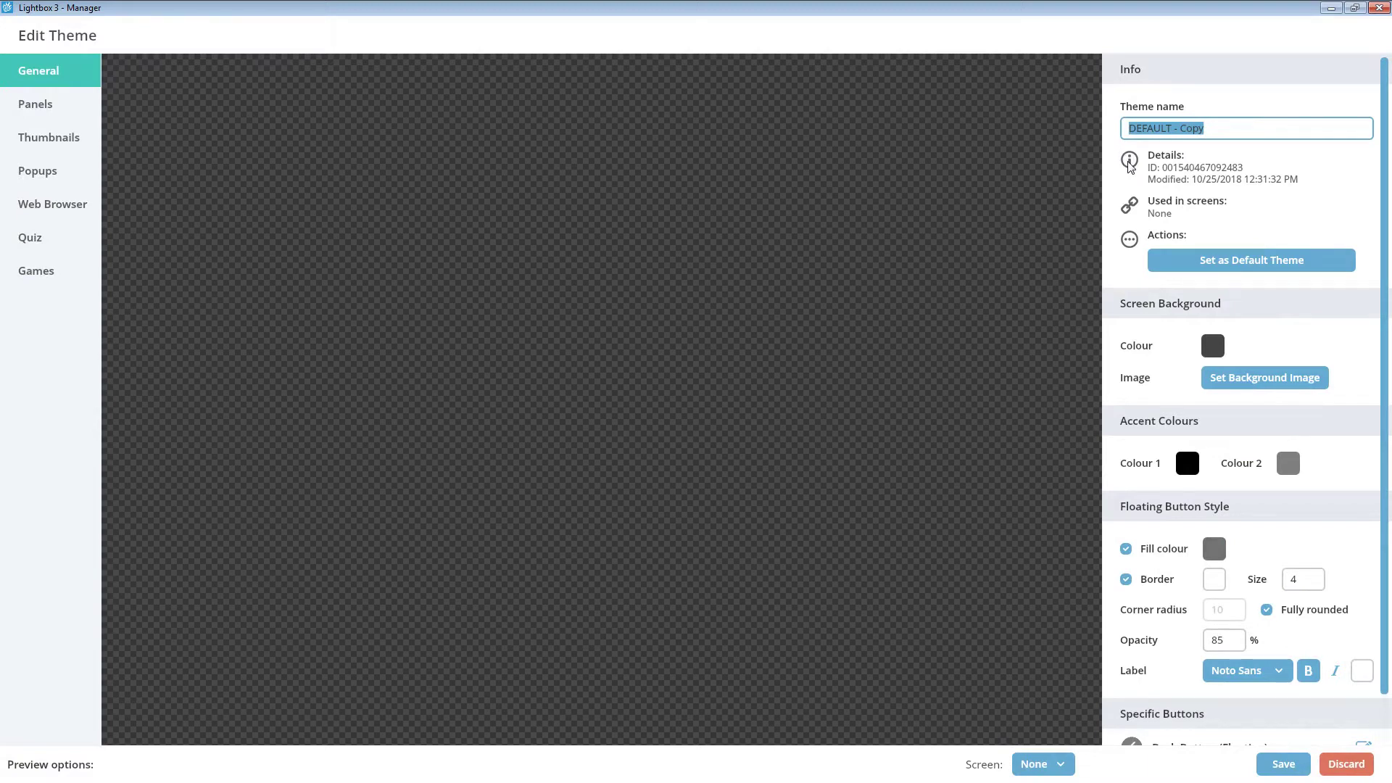
type("Menu Screen")
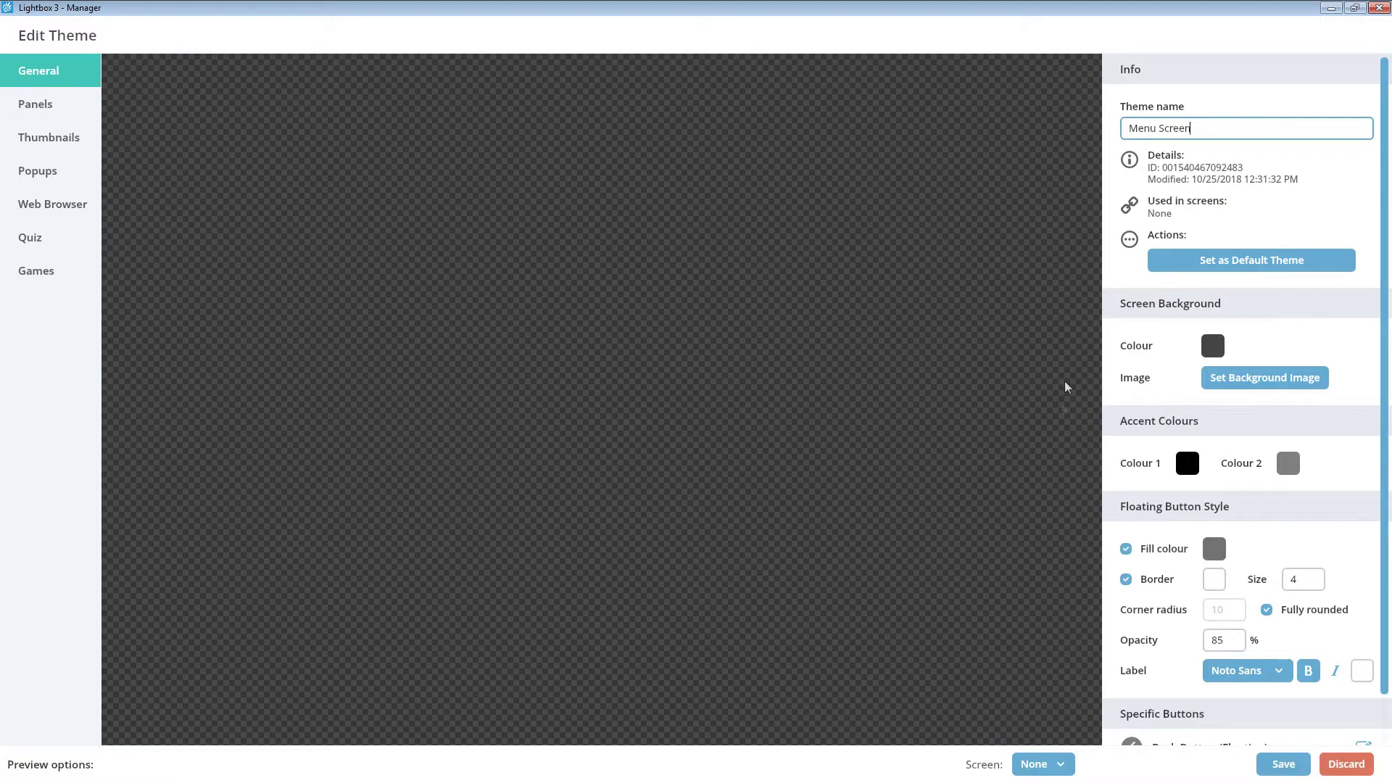
left_click(1036, 766)
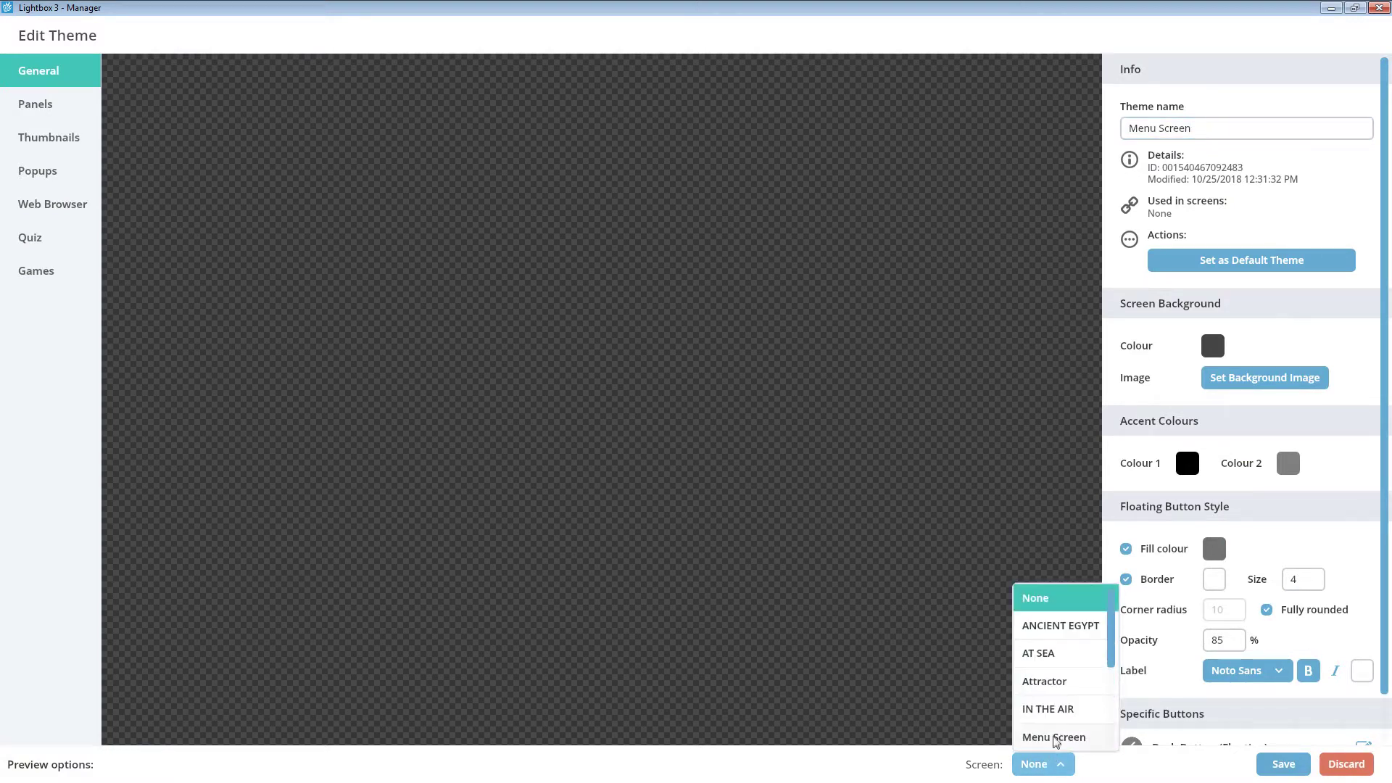
left_click(1055, 738)
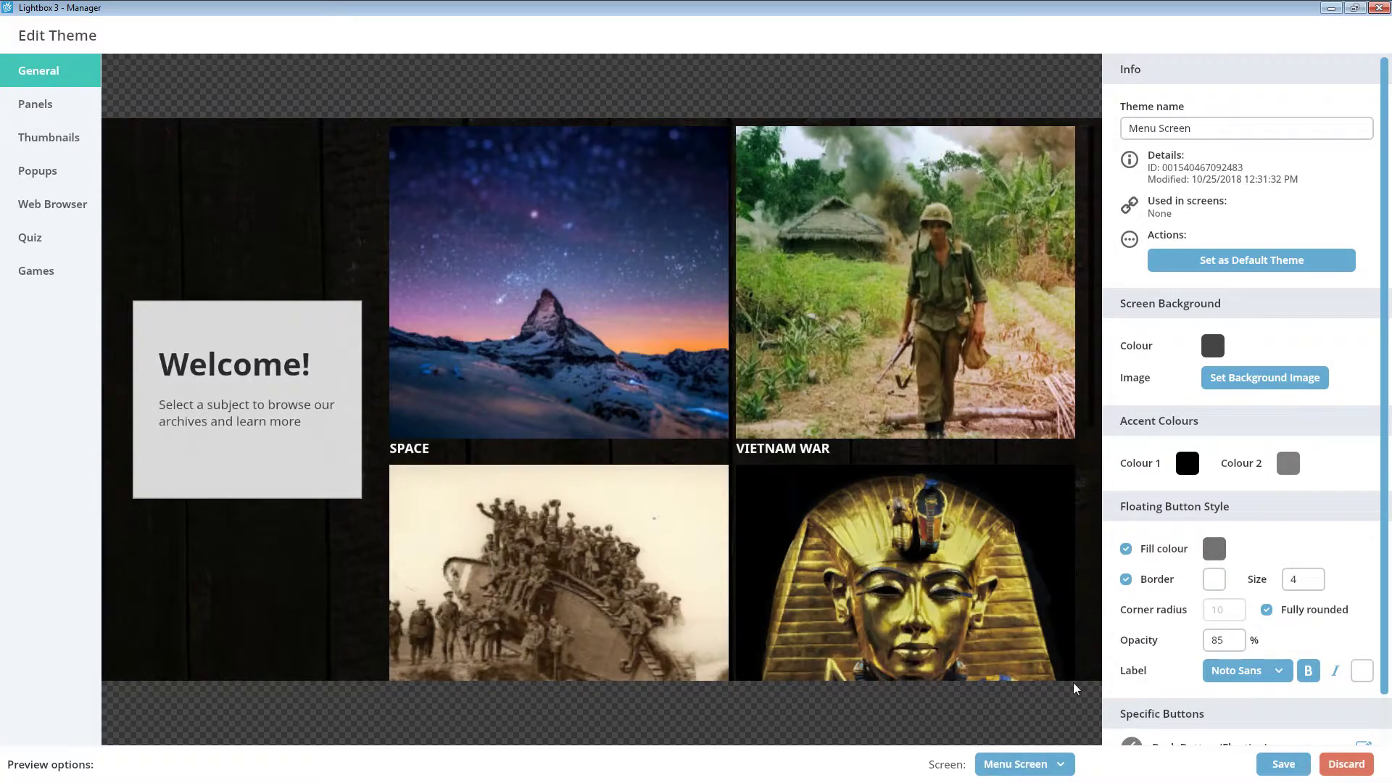
left_click(1224, 379)
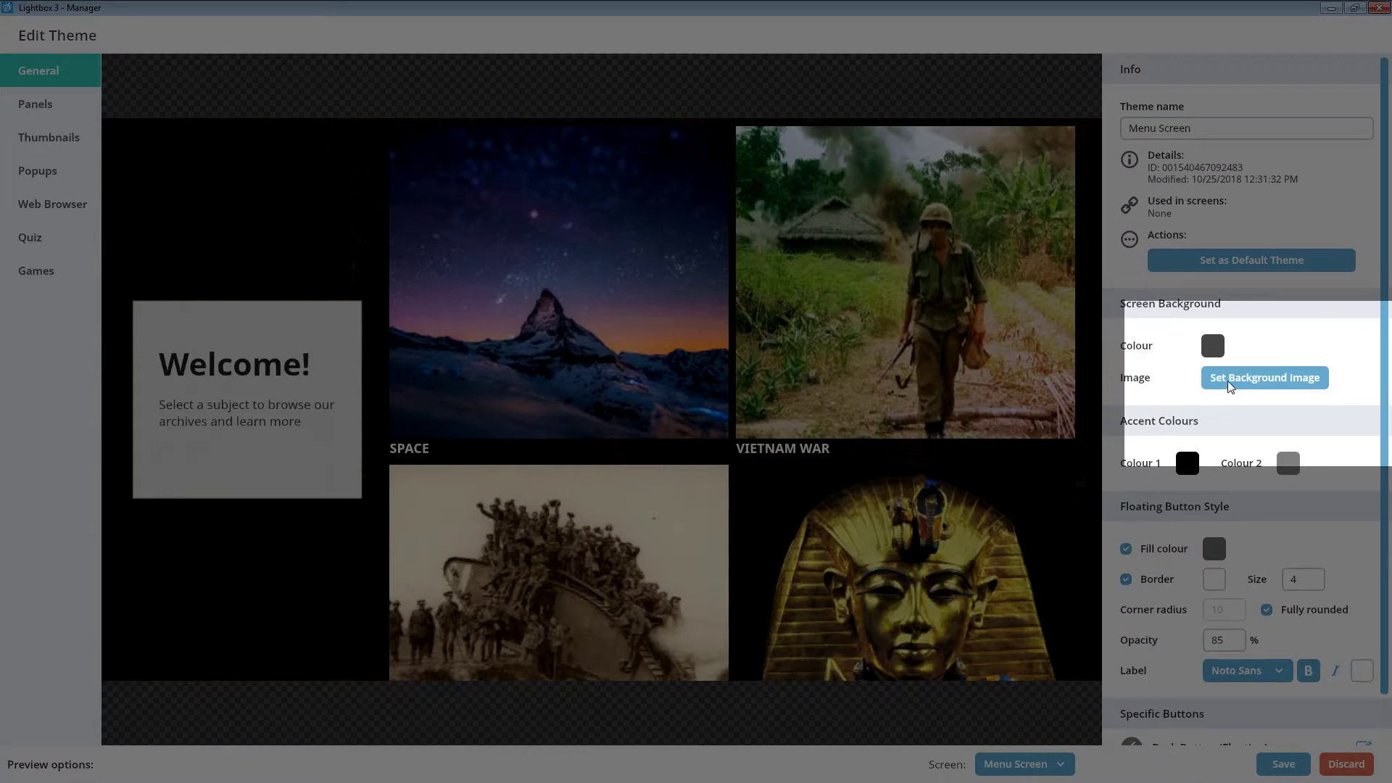
left_click(1230, 385)
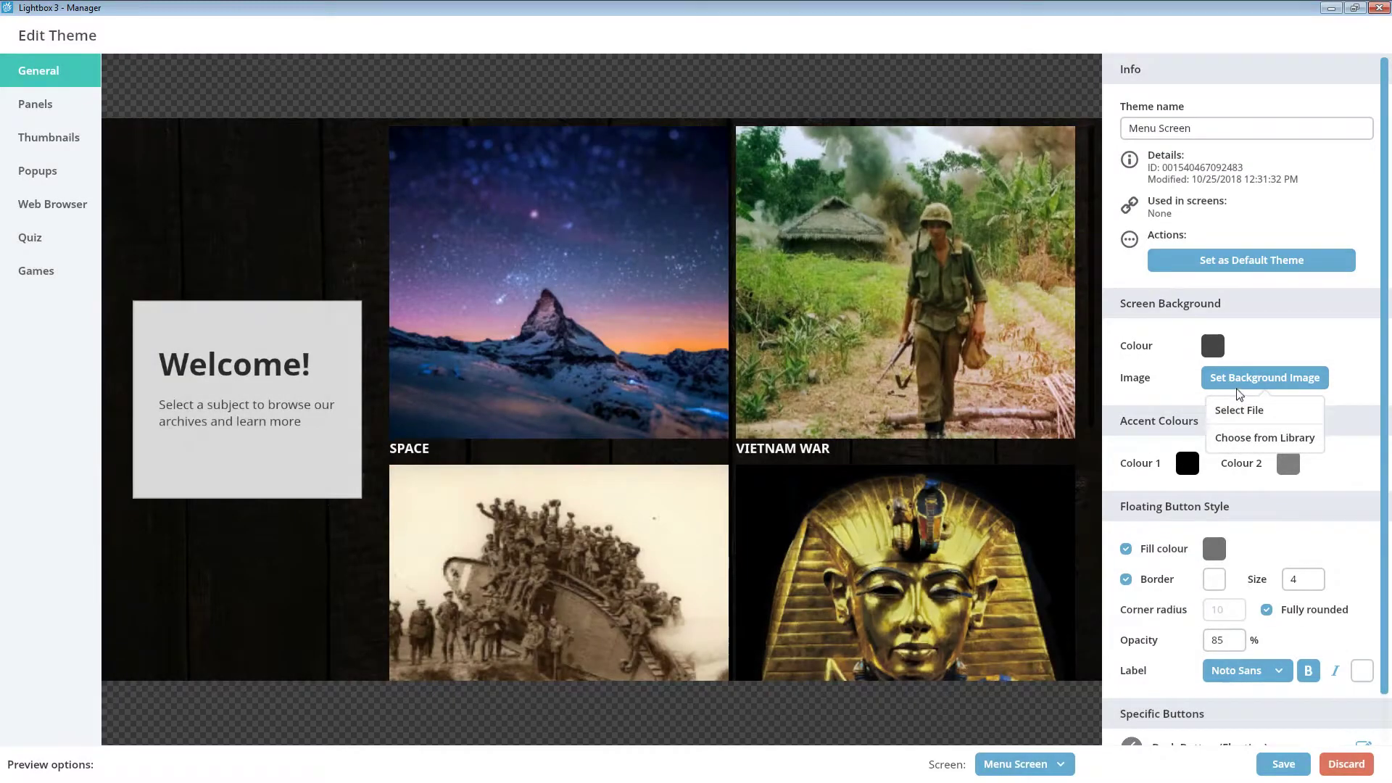
left_click(1239, 394)
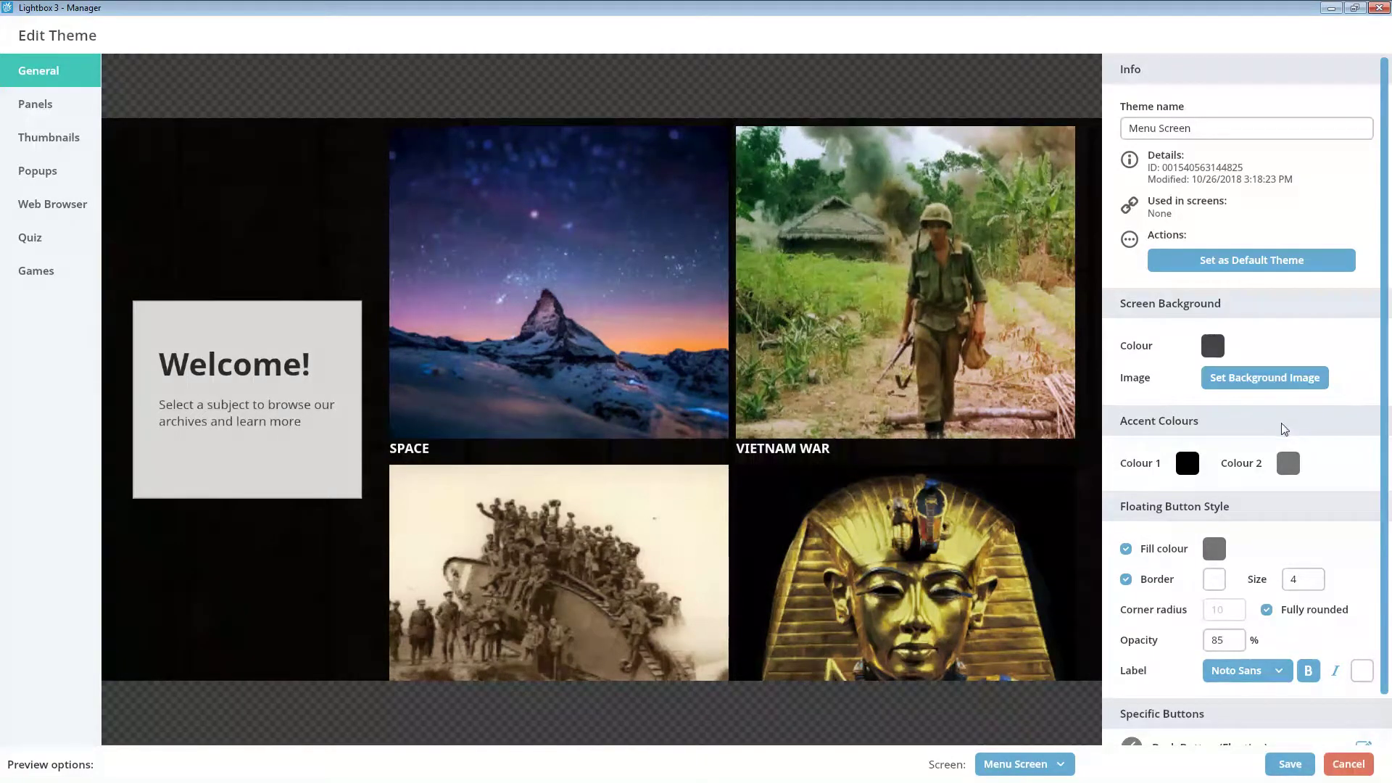
Set the theme's accent Colour 1 to blue 3197D3 and Colour 2 to the same blue
left_click(1191, 466)
left_click(1153, 357)
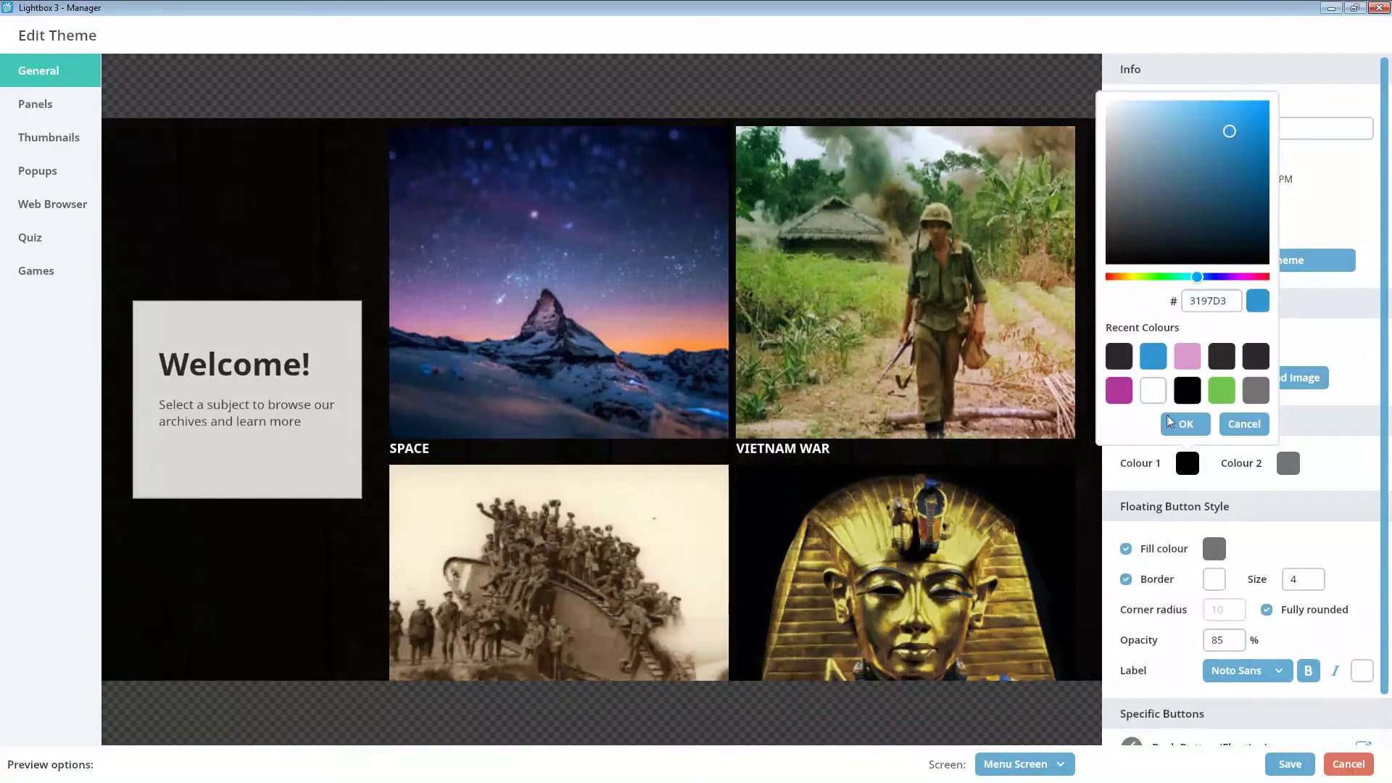
left_click(1186, 424)
left_click(1282, 468)
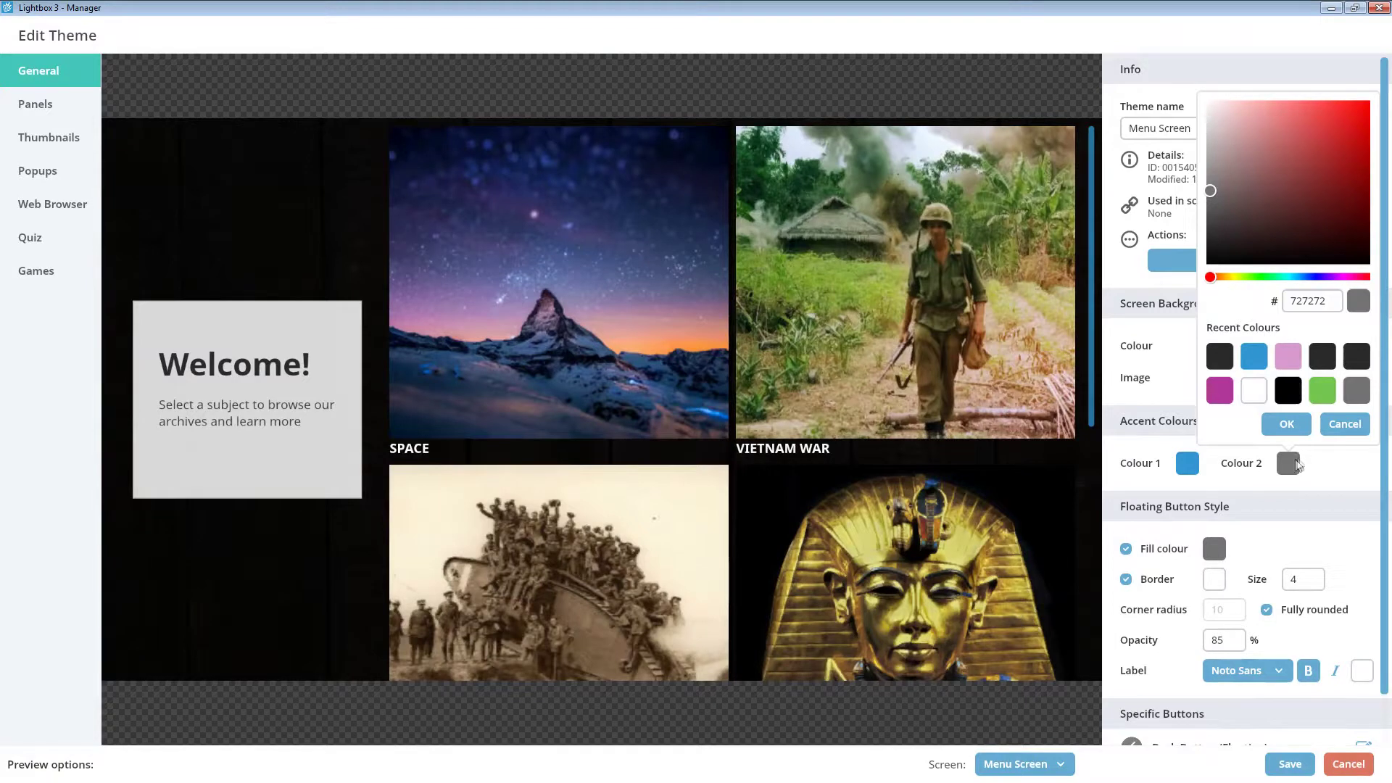
left_click(1355, 357)
left_click(1287, 424)
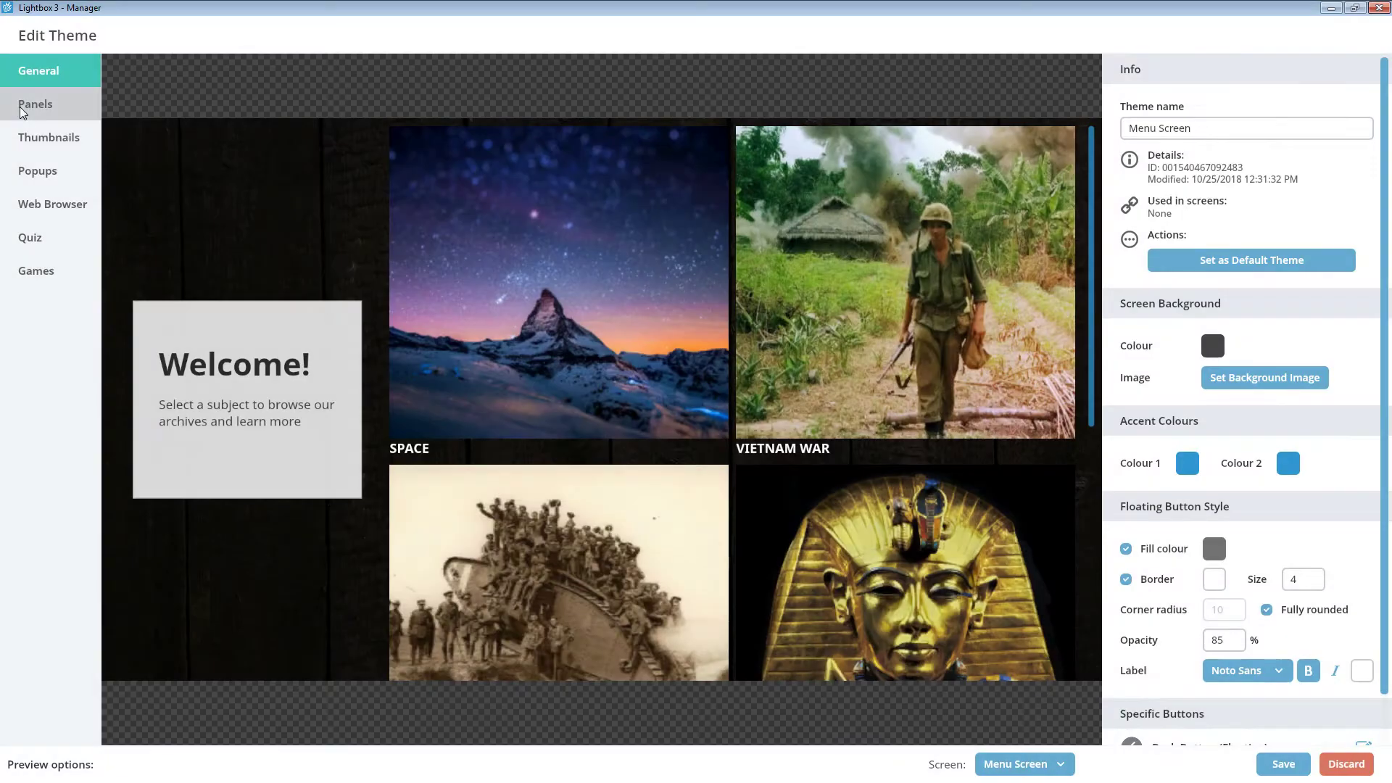
Try grey A3A3A3 as the theme's panel fill colour, and turn the panel fill off
left_click(29, 107)
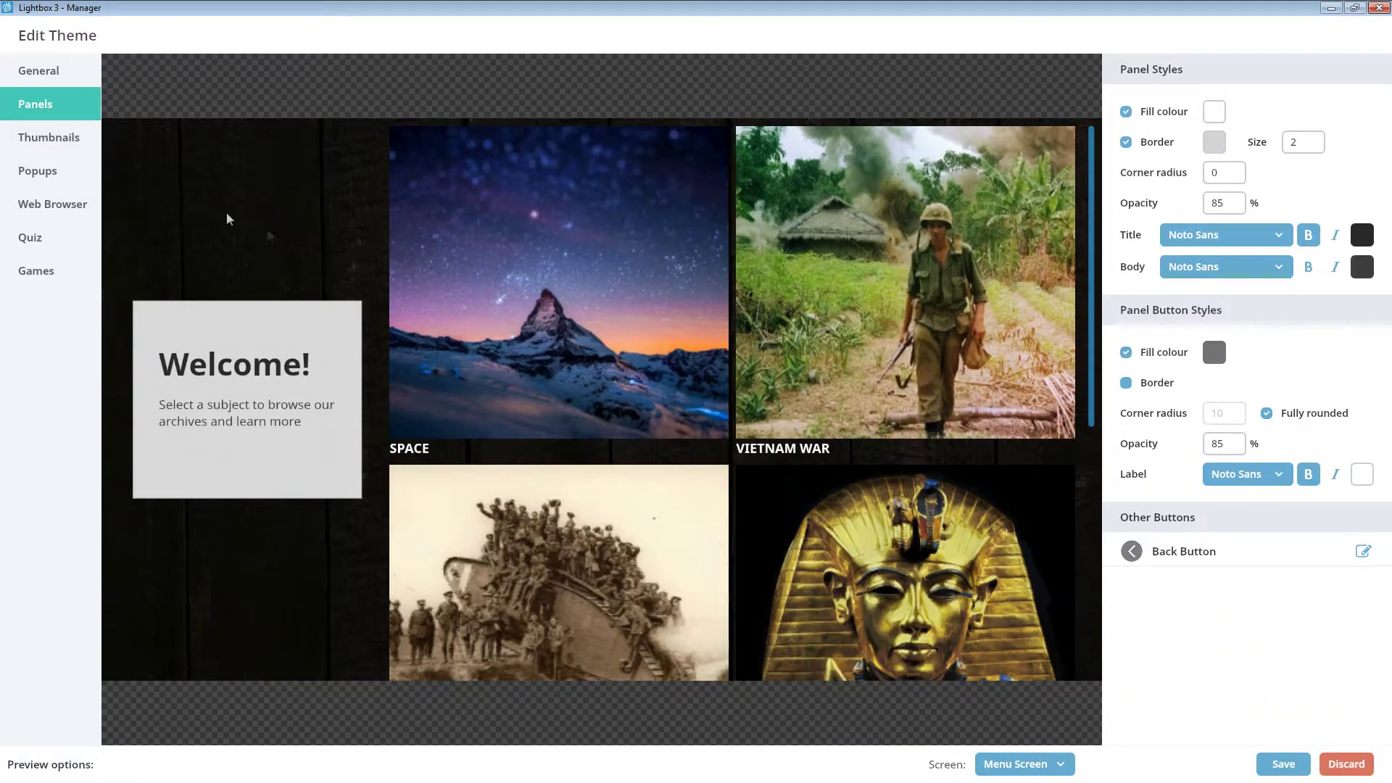
left_click(1215, 113)
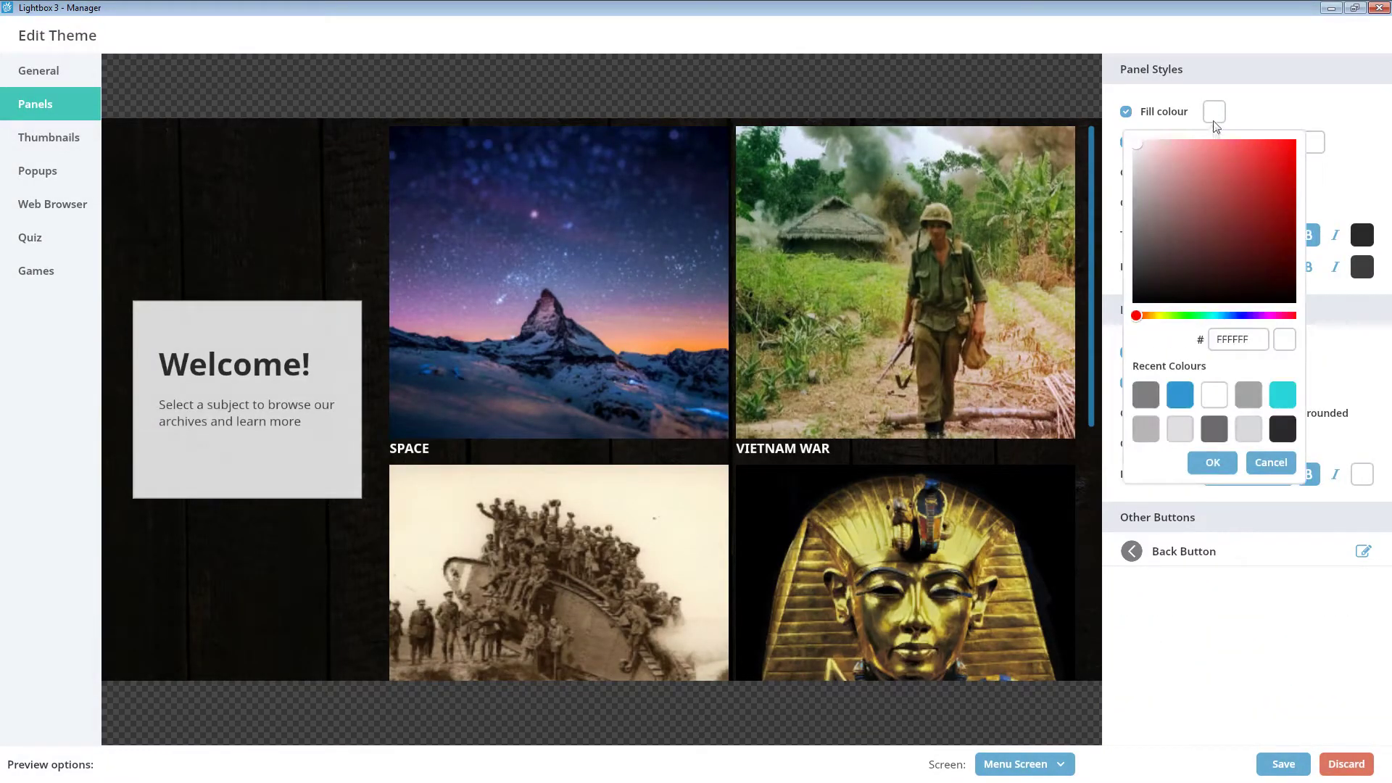
left_click(1248, 397)
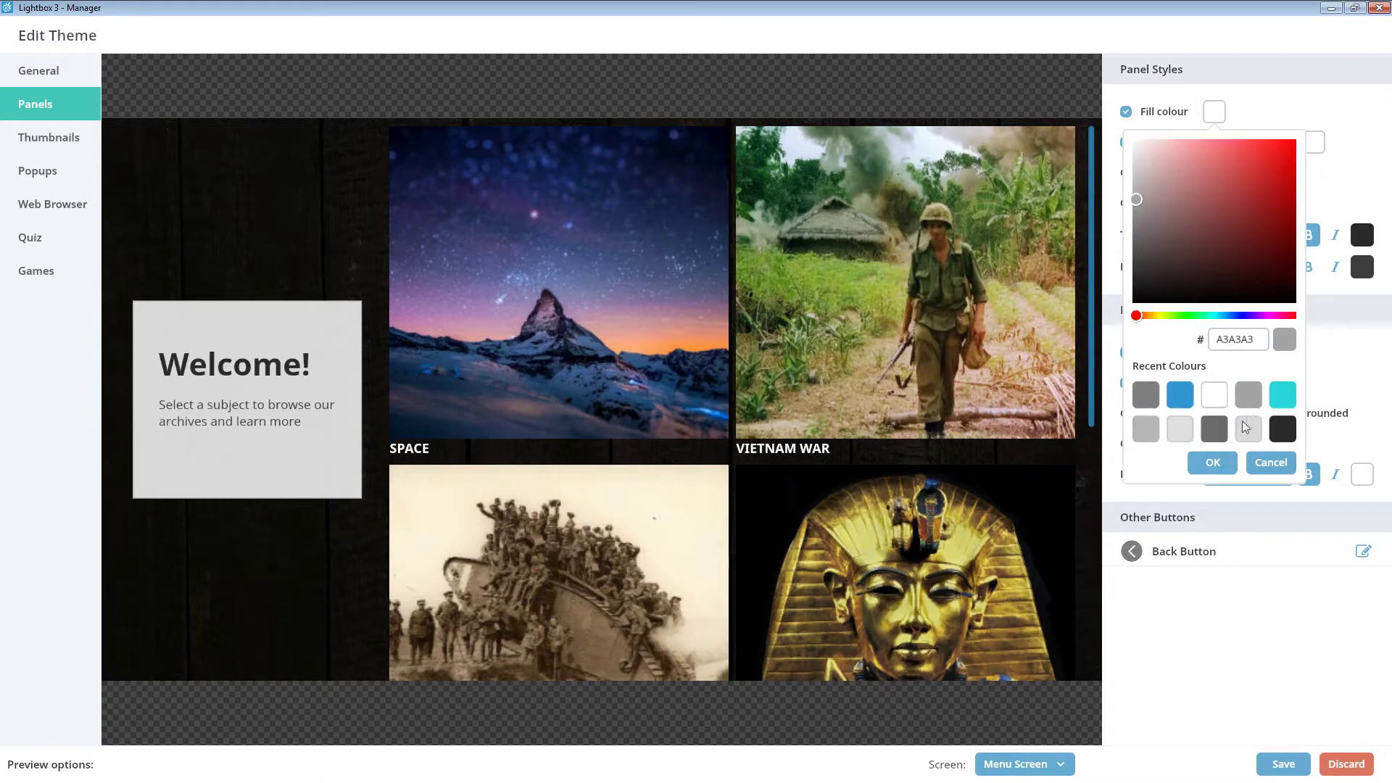
left_click(1224, 461)
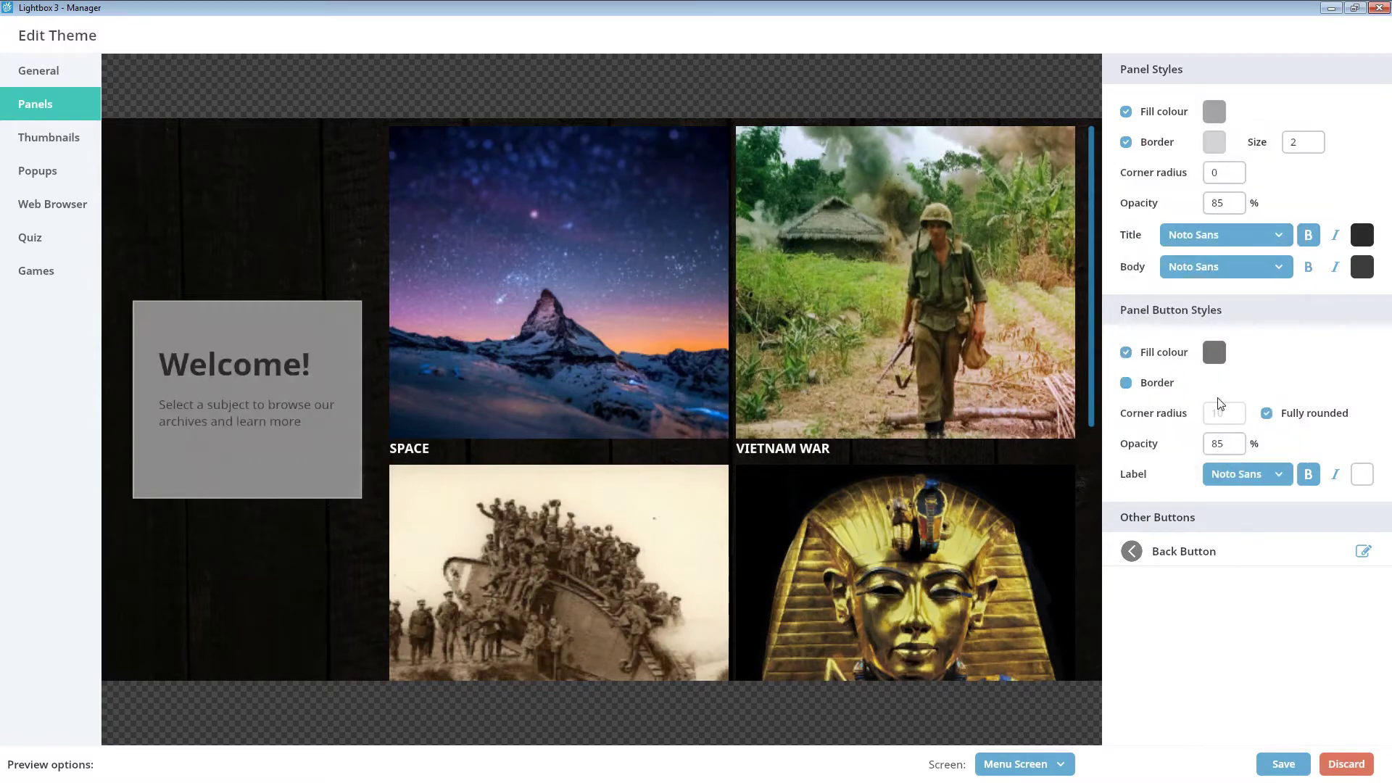
left_click(1126, 112)
Keep the panel border enabled and set its colour to blue 3197D3
left_click(1127, 142)
left_click(1127, 142)
left_click(1214, 142)
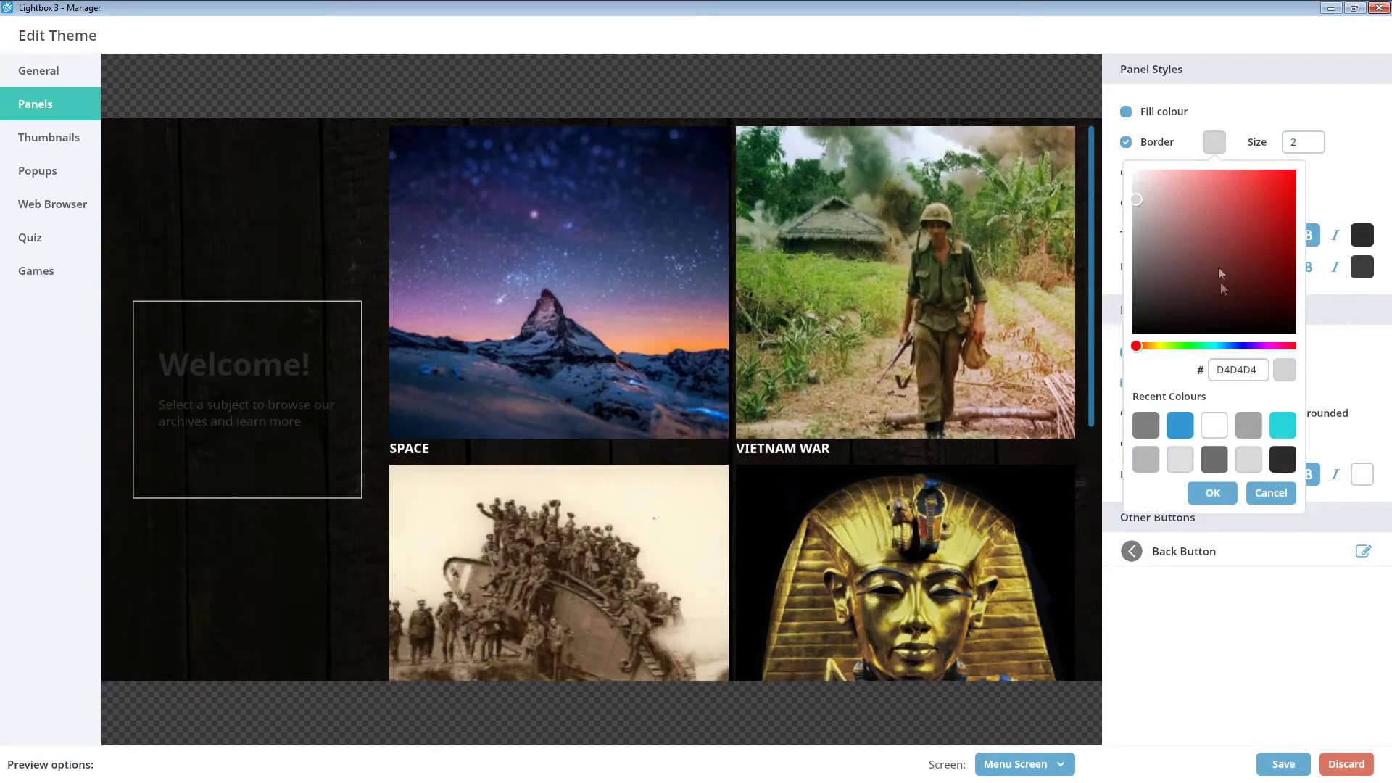
left_click(1191, 430)
left_click(1212, 493)
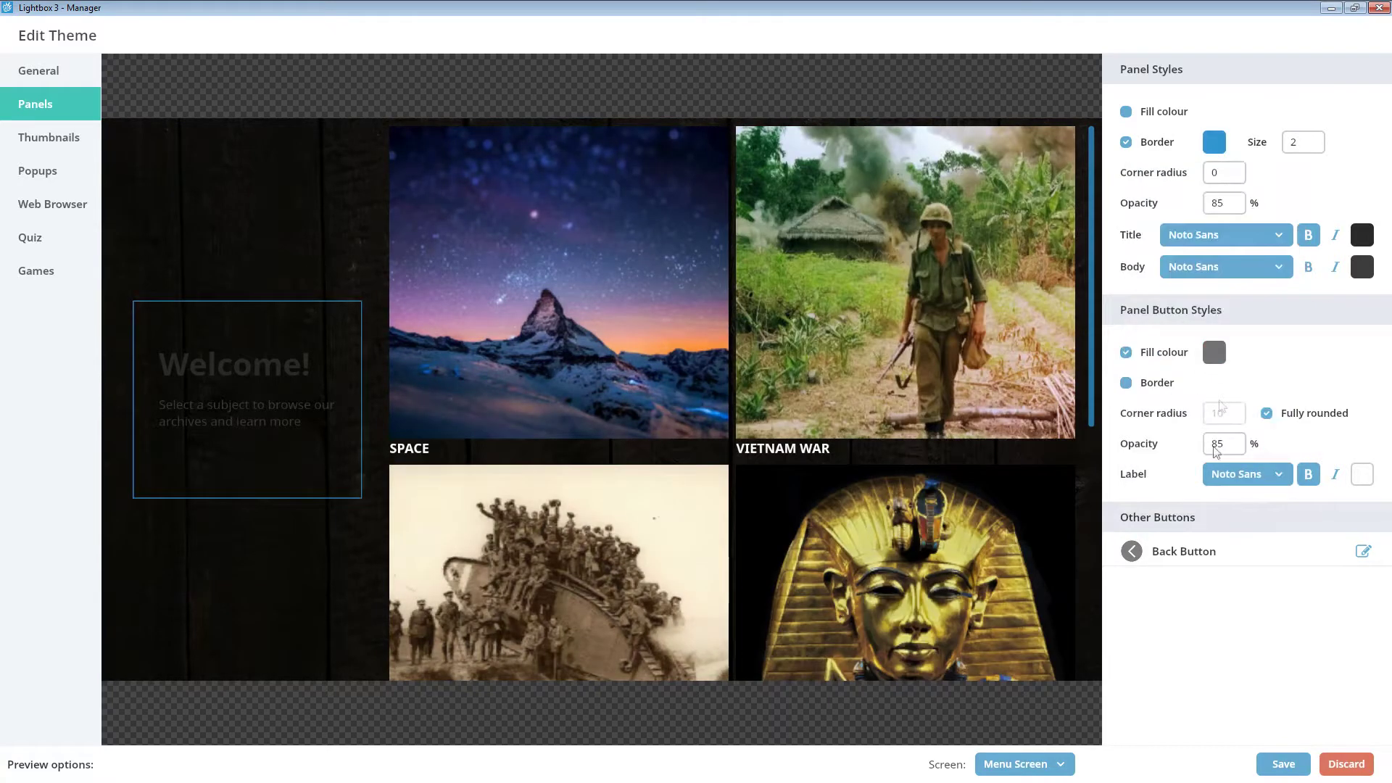
Set the panel border size to 3 and the panel opacity to 45%
left_click(1292, 140)
left_click_drag(1182, 175, 1189, 181)
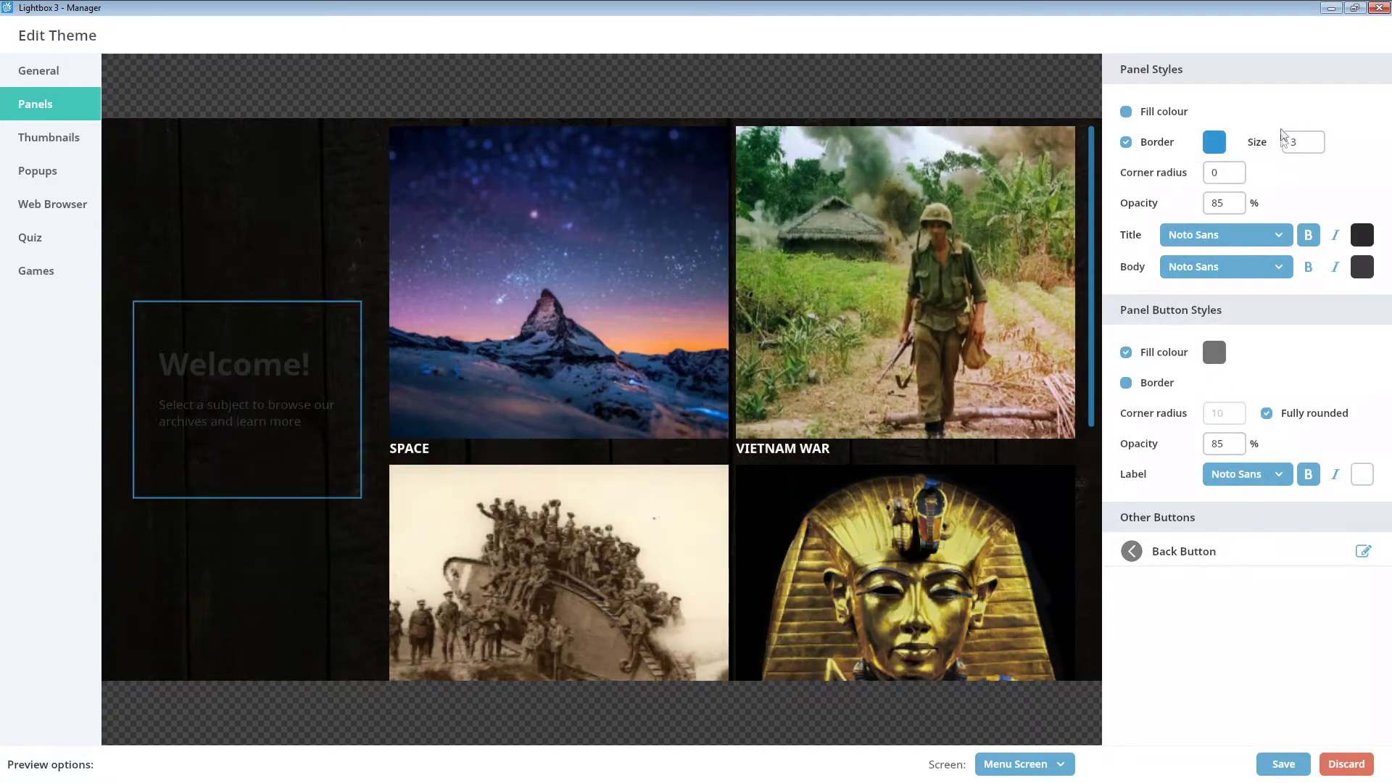
left_click(1227, 195)
left_click_drag(1293, 236, 1212, 238)
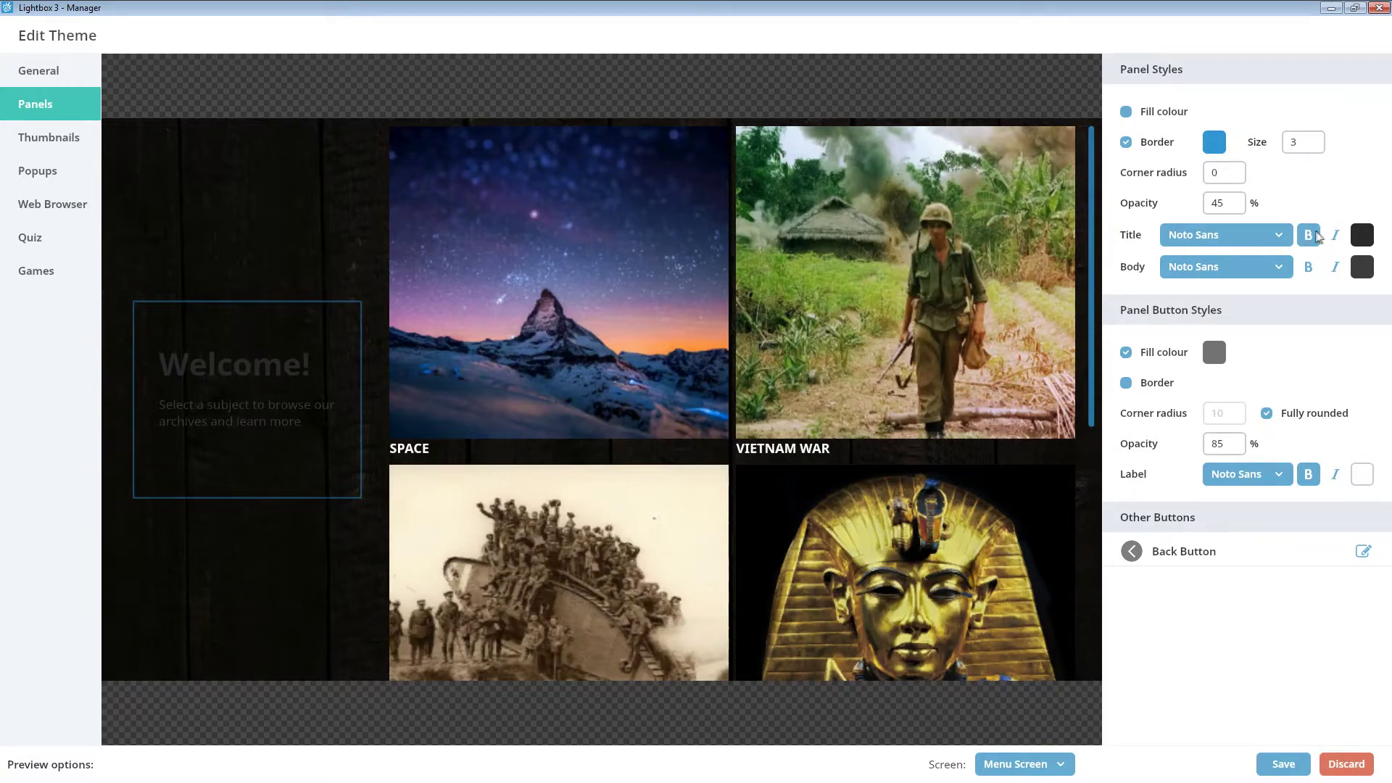
Make the panel title italic and set its colour to white FFFFFF
left_click(1334, 235)
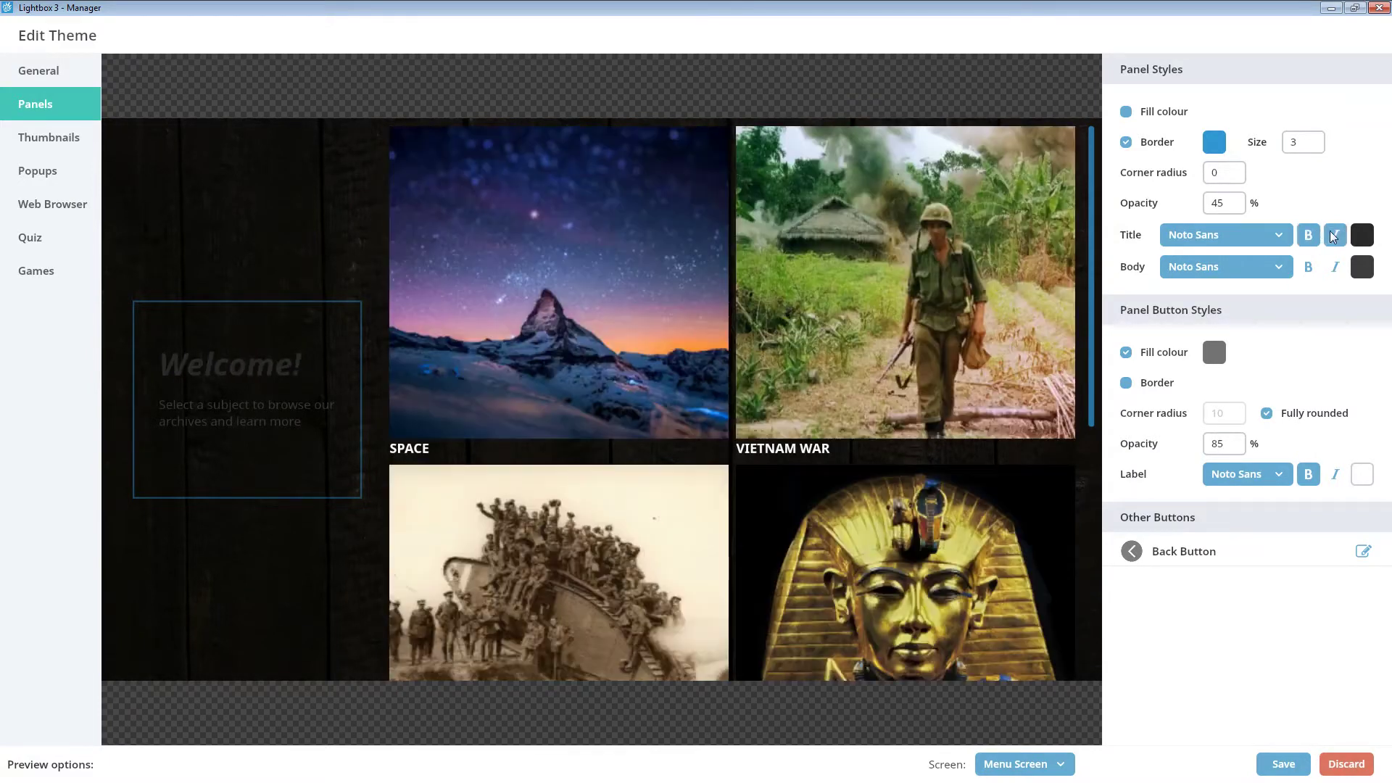
left_click(1367, 239)
left_click_drag(1265, 269, 1184, 255)
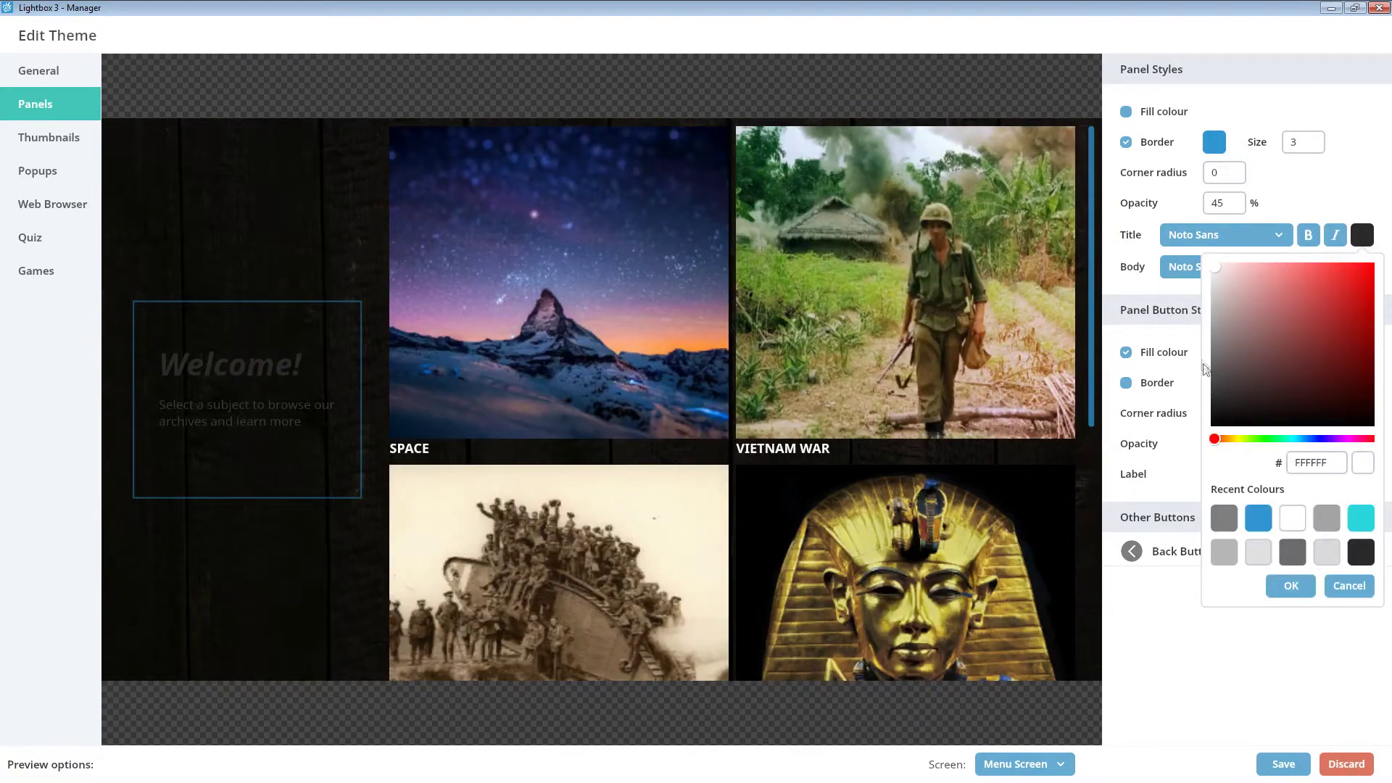
left_click(1289, 585)
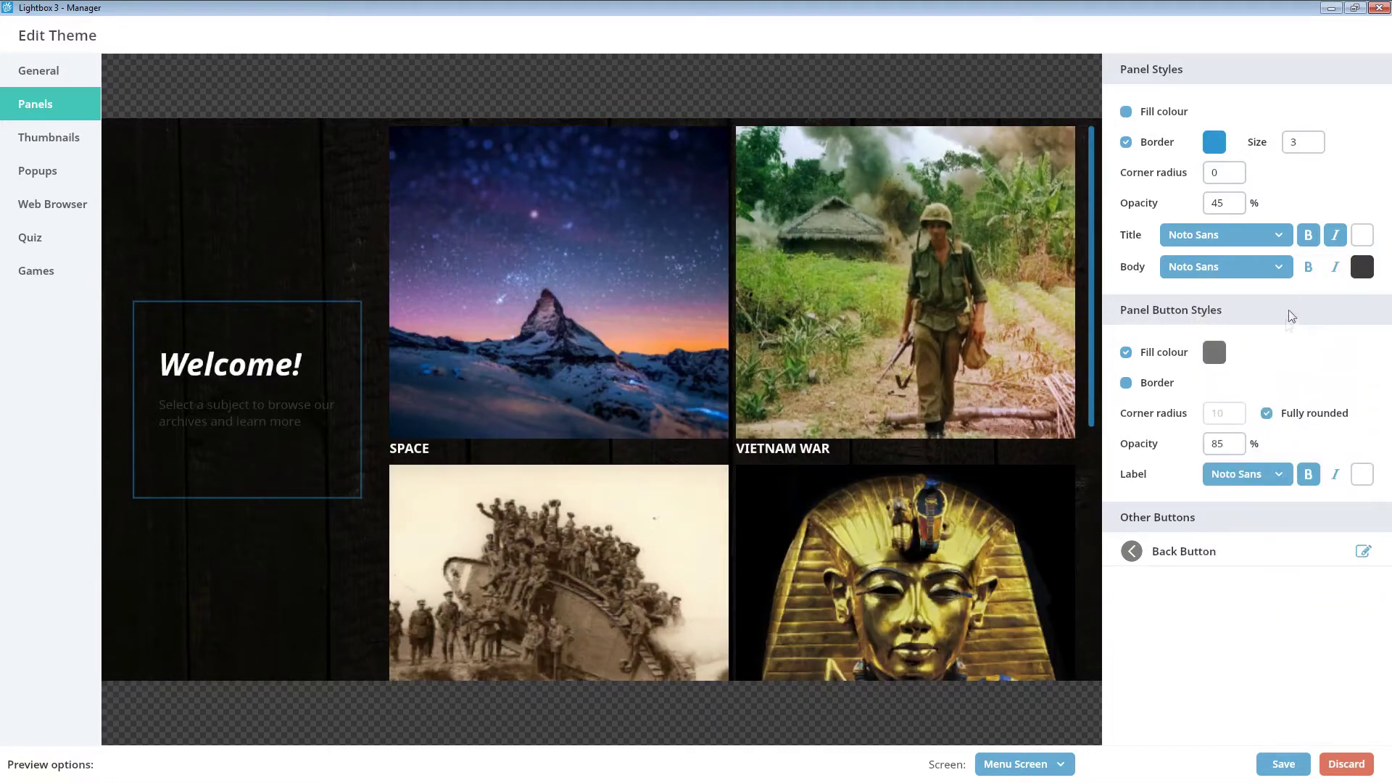
Make the panel body text bold and set its colour to white
left_click(1308, 268)
left_click(1361, 266)
left_click_drag(1298, 319, 1211, 288)
left_click(1290, 617)
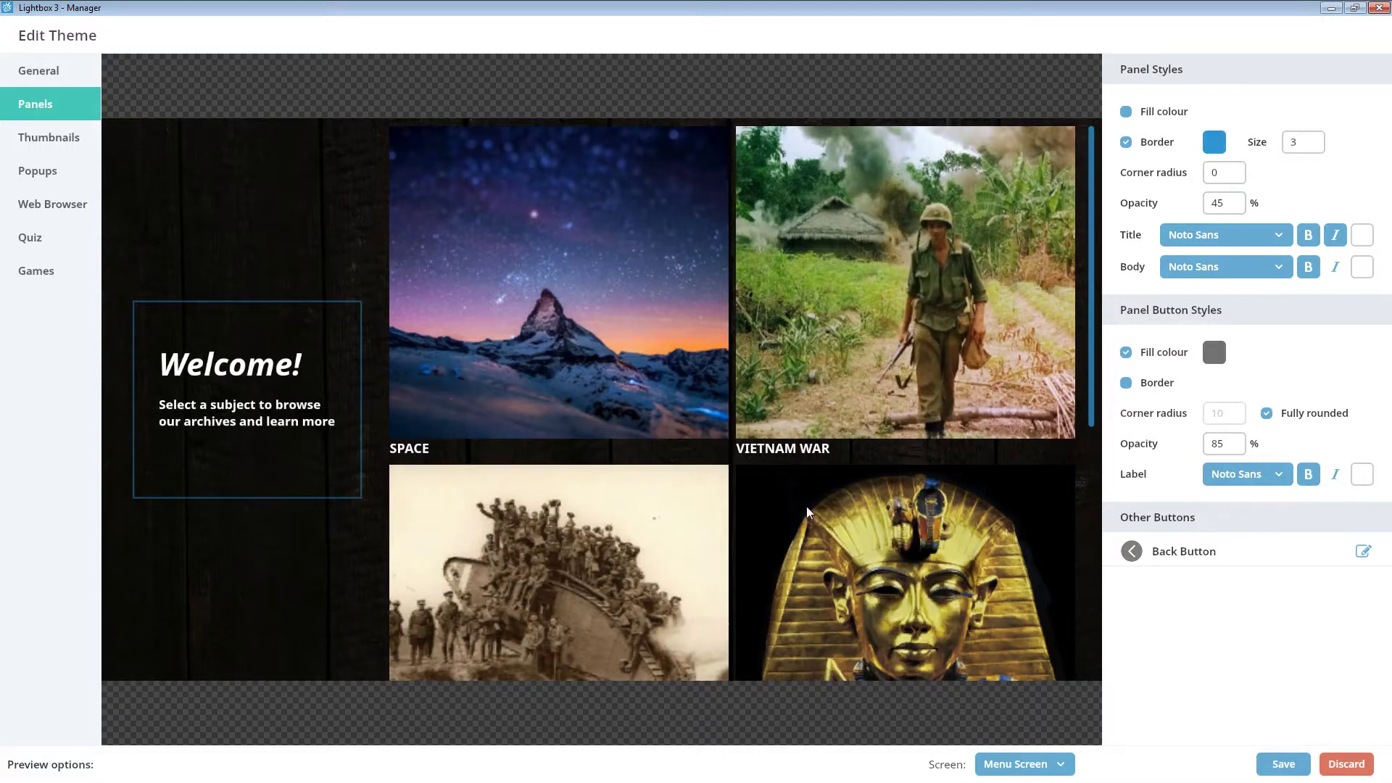
Enable the thumbnail border in the theme and colour it blue 3197D3
left_click(73, 147)
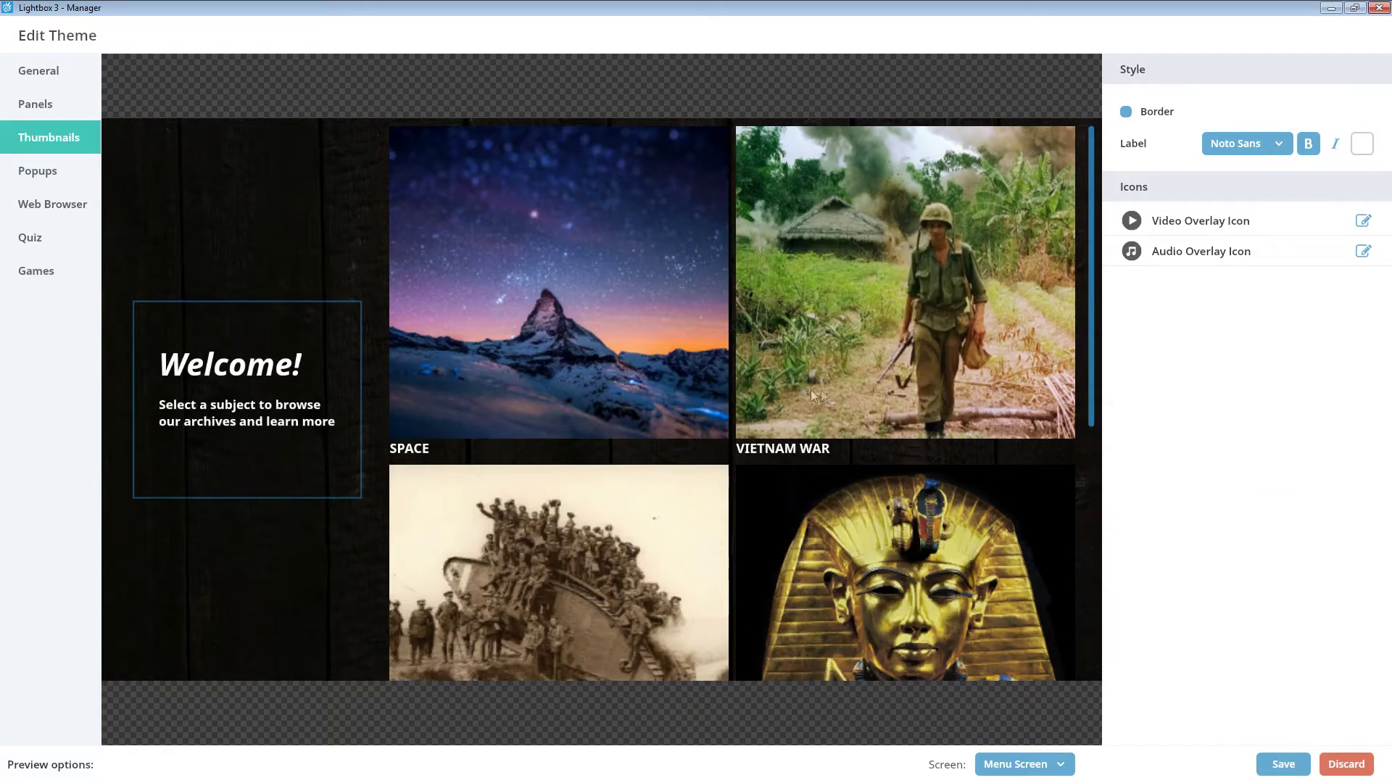
left_click(1162, 117)
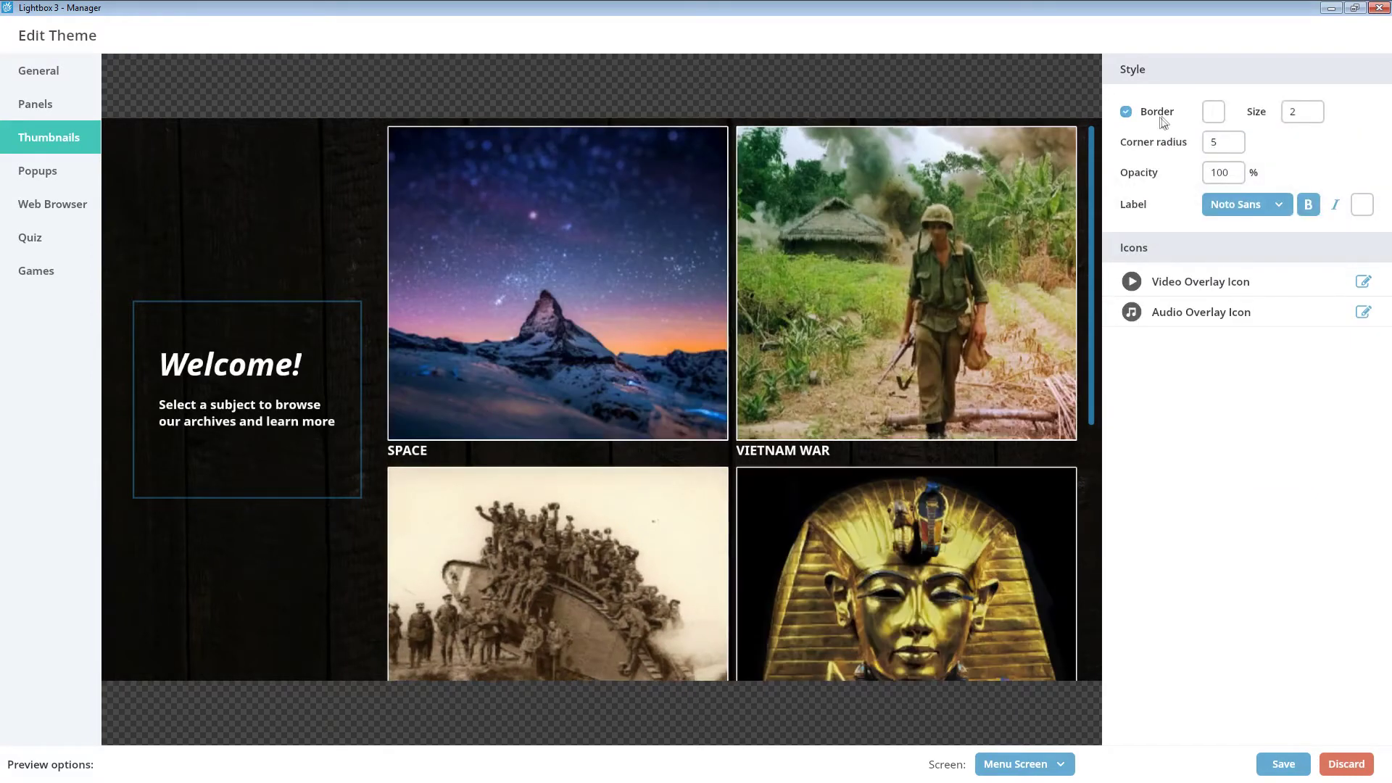
left_click(1211, 114)
left_click(1180, 396)
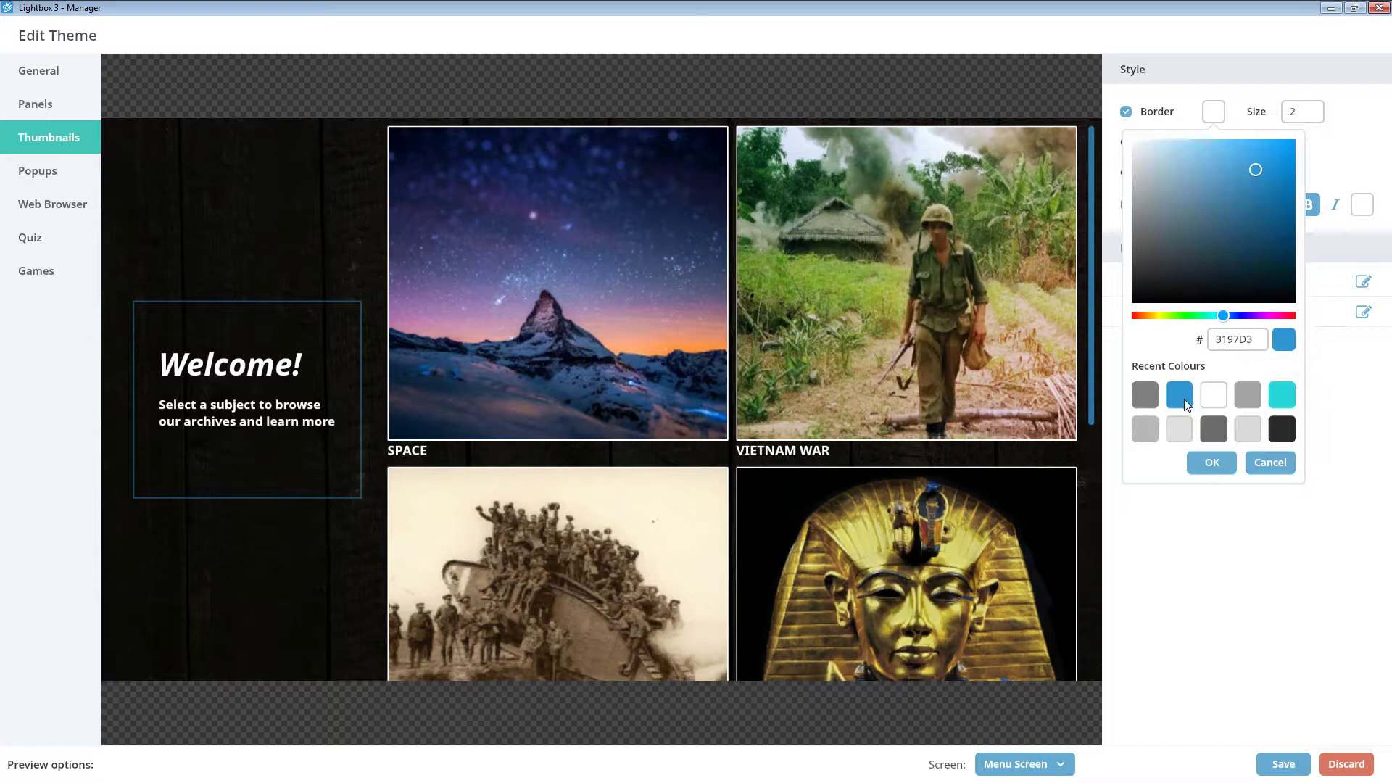
left_click(1211, 464)
Set the thumbnail border size to 3 and the thumbnail border opacity to 49%
left_click(1308, 119)
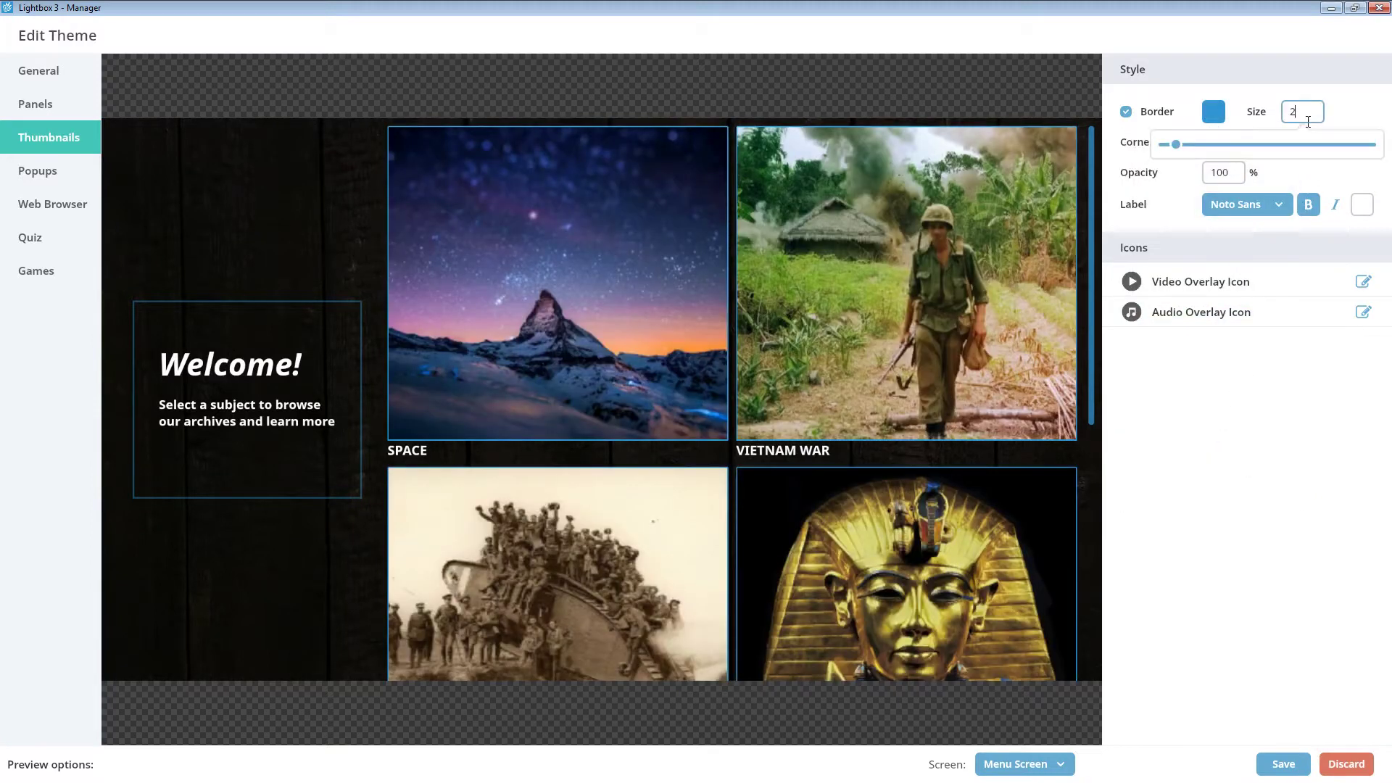
left_click_drag(1176, 145, 1187, 145)
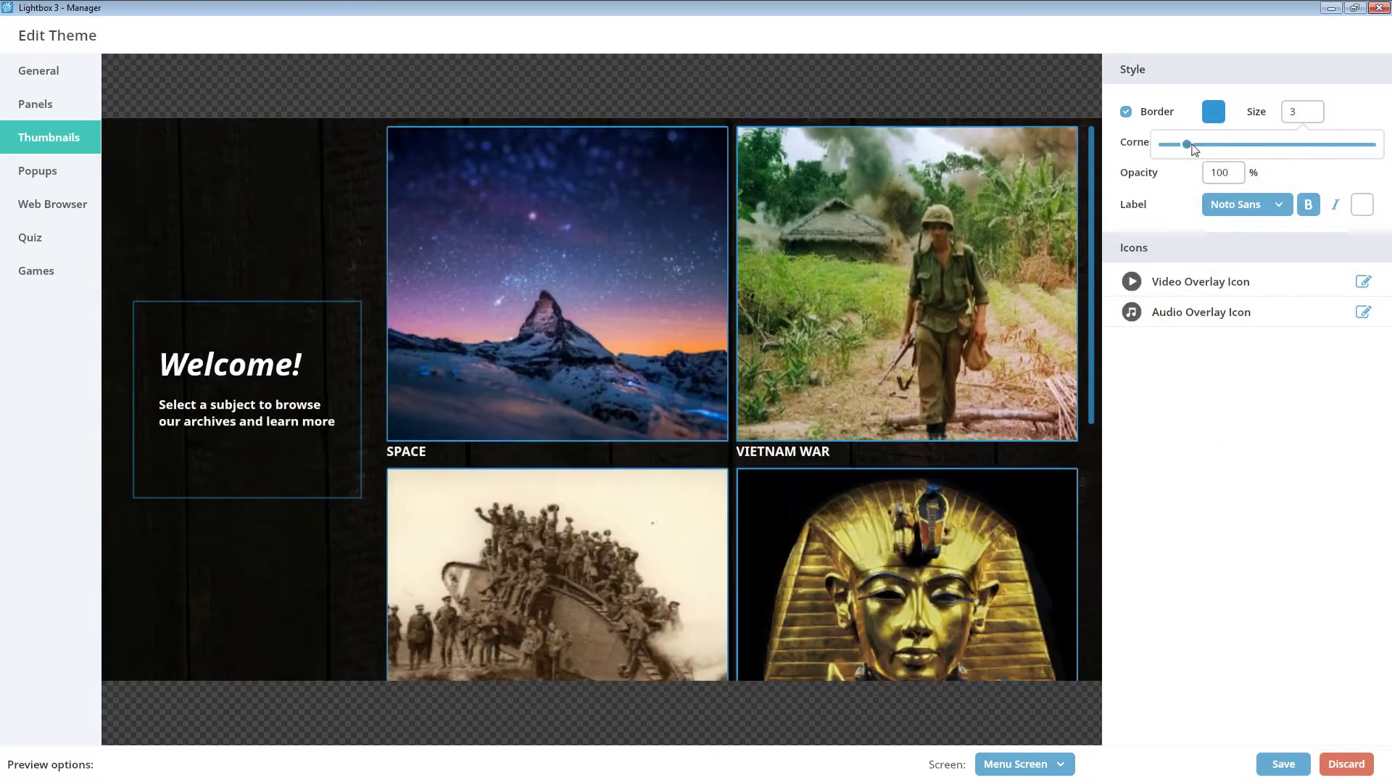
left_click(1195, 194)
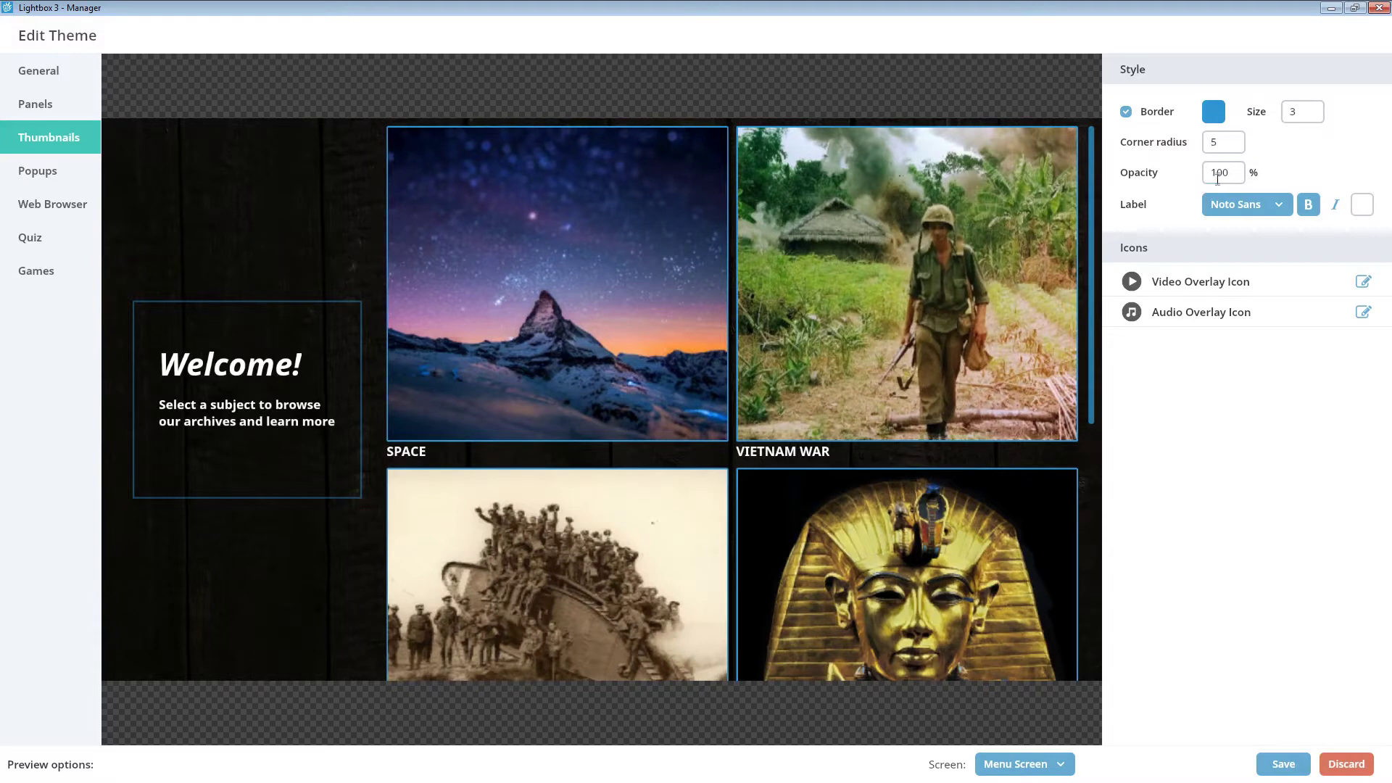
left_click(1218, 174)
left_click_drag(1270, 219, 1228, 207)
left_click(1222, 281)
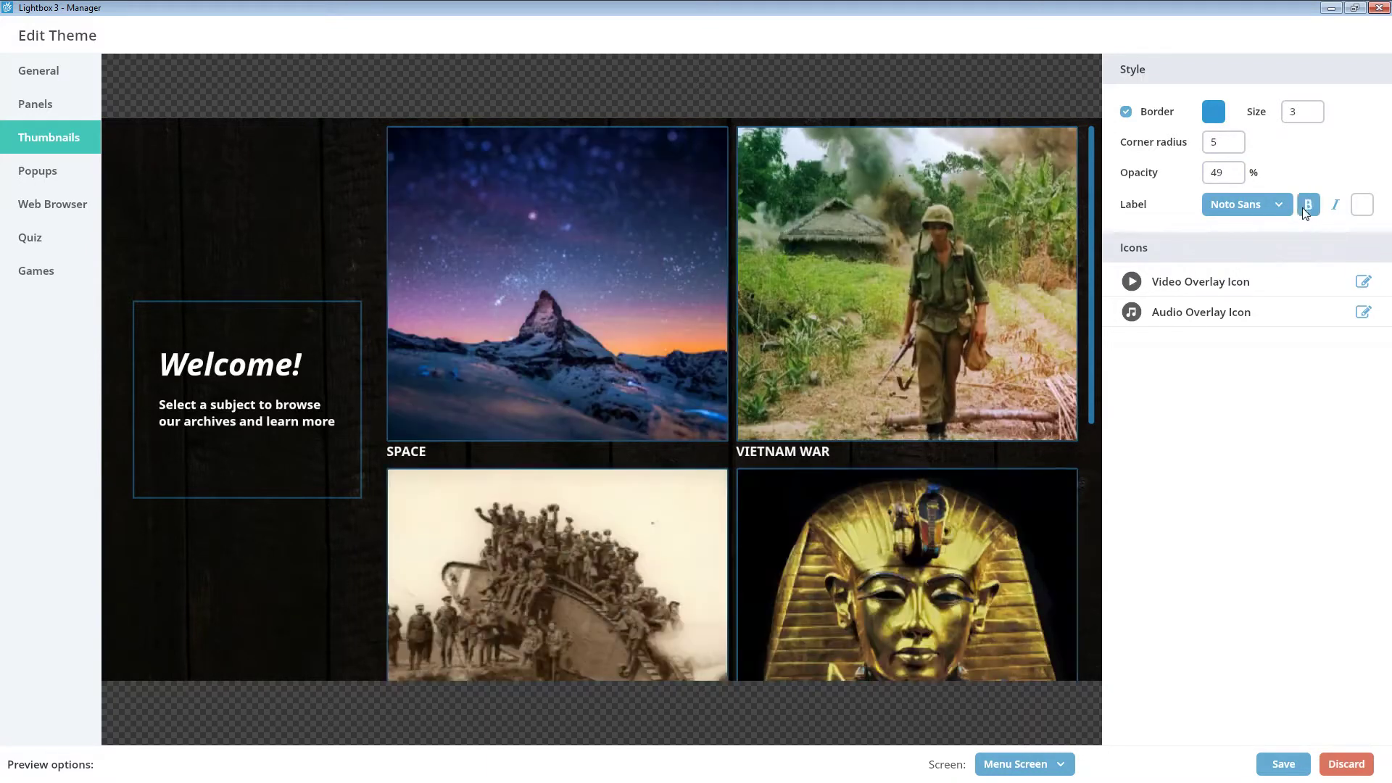
Set the thumbnail label colour to blue 3197D3 and save the theme
left_click(1361, 208)
left_click(1258, 487)
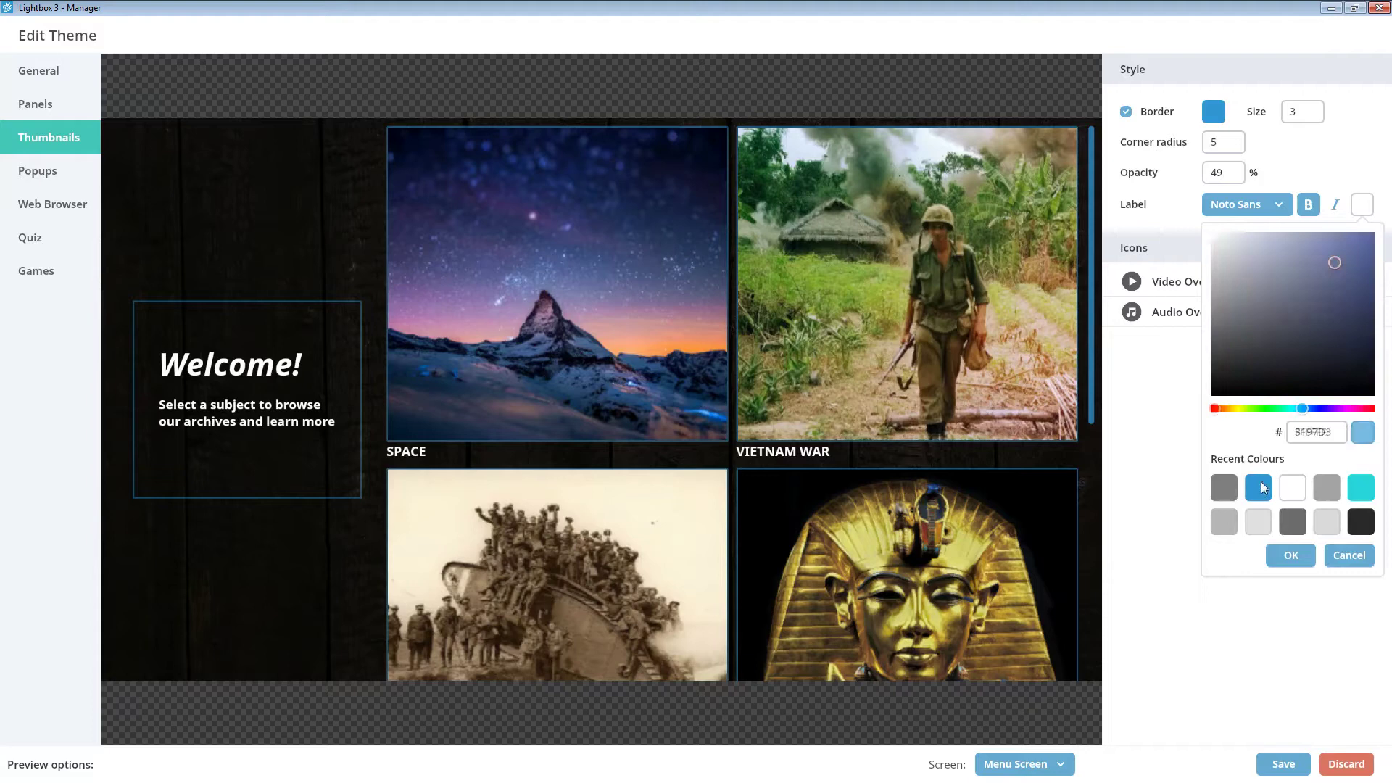
left_click(1282, 554)
scroll(1047, 401, "down", 3)
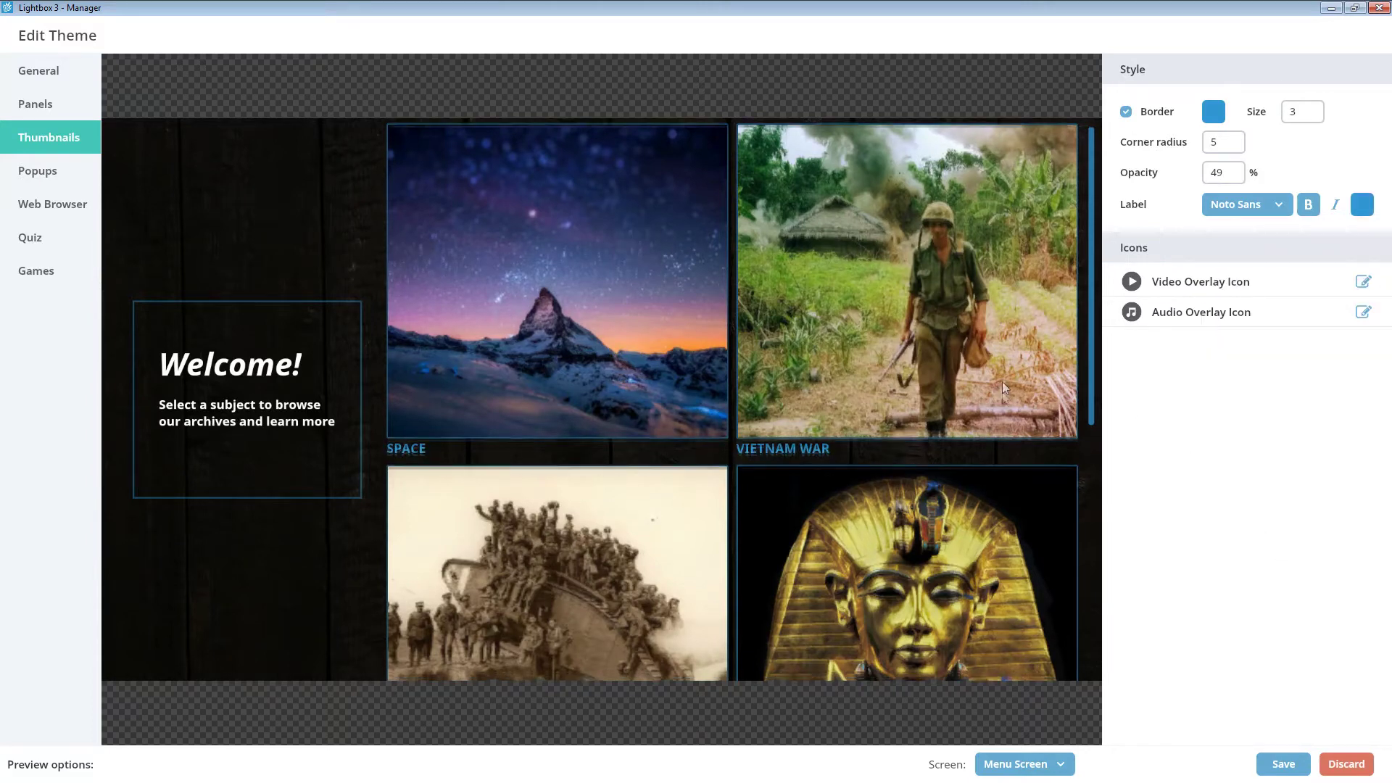
scroll(1047, 520, "up", 3)
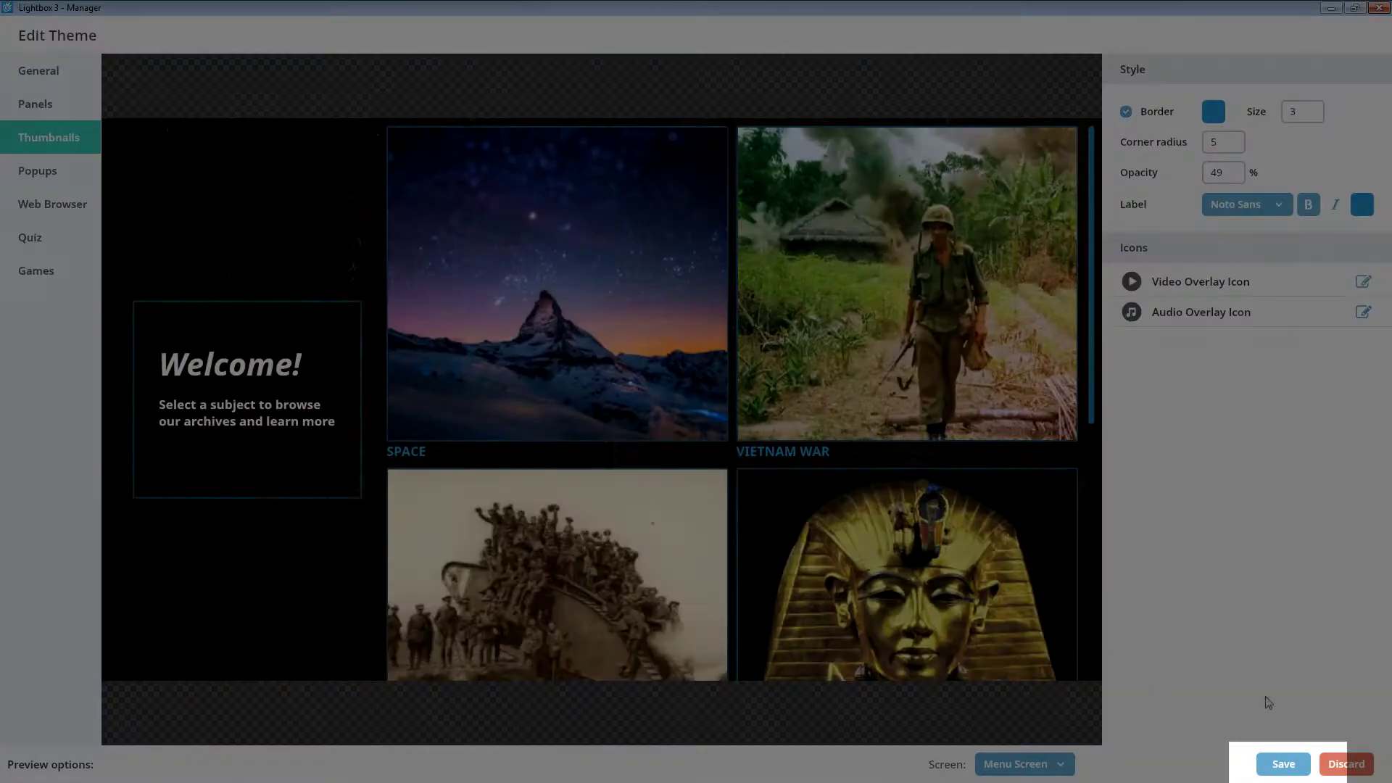
left_click(1283, 764)
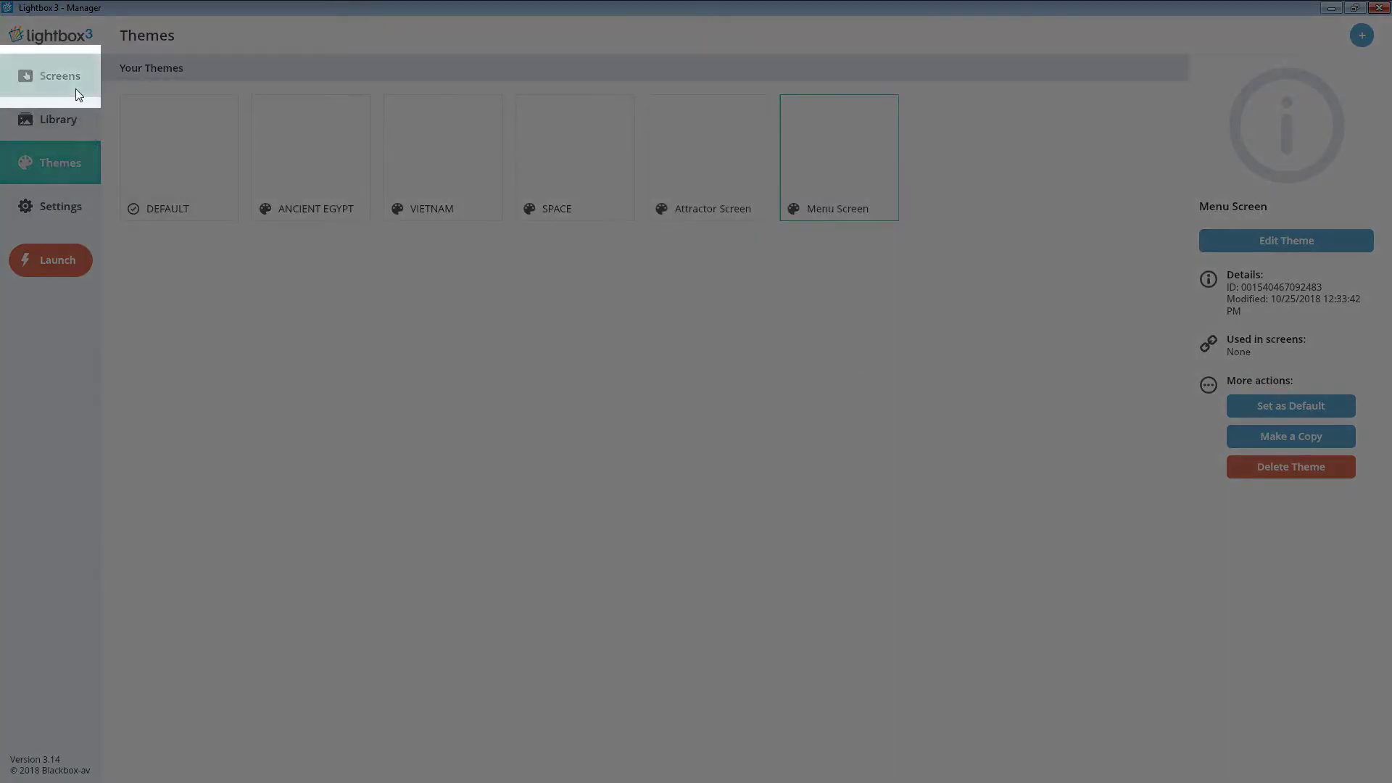
Apply the Menu Screen theme to the Menu Screen home screen and save the screen
left_click(75, 87)
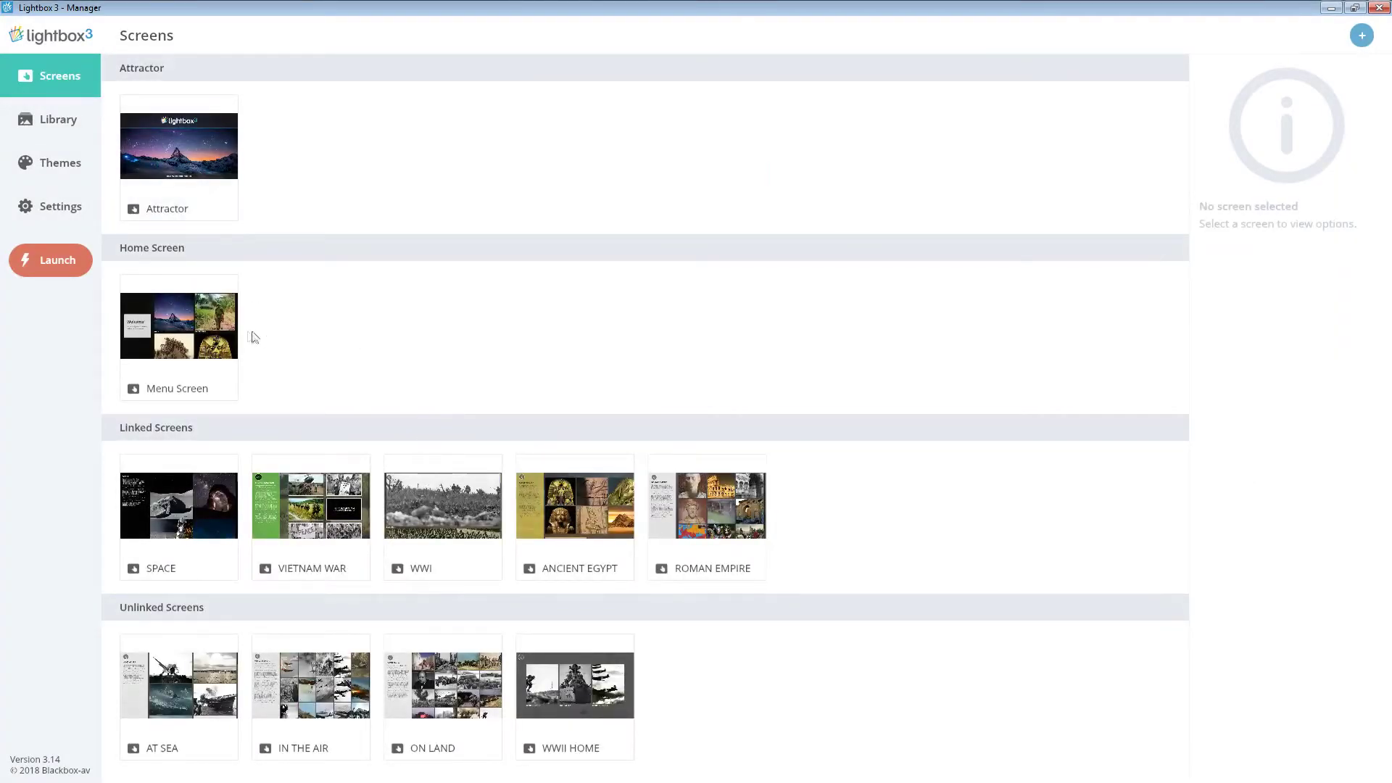
double_click(207, 342)
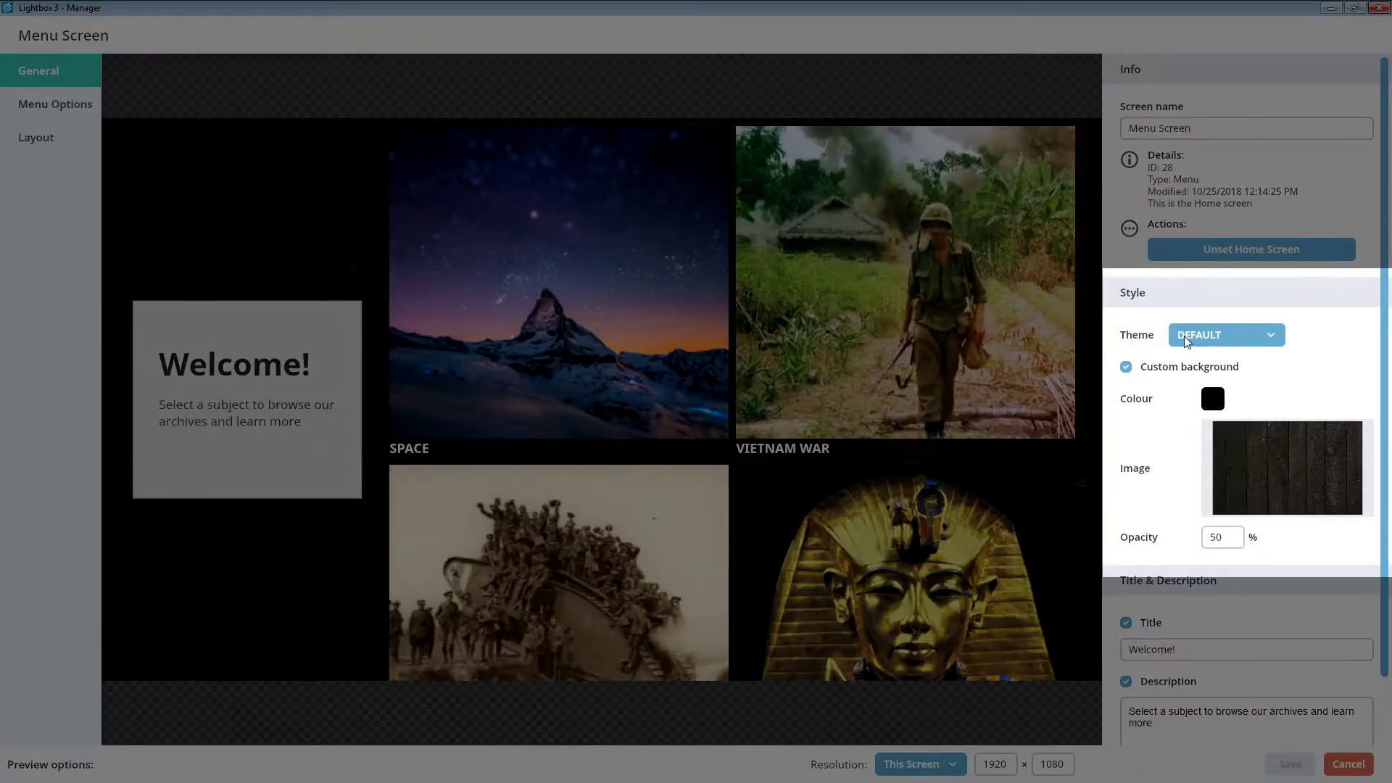
left_click(1185, 338)
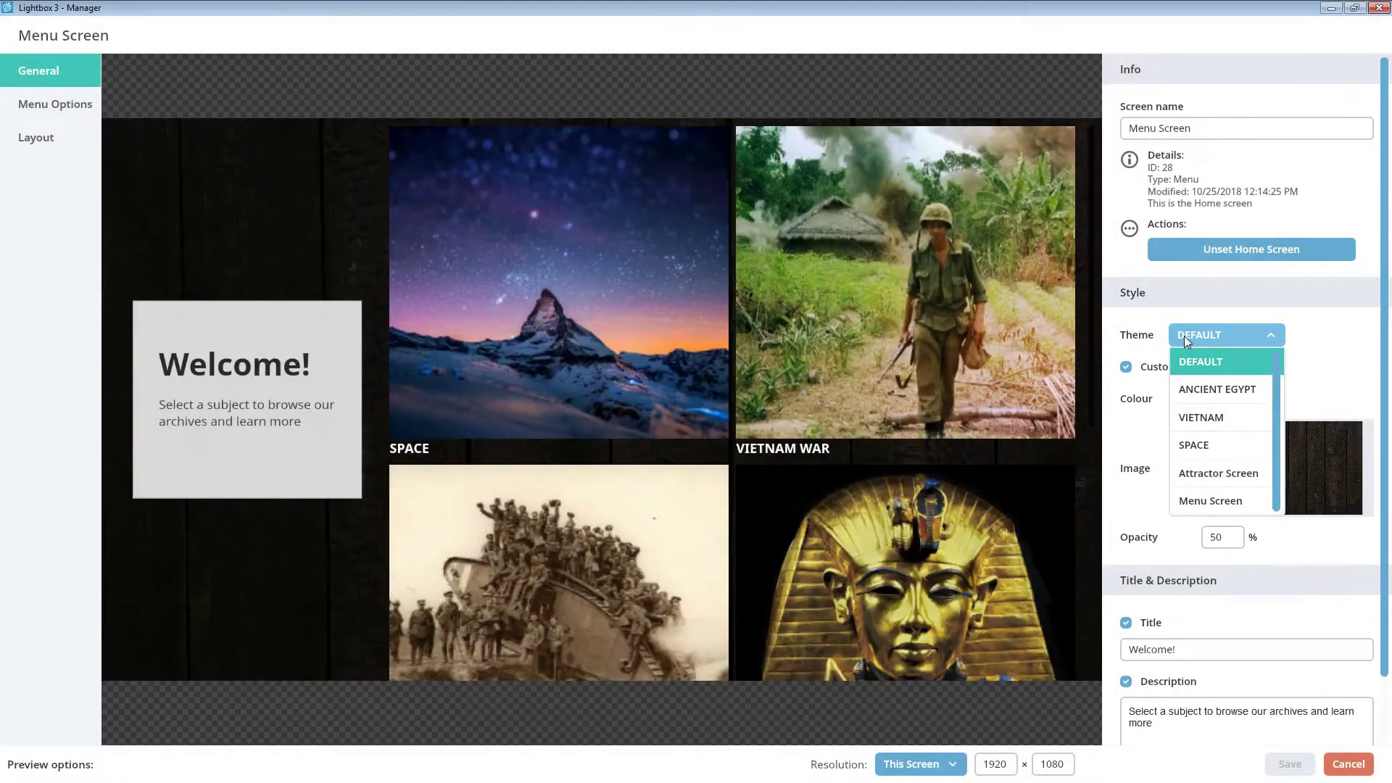
left_click(1194, 506)
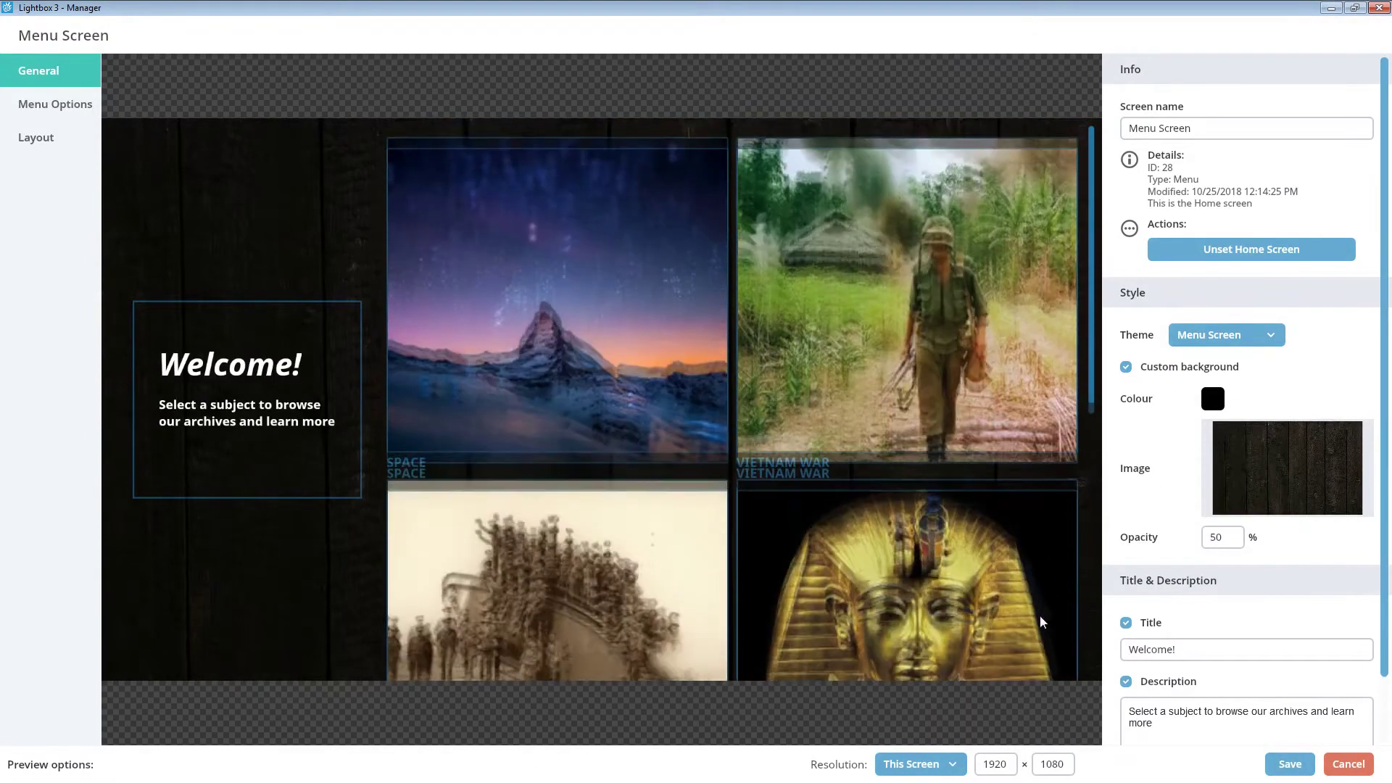
left_click(1291, 765)
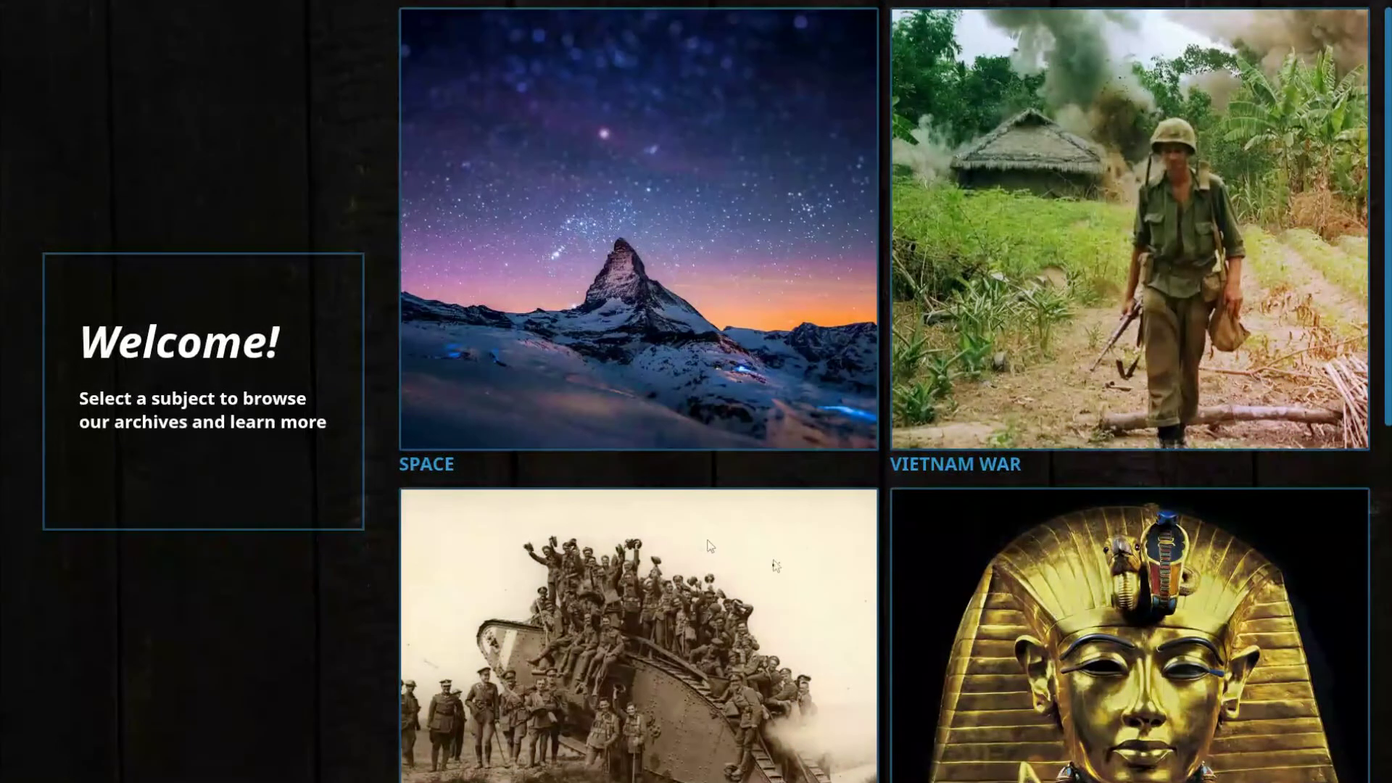
Look through all the collection buttons on the themed menu in the running presentation
scroll(403, 577, "down", 8)
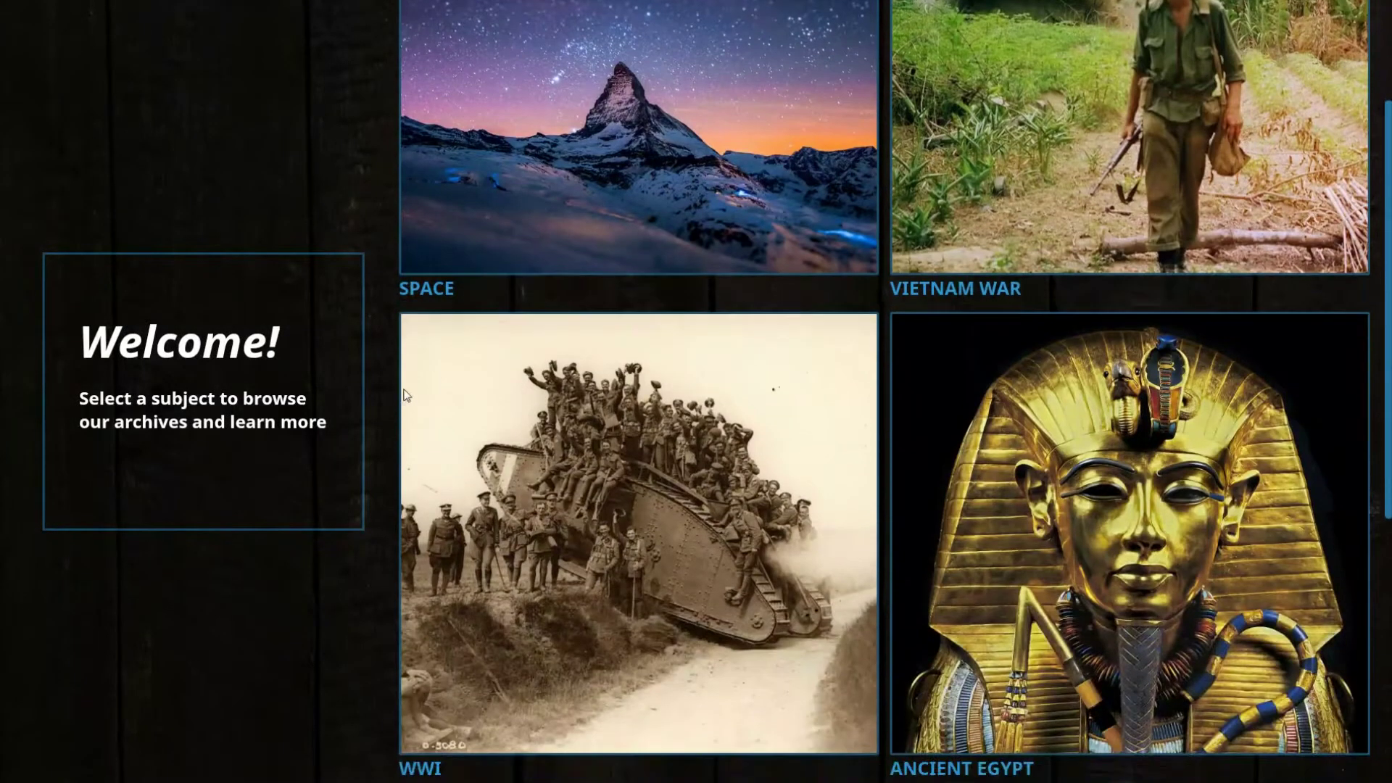
scroll(681, 294, "down", 2)
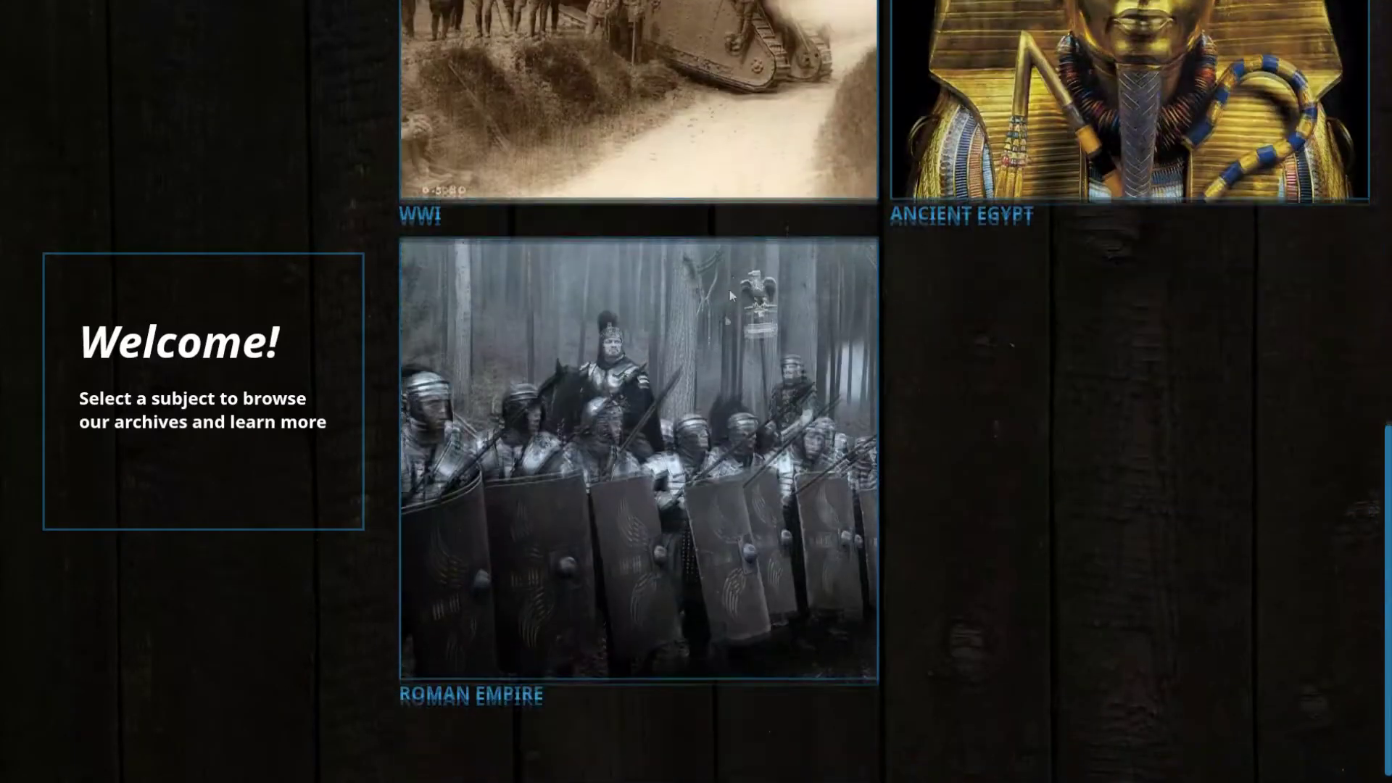
scroll(788, 412, "up", 4)
scroll(780, 485, "up", 6)
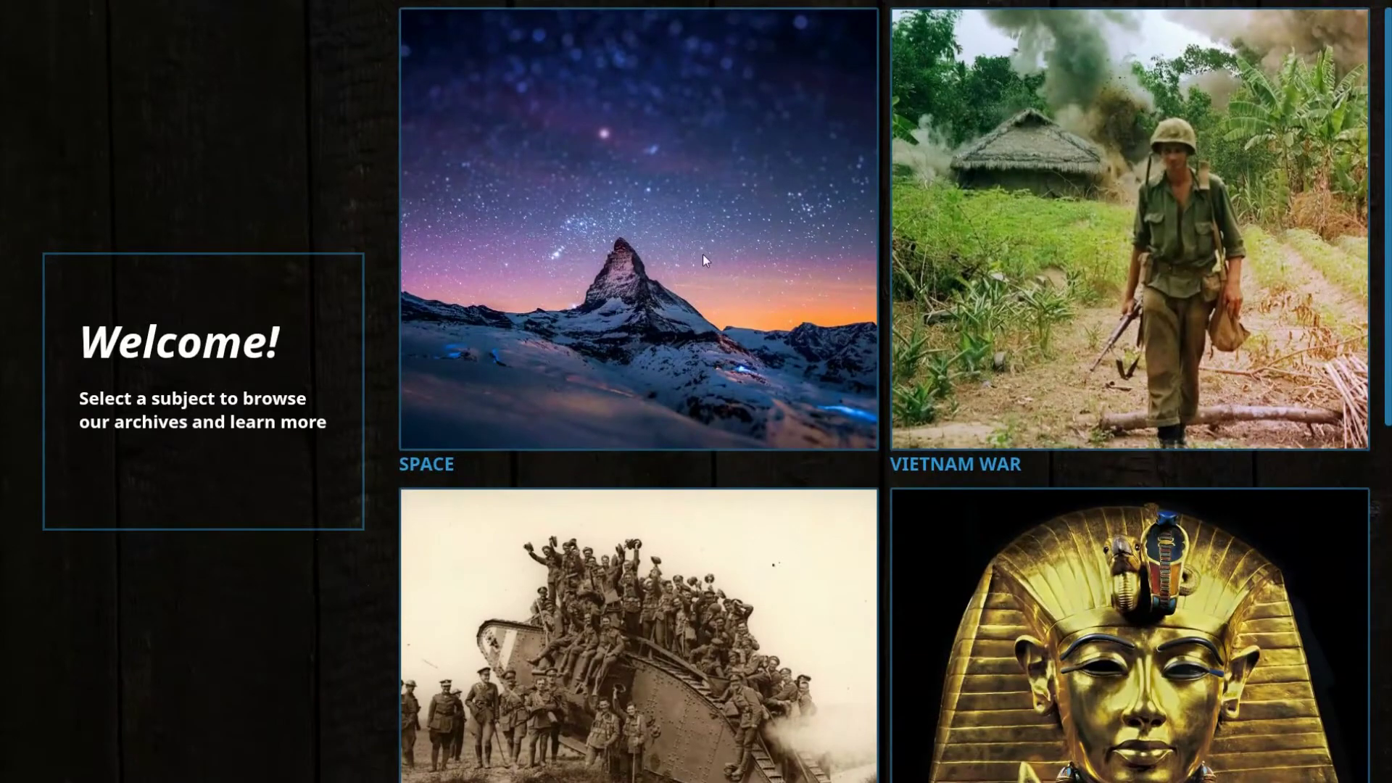
Check the linked collections by browsing SPACE and WWII IN THE AIR, and return from the latter
left_click(704, 256)
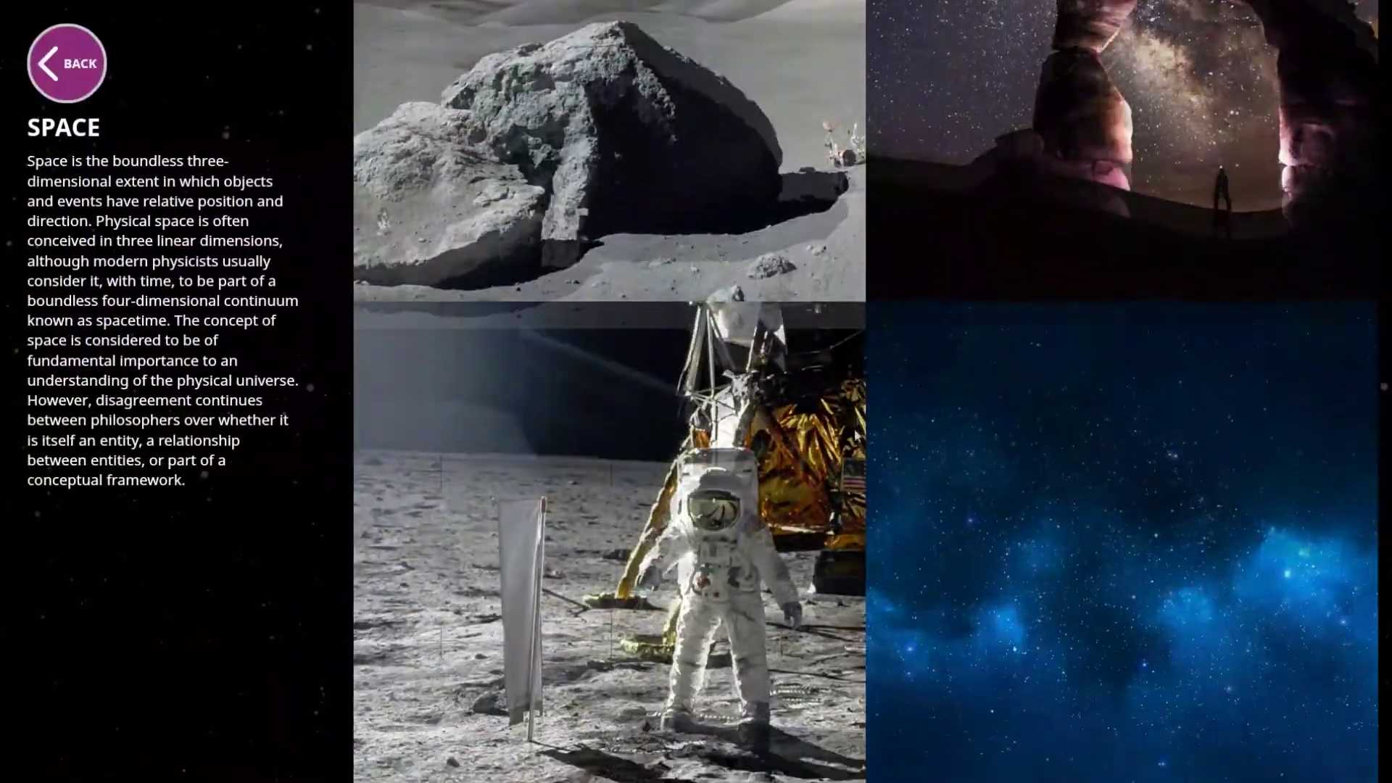
scroll(858, 247, "down", 3)
scroll(795, 530, "up", 3)
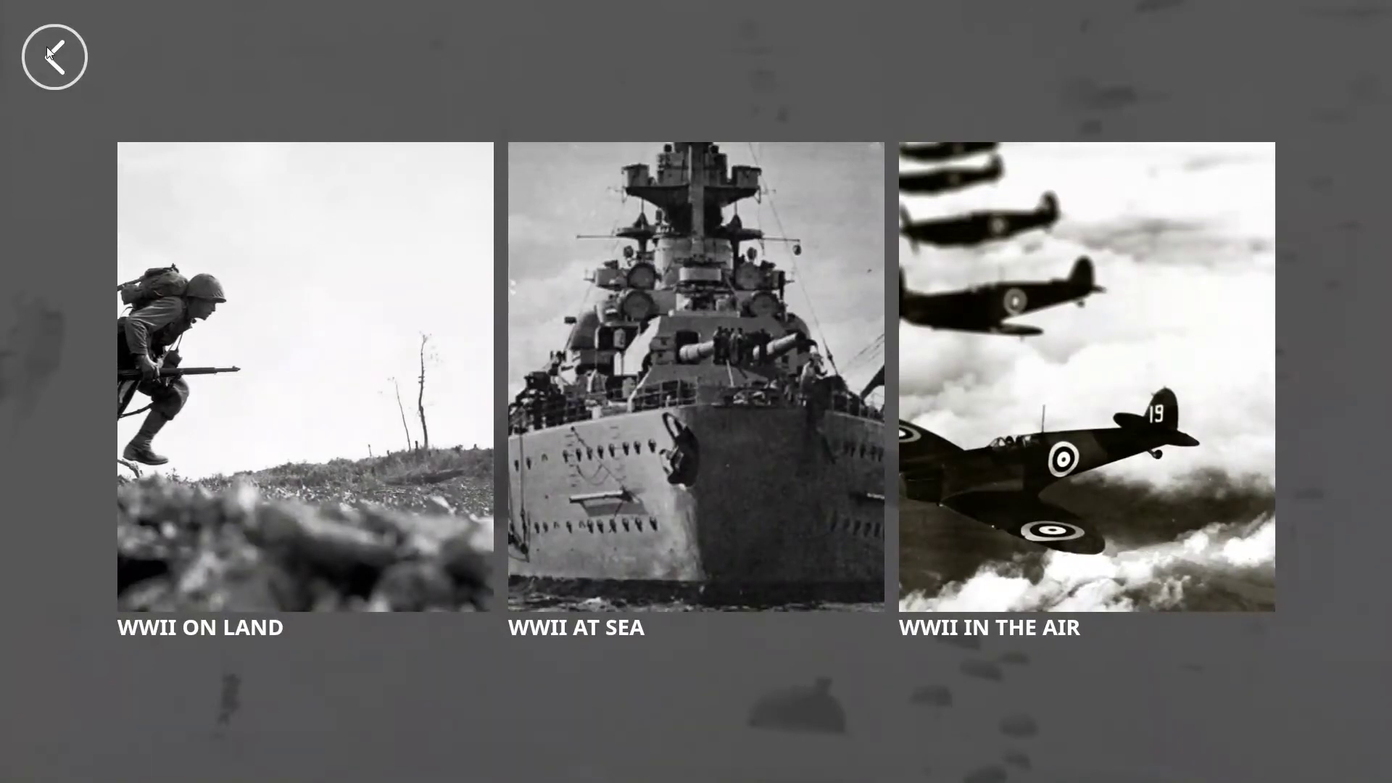
left_click(972, 235)
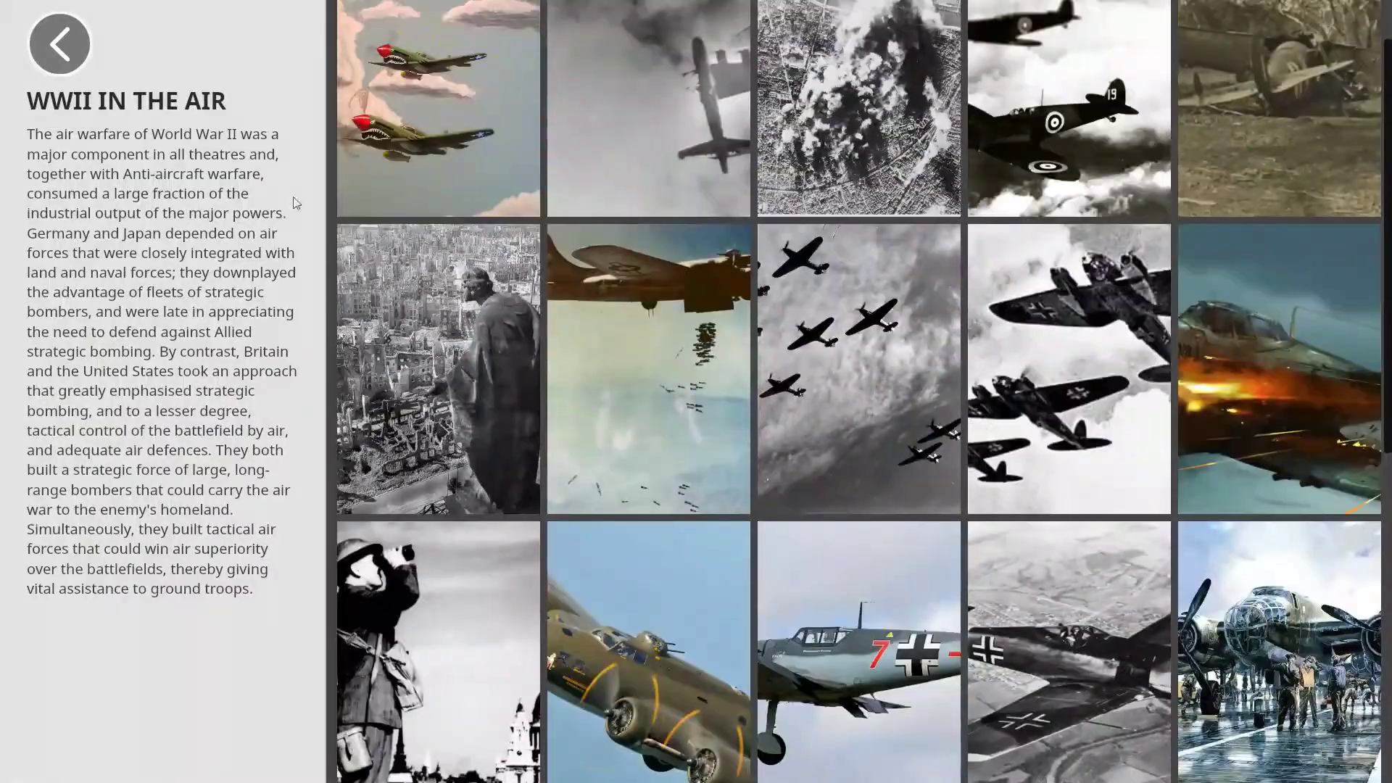
left_click(48, 49)
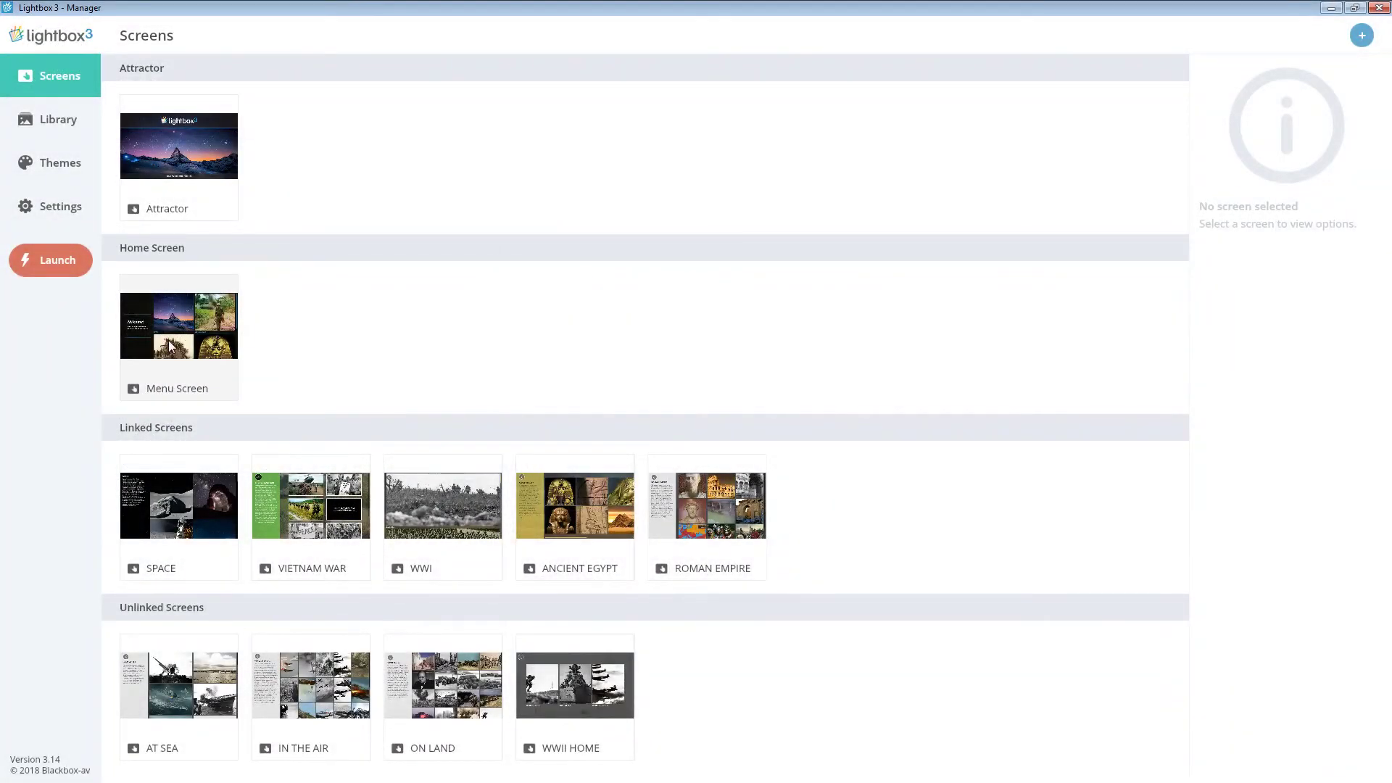
Add a new menu button to the Menu Screen home screen with the Go to Screen action linked to WWII HOME
double_click(170, 347)
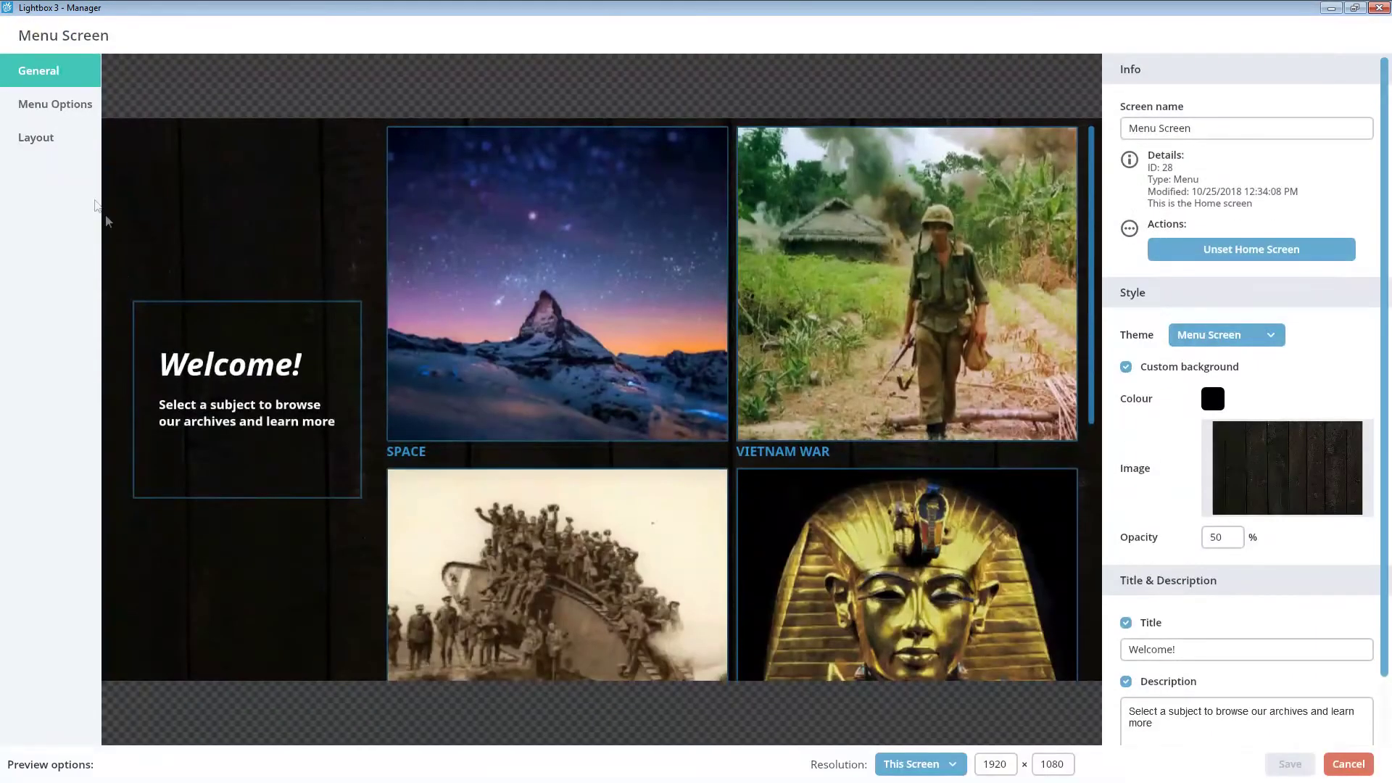
left_click(22, 107)
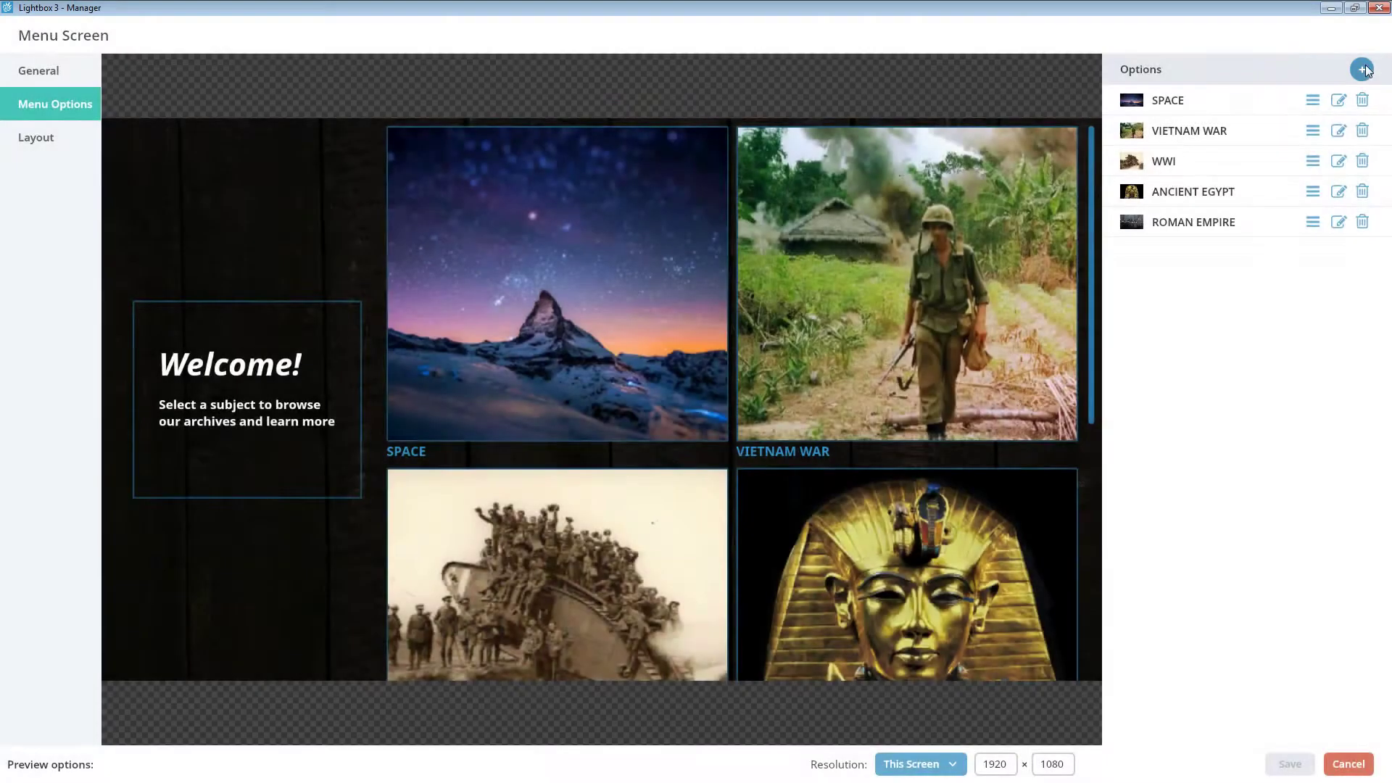
left_click(1362, 69)
left_click(648, 332)
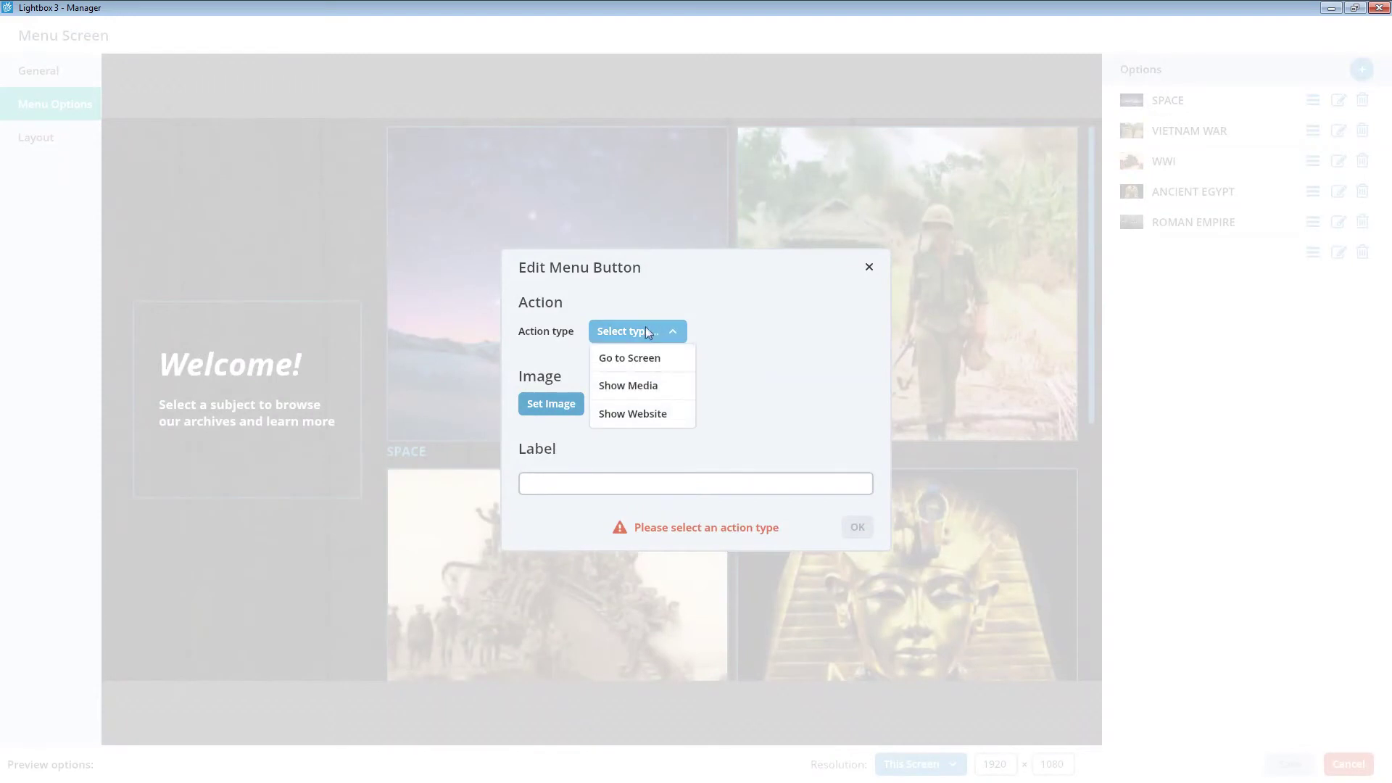
left_click(637, 358)
left_click(640, 349)
scroll(647, 438, "down", 1)
scroll(647, 442, "down", 1)
left_click(640, 516)
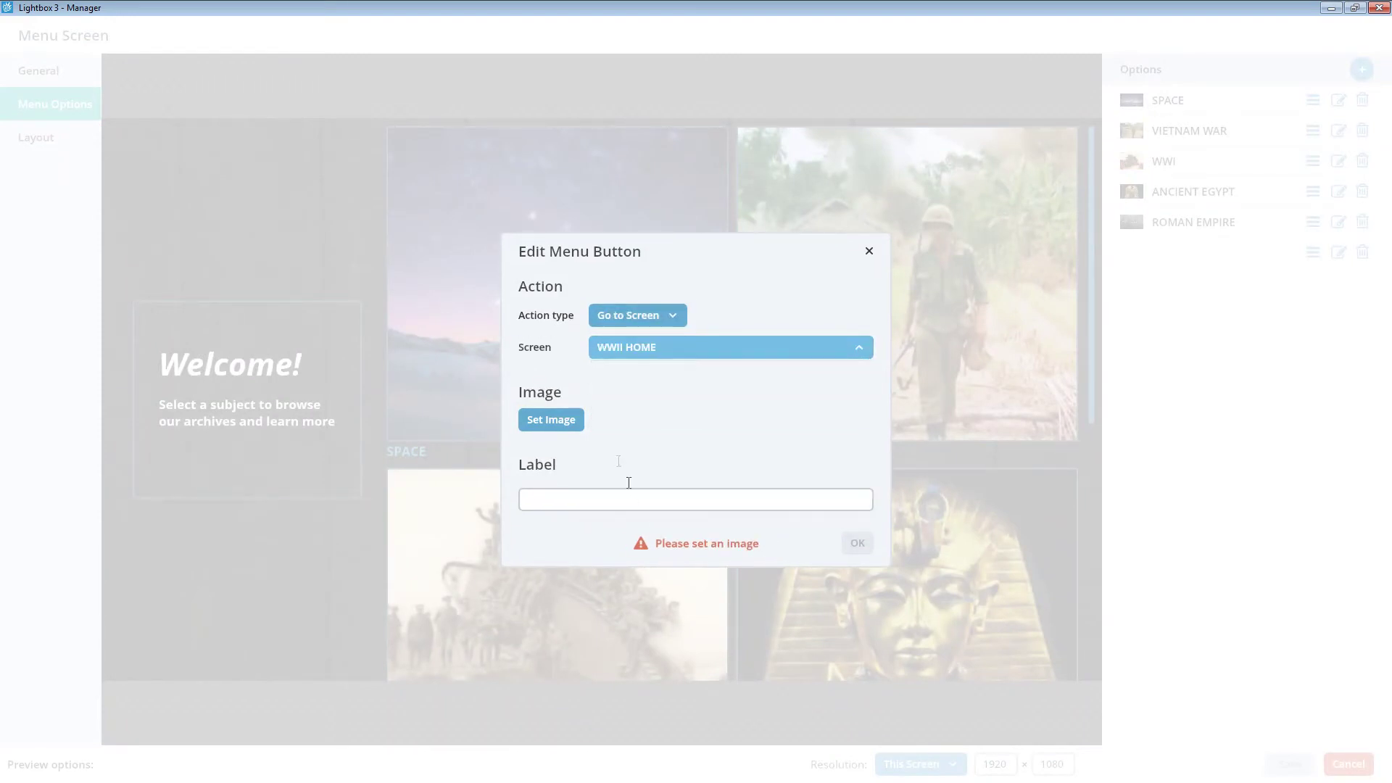
Use the D-Day Landings image for the new menu button and label it WWII
left_click(564, 425)
scroll(591, 493, "down", 3)
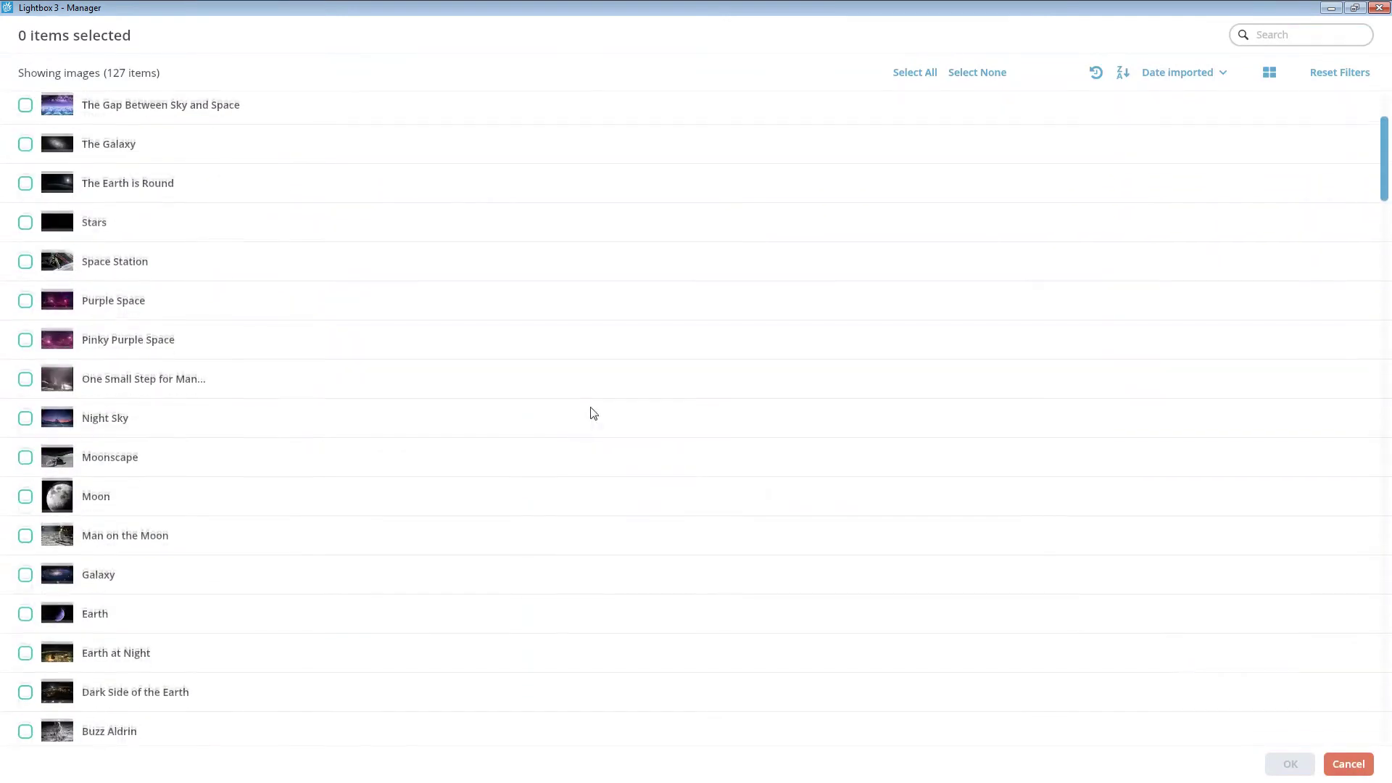
scroll(587, 504, "down", 20)
left_click(281, 491)
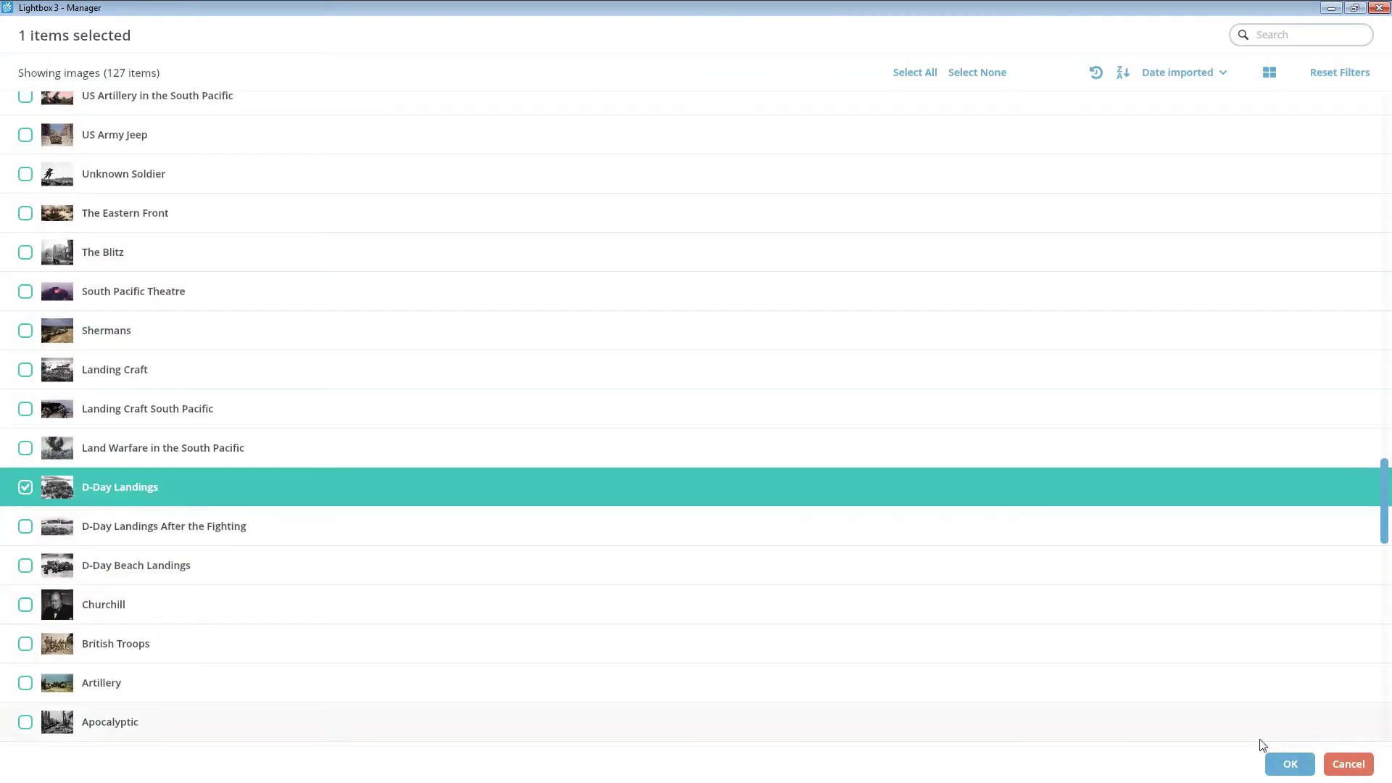
left_click(1280, 767)
left_click(769, 543)
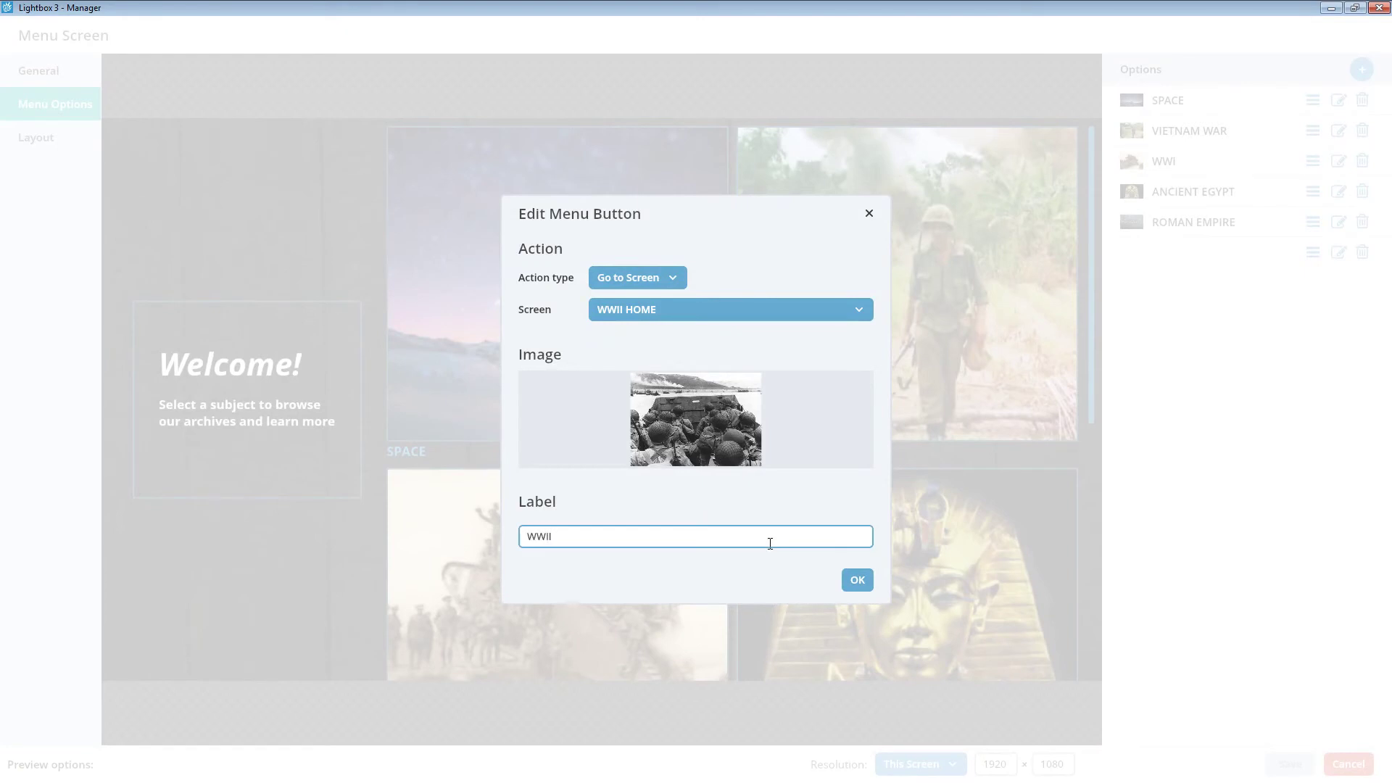
left_click(854, 581)
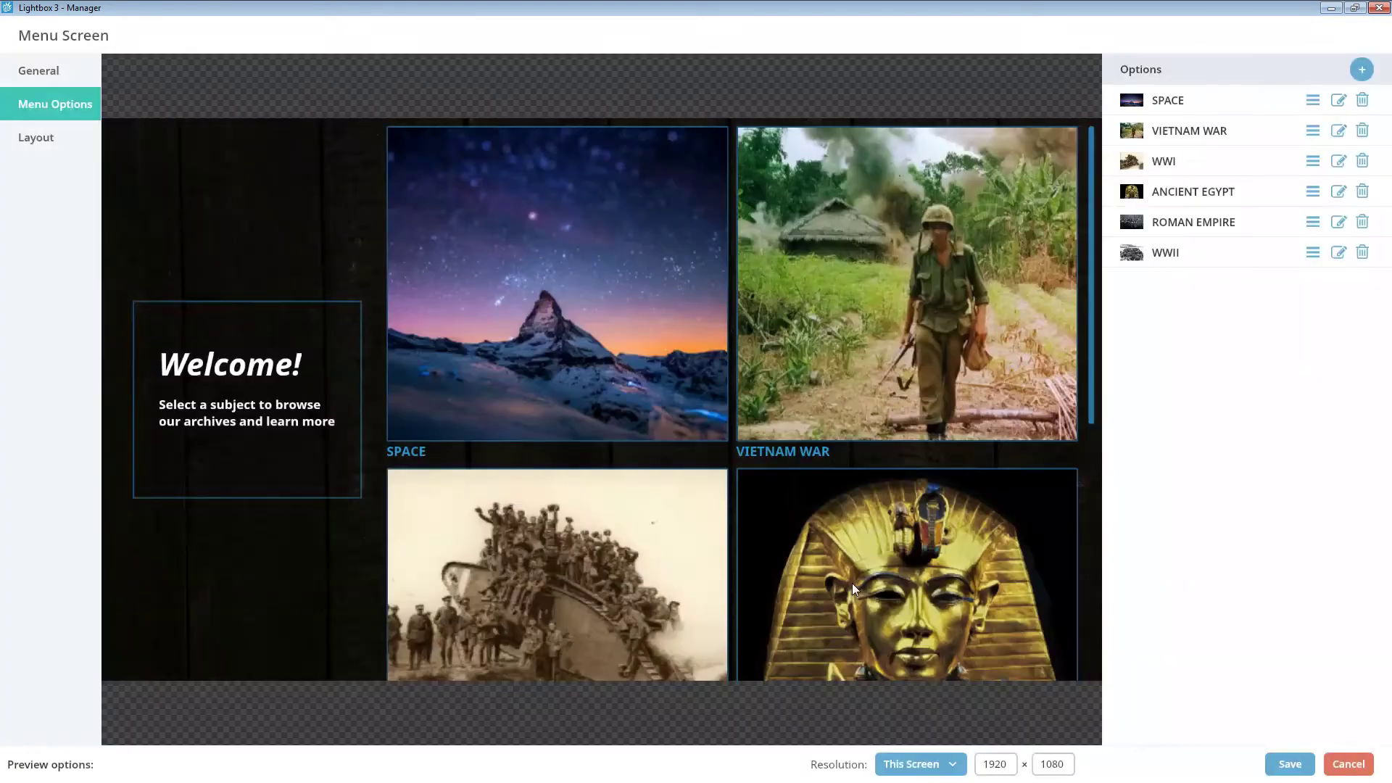
Move the WWII option directly below WWI in the menu order and check the arrangement in the preview
left_click_drag(1313, 254, 1310, 183)
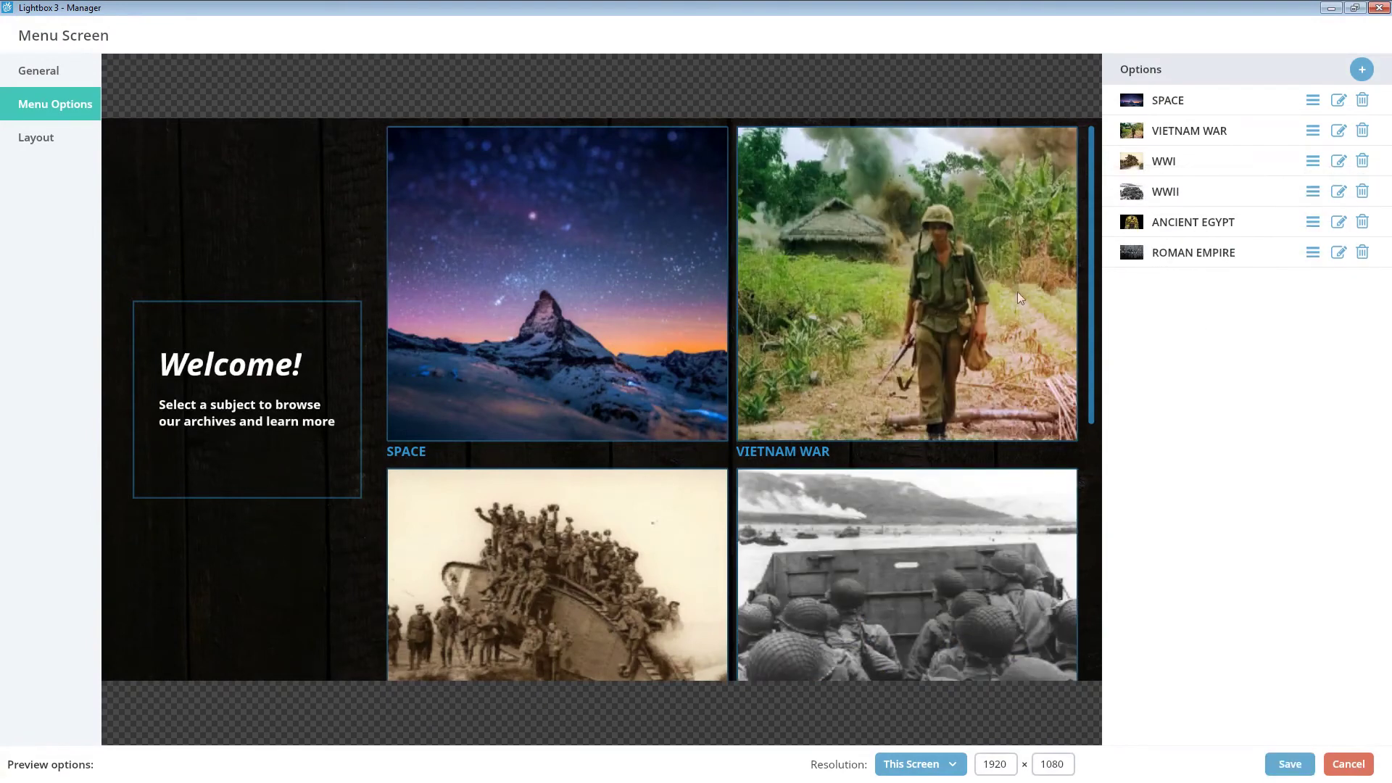
scroll(870, 319, "down", 5)
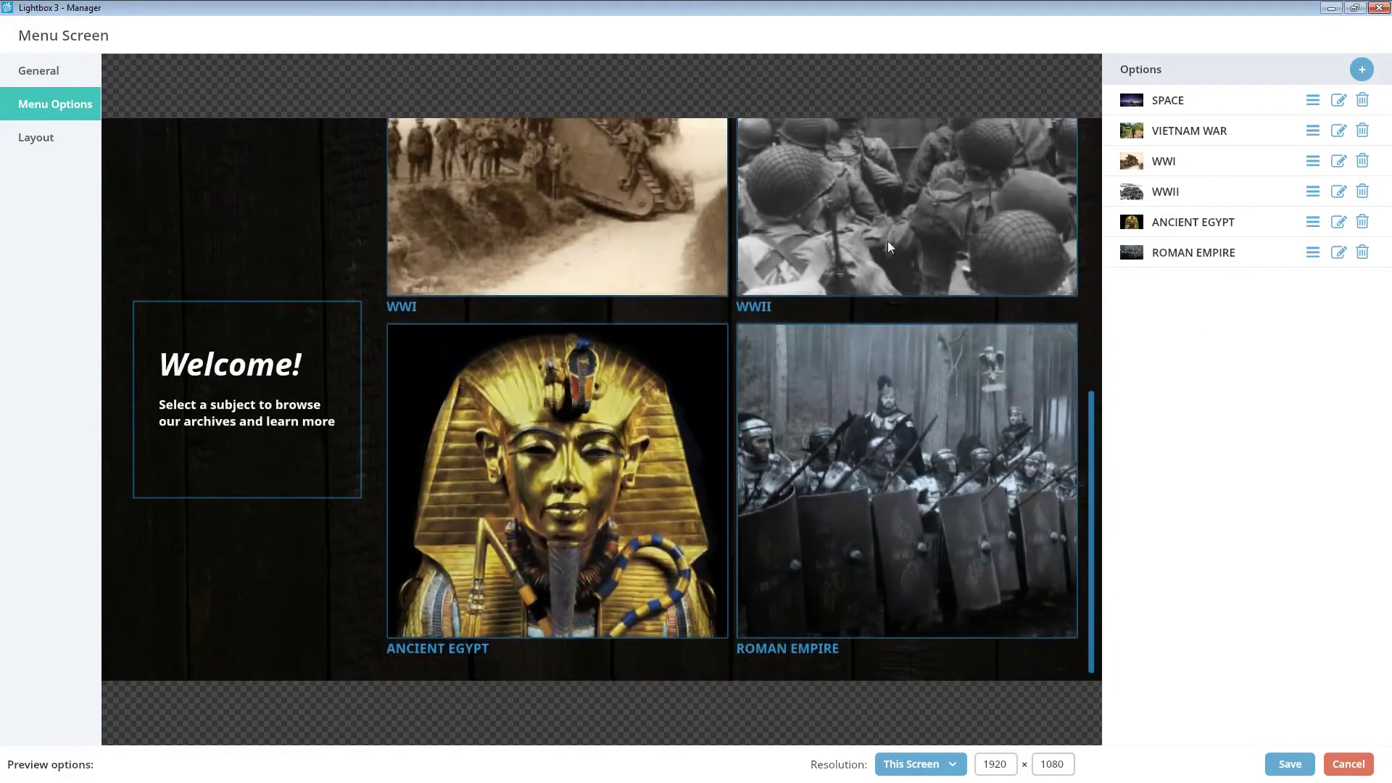
scroll(899, 337, "up", 5)
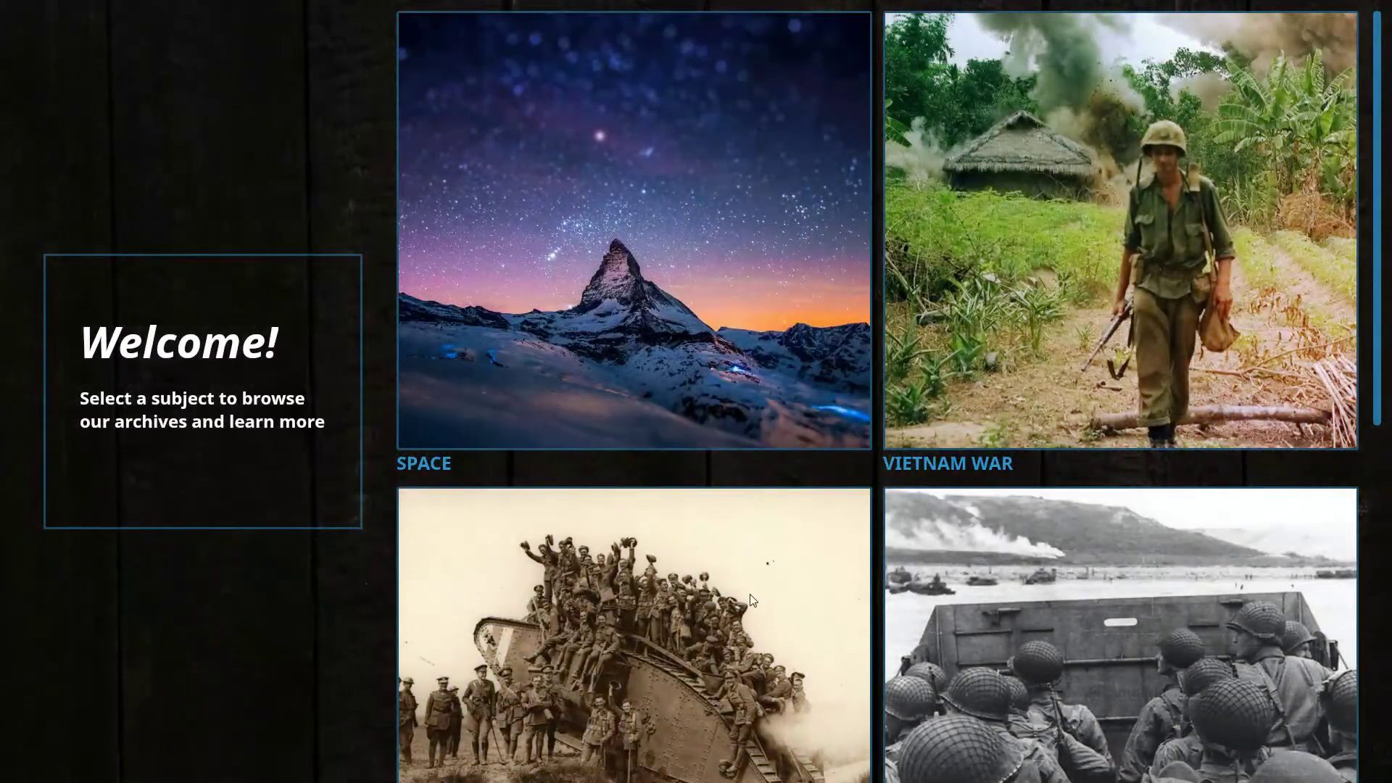
Check the new WWII button in the running presentation by opening it and browsing the WWII IN THE AIR collection
scroll(792, 283, "down", 3)
scroll(825, 319, "down", 3)
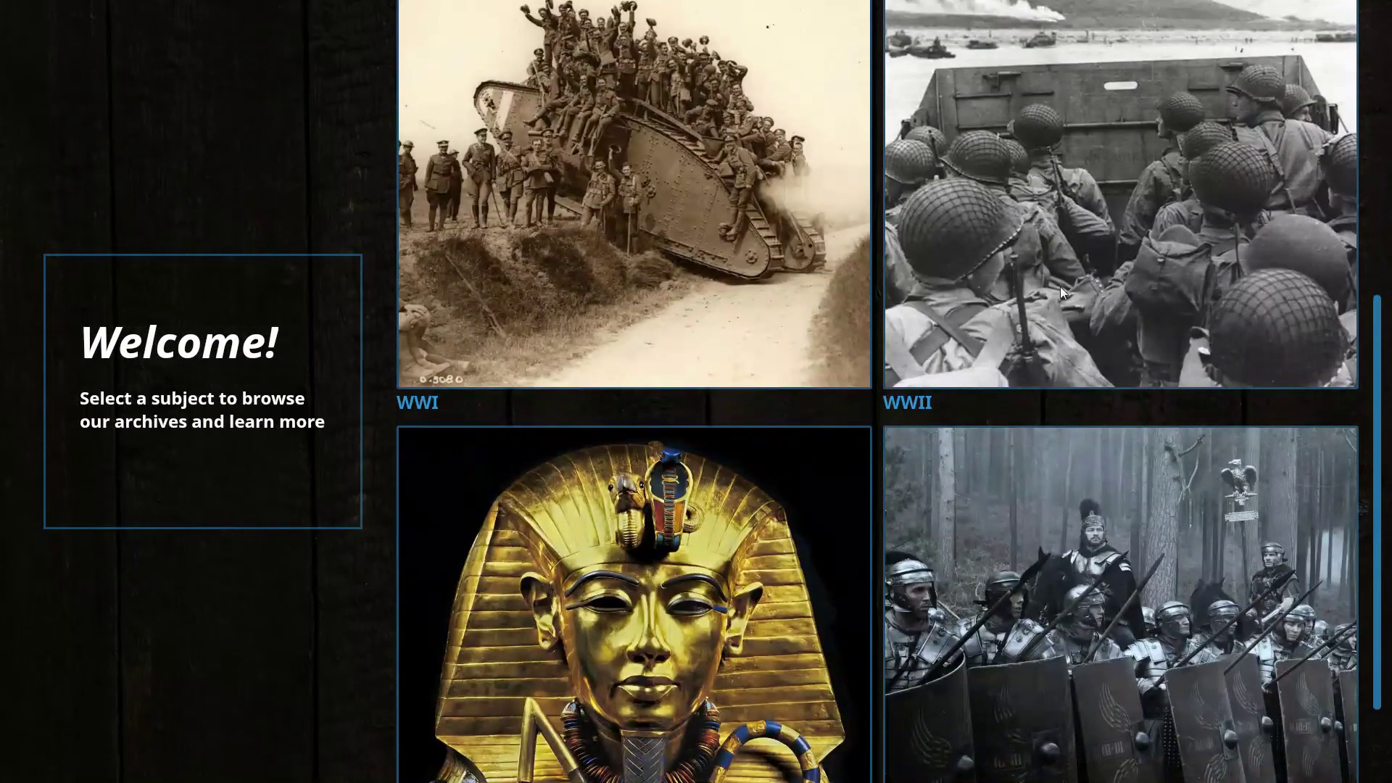
left_click(1060, 285)
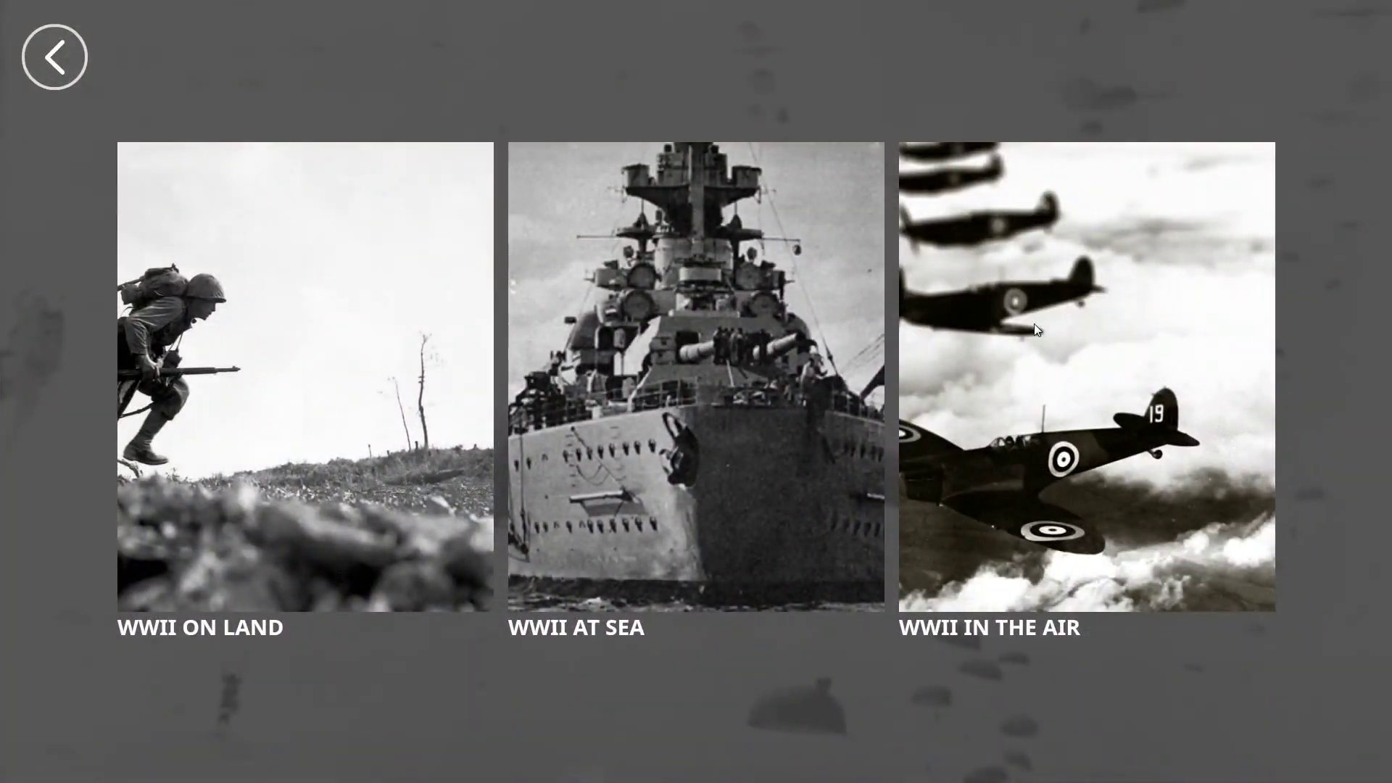
left_click(1033, 323)
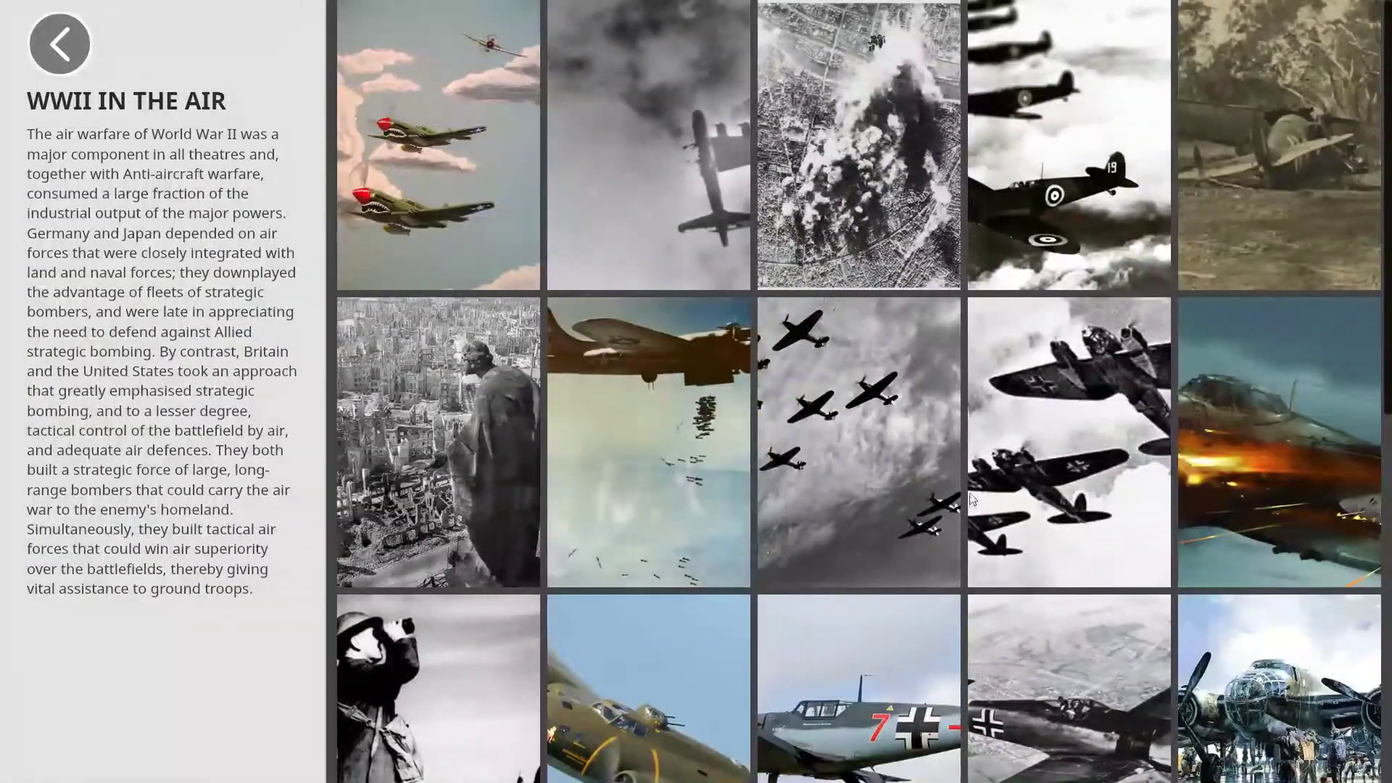
scroll(971, 226, "up", 3)
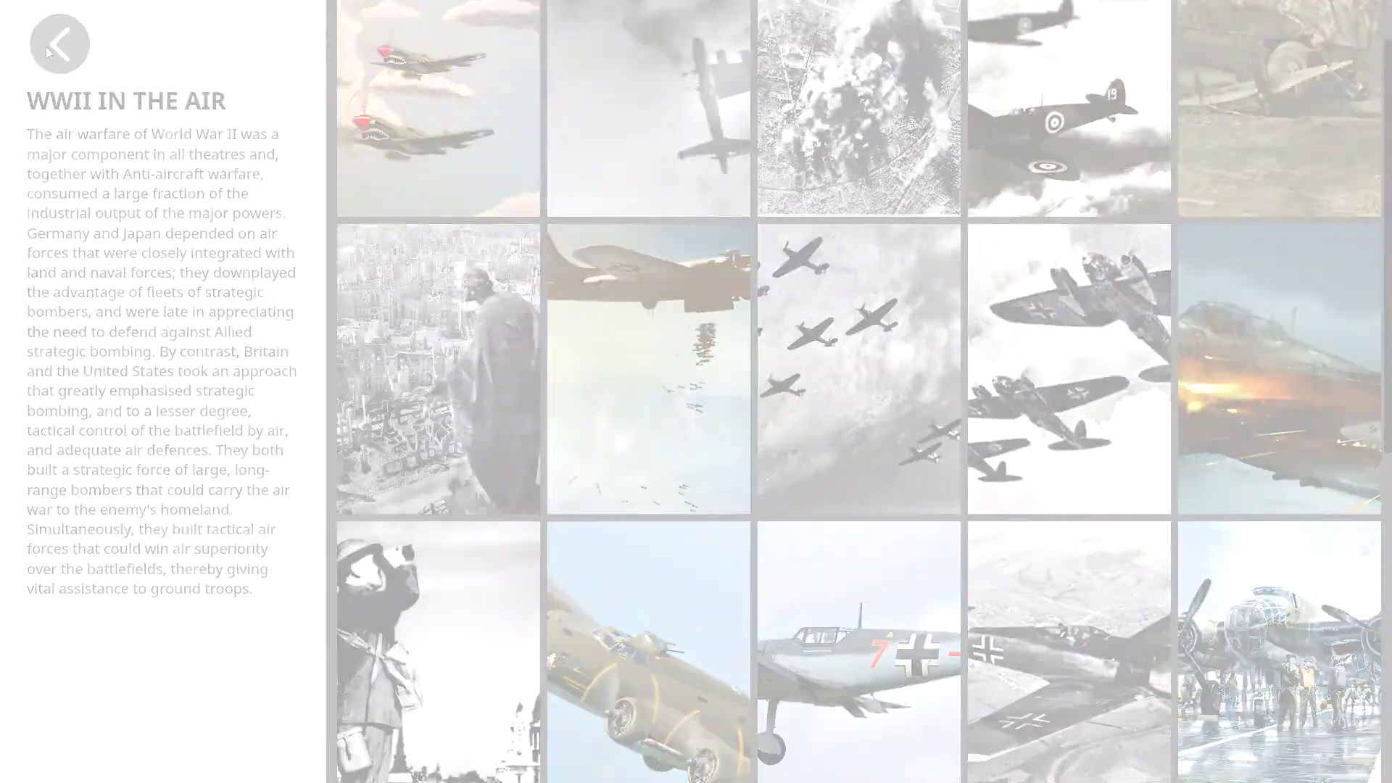